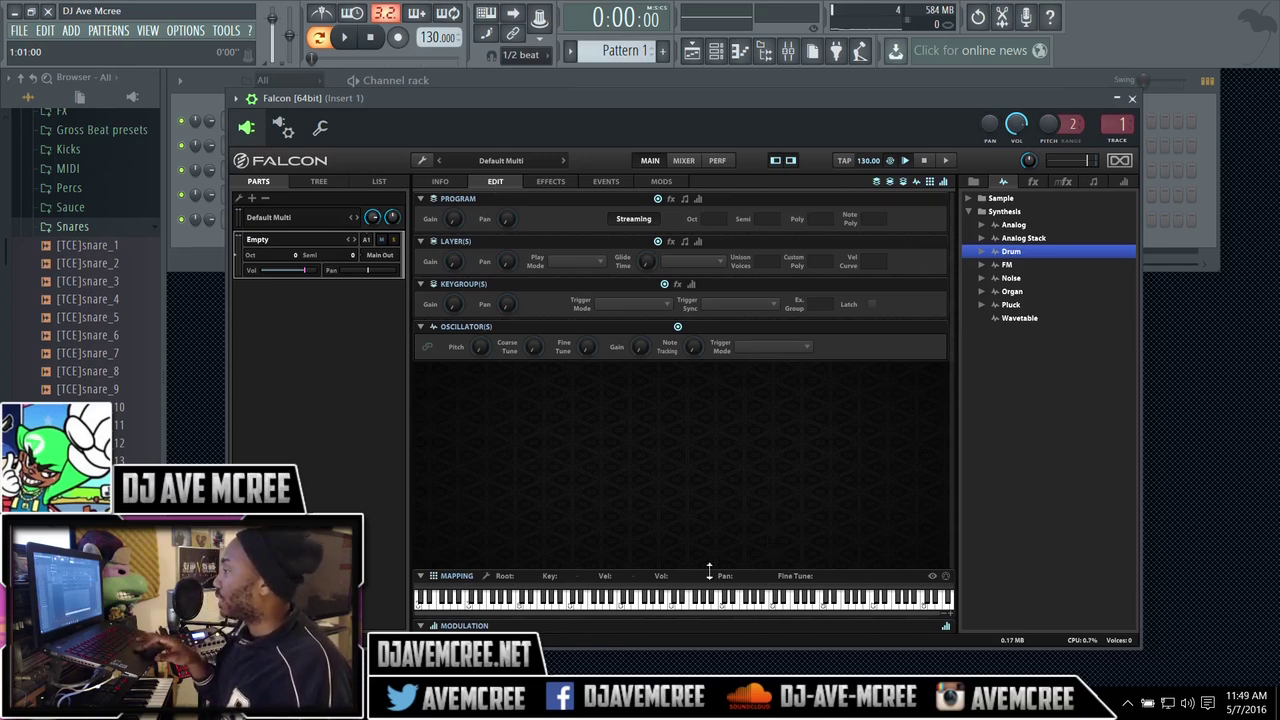
Step: Add a Drum oscillator as a new keygroup, extend its key range to C-2 through G8, and reveal the oscillator's controls
drag(704, 577, 714, 398)
drag(1018, 250, 991, 463)
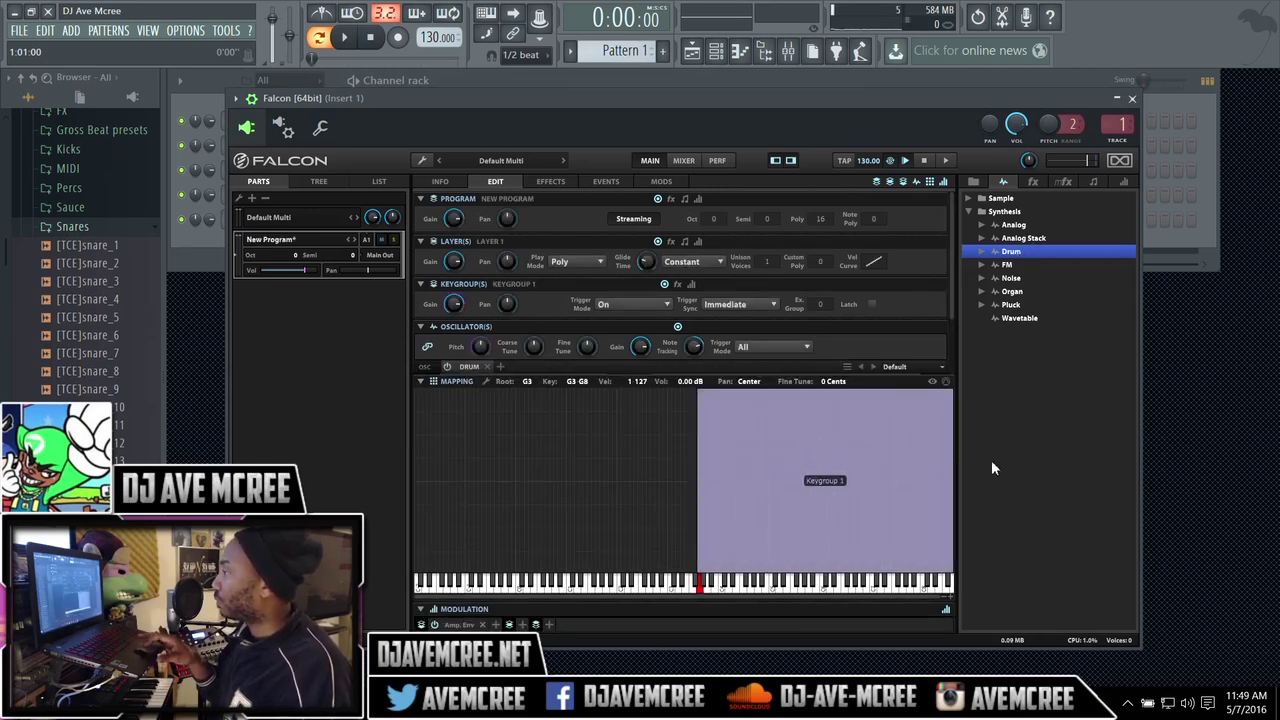
drag(698, 455, 386, 451)
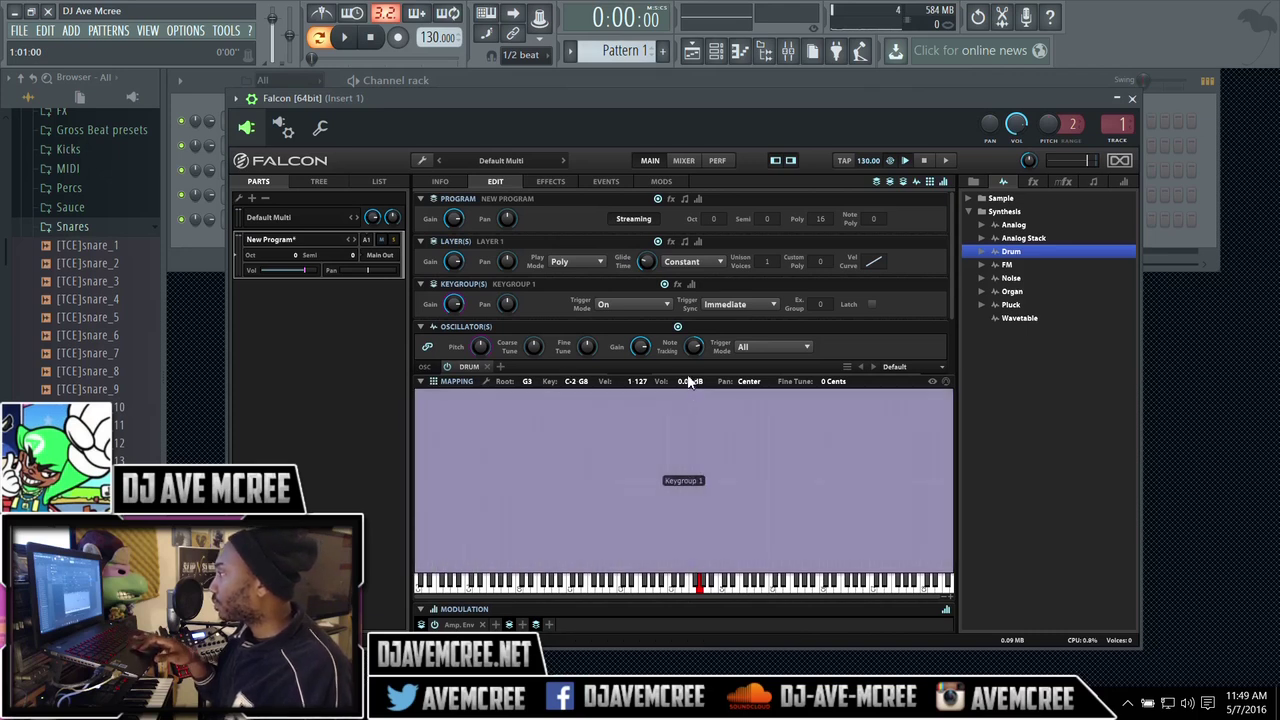
drag(677, 385, 695, 522)
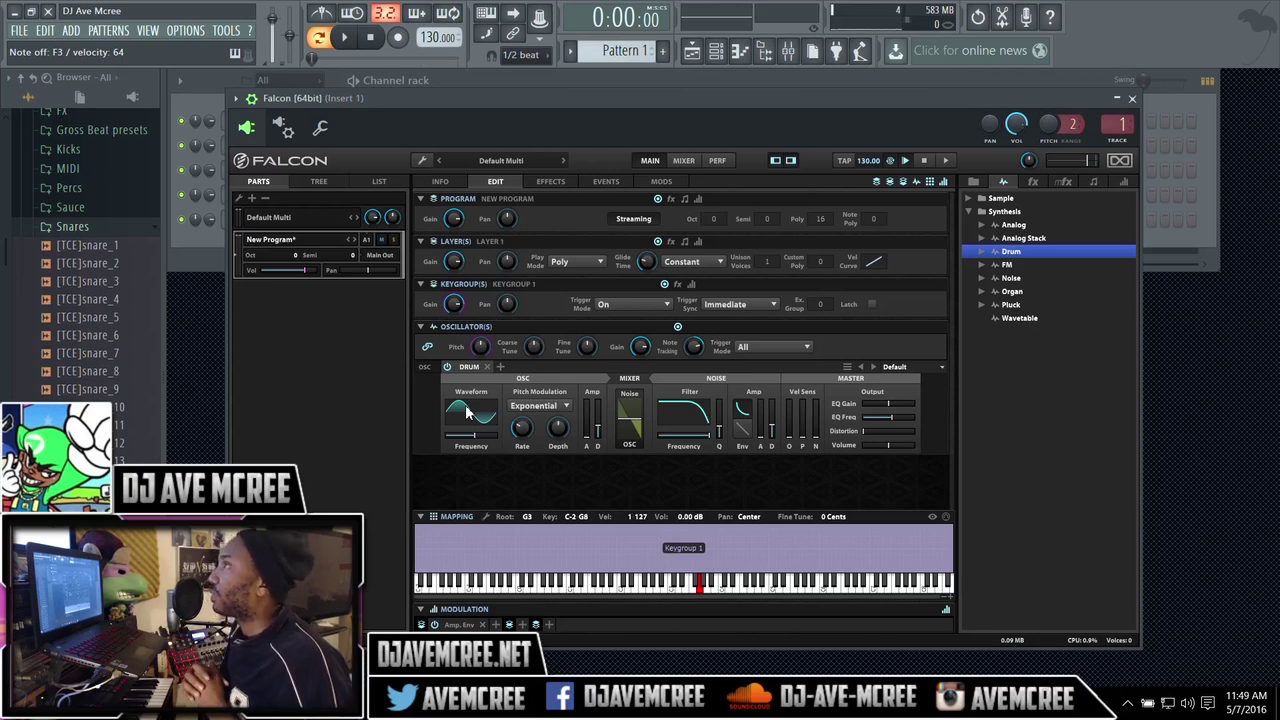
Step: Sweep the drum mixer to oscillator only, back to a near-even balance, and up to noise only
mouse_move(627, 435)
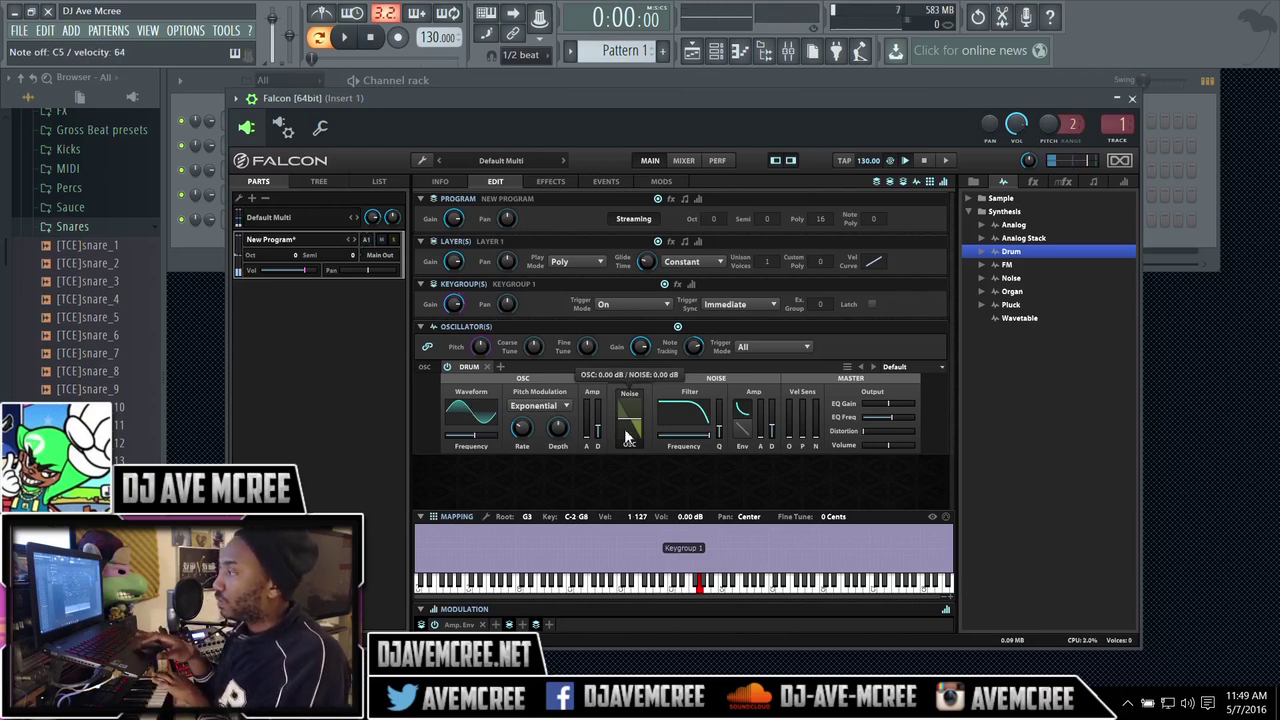
click(628, 425)
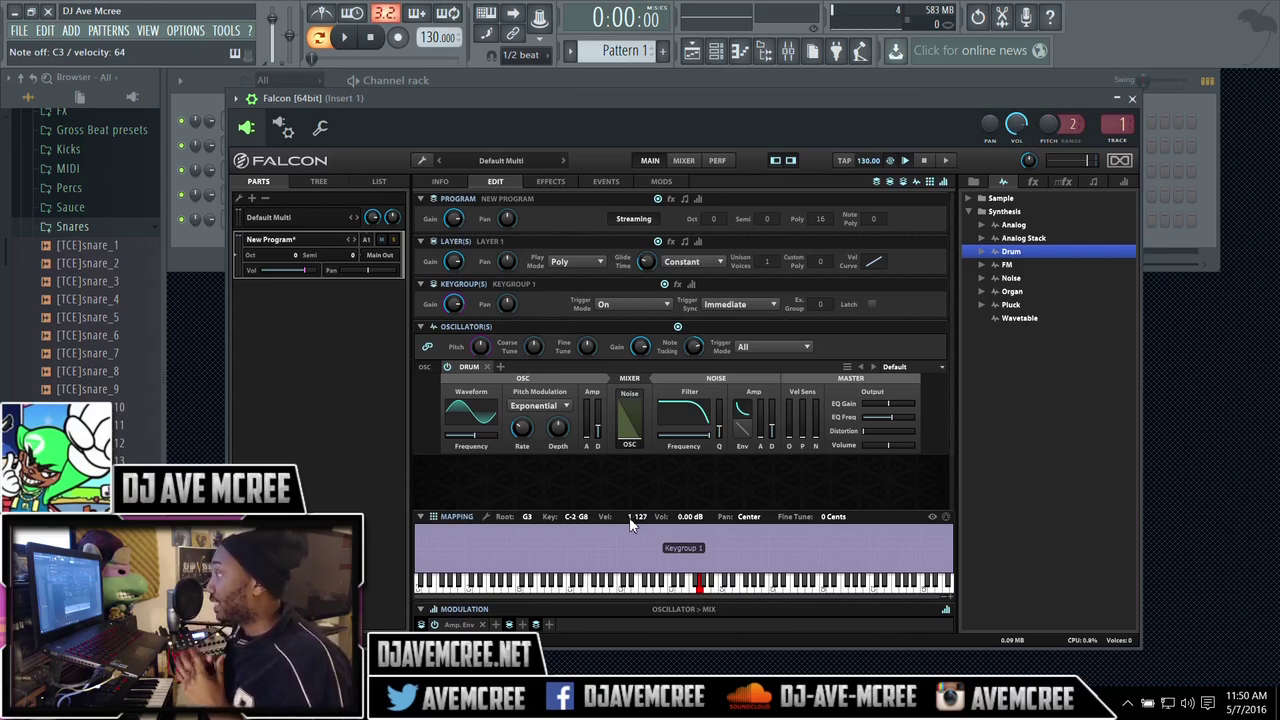
drag(597, 432, 626, 428)
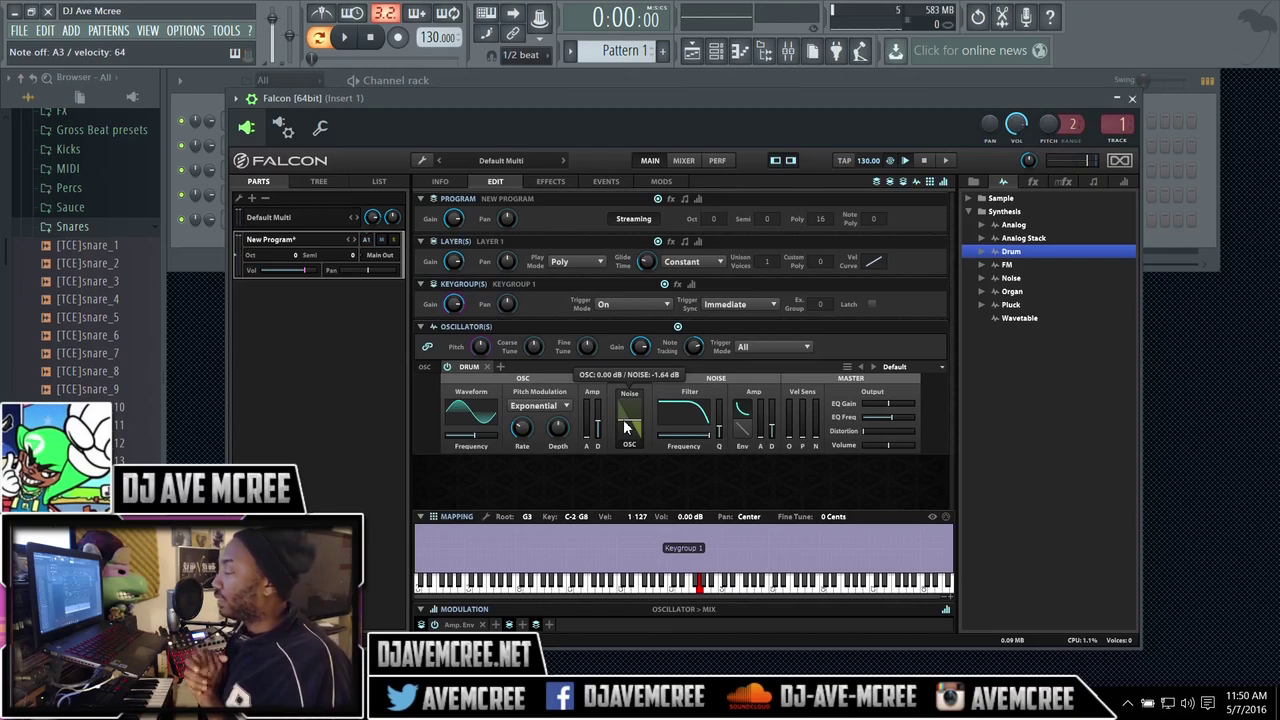
mouse_move(472, 441)
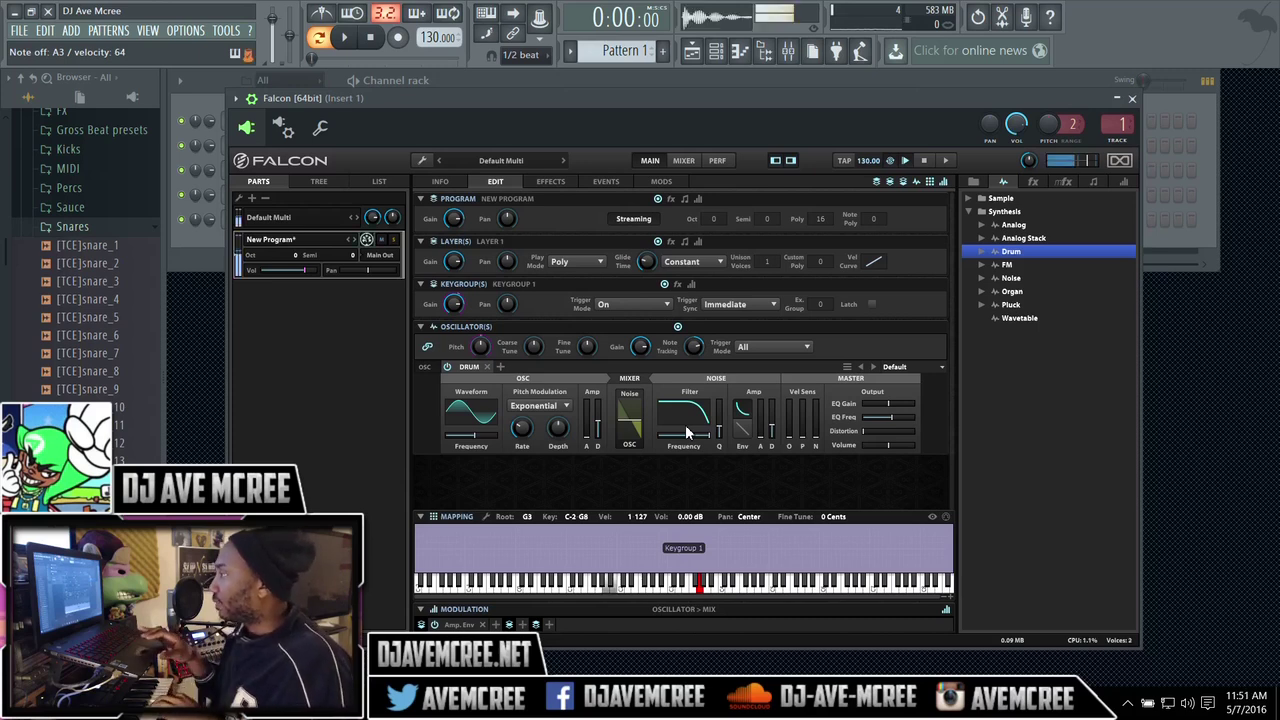
mouse_move(640, 427)
drag(640, 427, 637, 386)
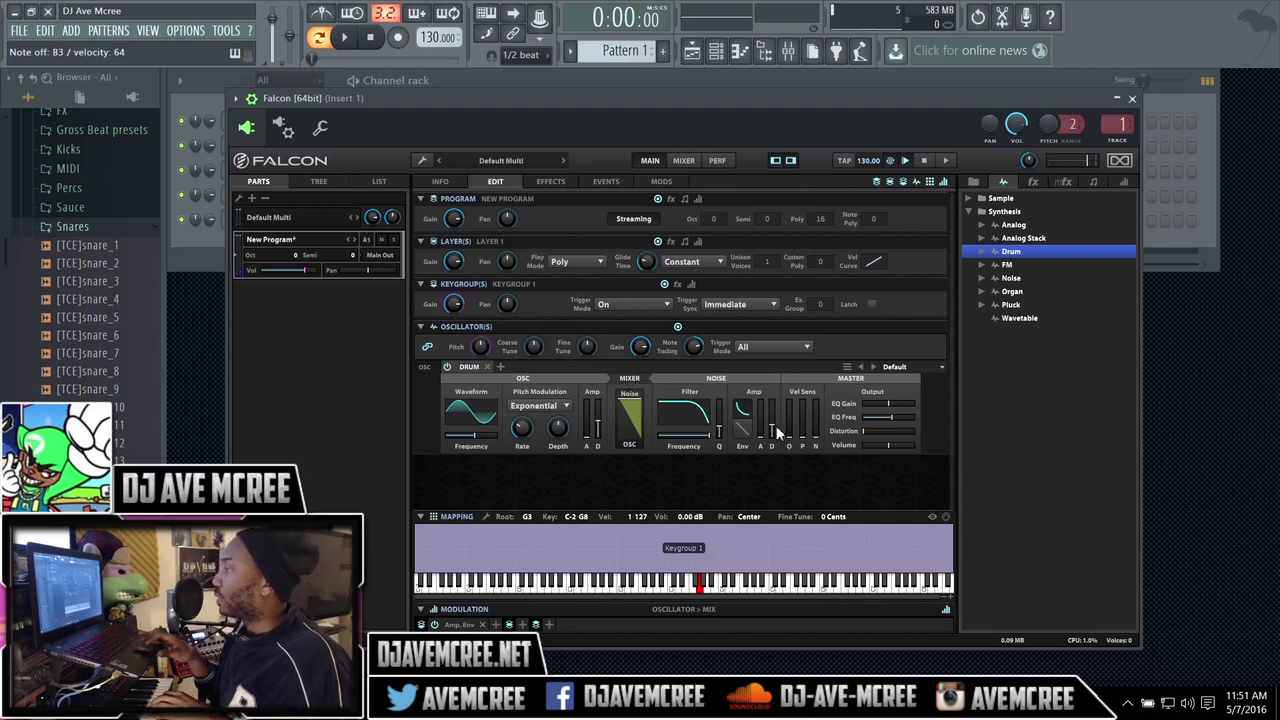
Step: Adjust the noise amp decay from 10 s down to about 45.8 ms and rebalance the mixer midway between oscillator and noise
drag(775, 432, 772, 392)
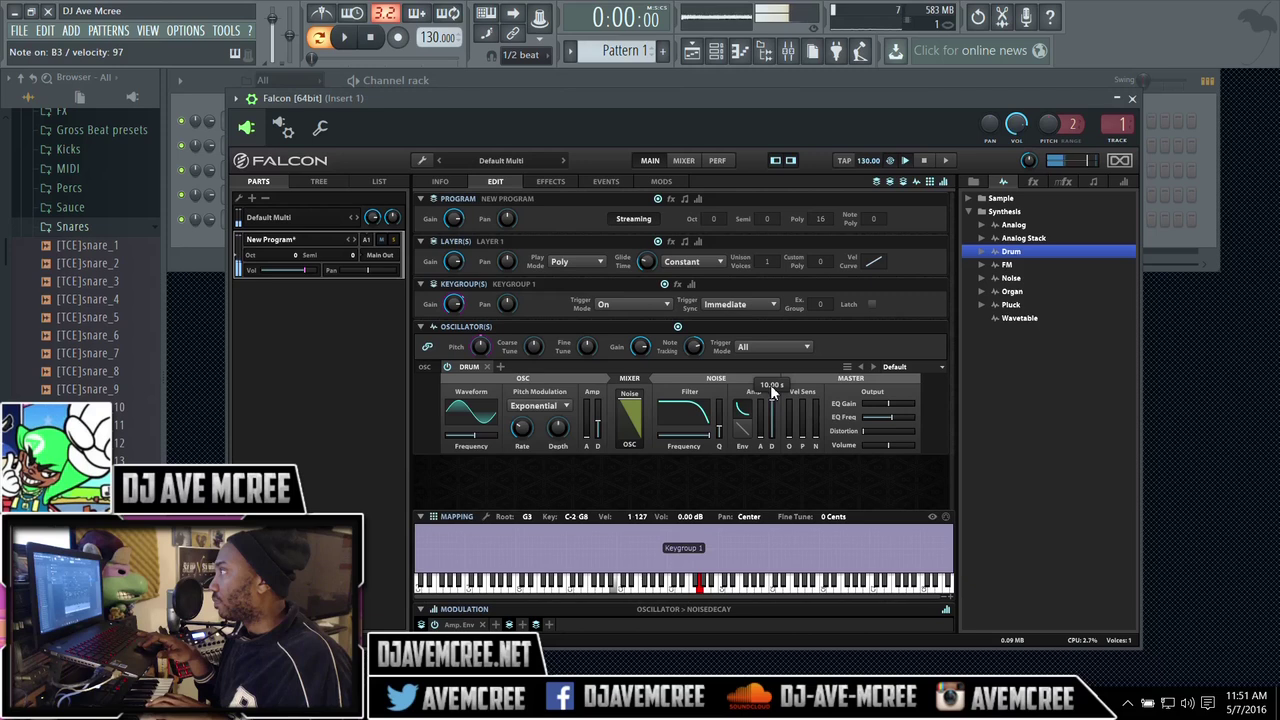
drag(771, 392, 772, 430)
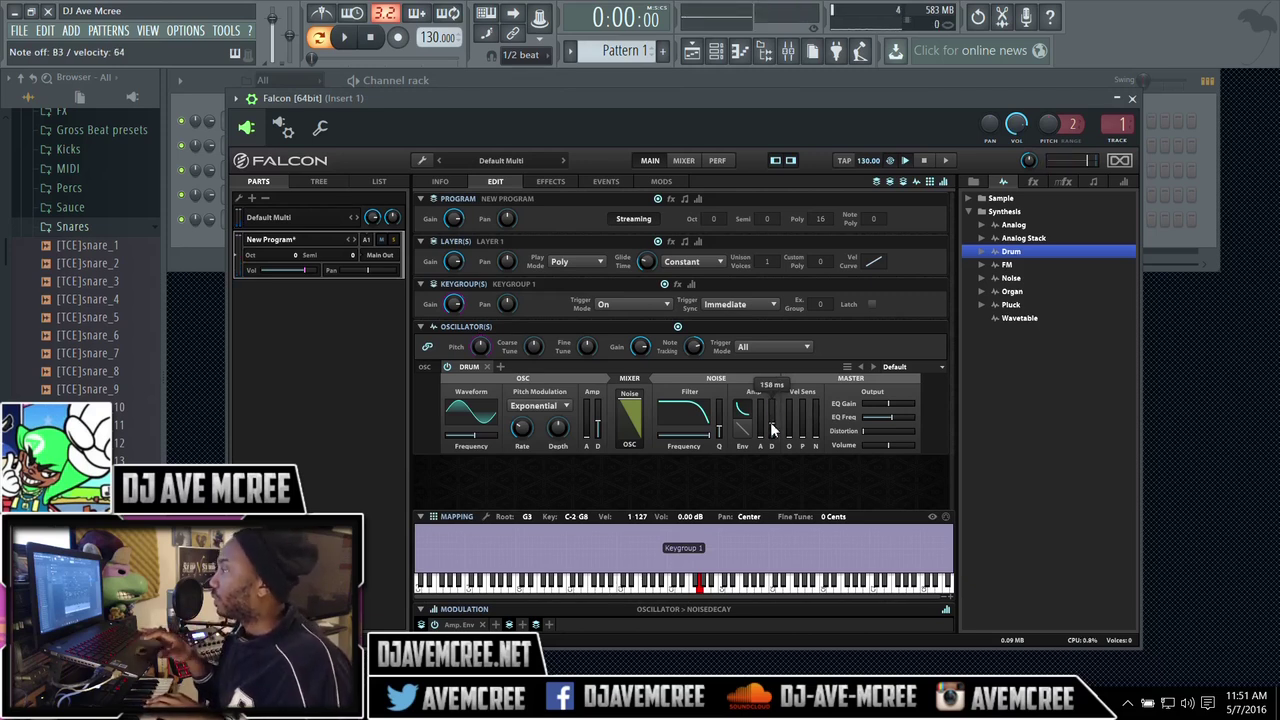
drag(772, 430, 773, 433)
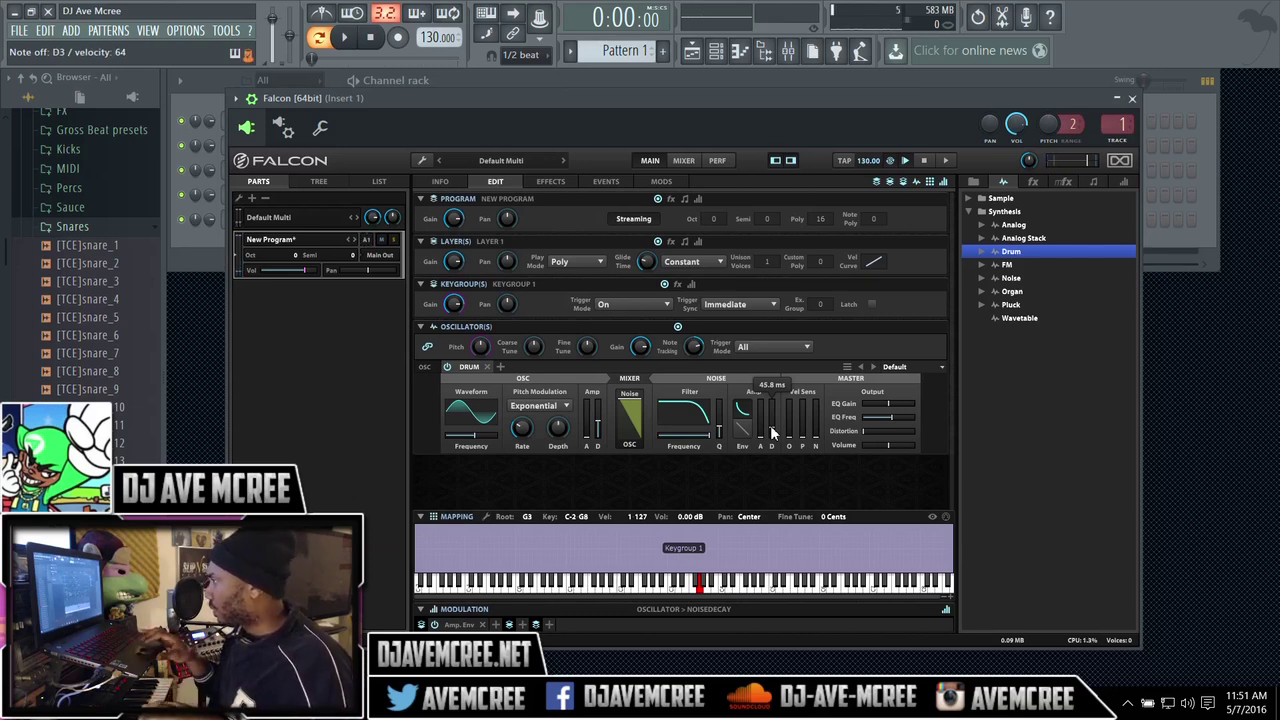
mouse_move(642, 408)
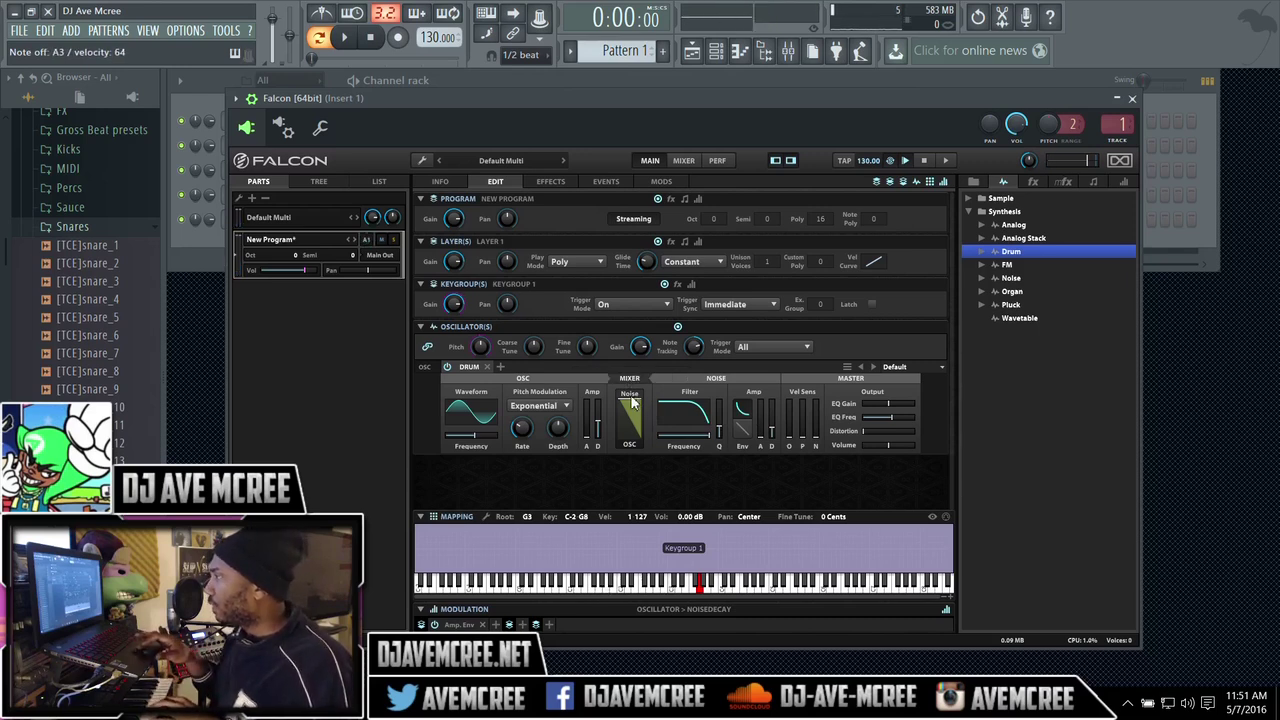
drag(632, 405, 631, 428)
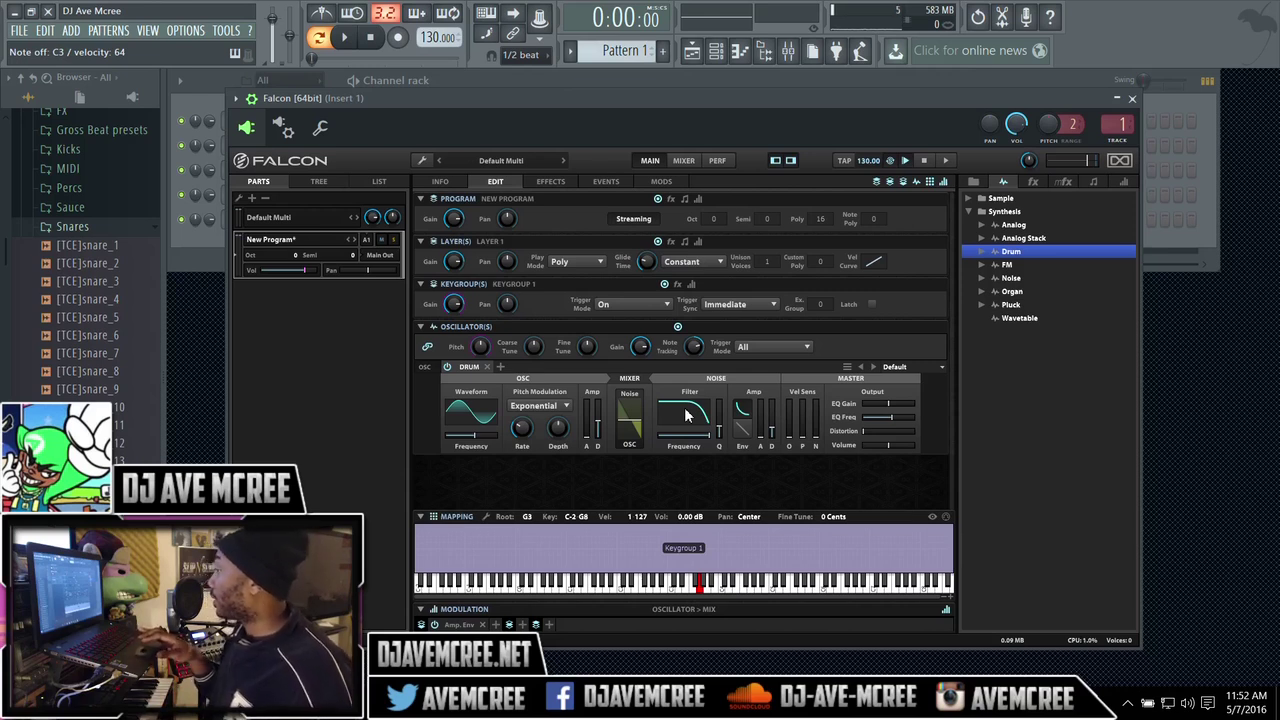
Step: Compare the notch and low-pass types for the drum's noise filter, ending on notch
click(686, 415)
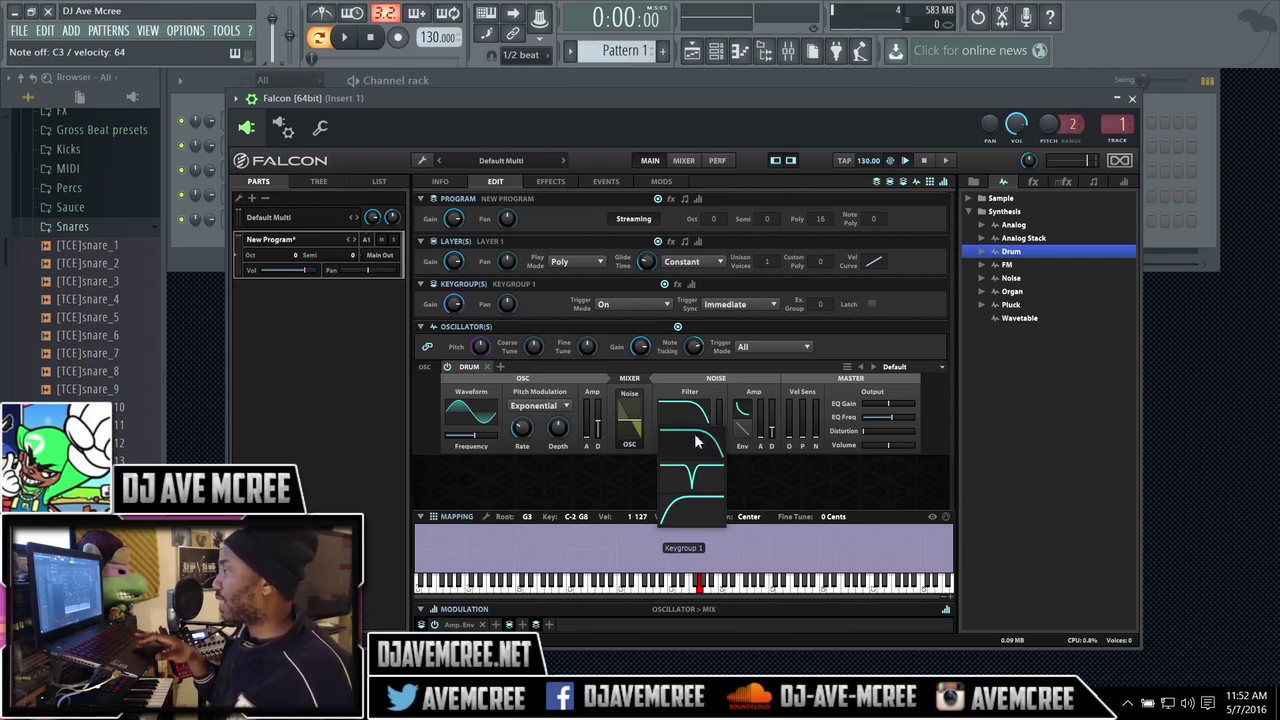
click(690, 487)
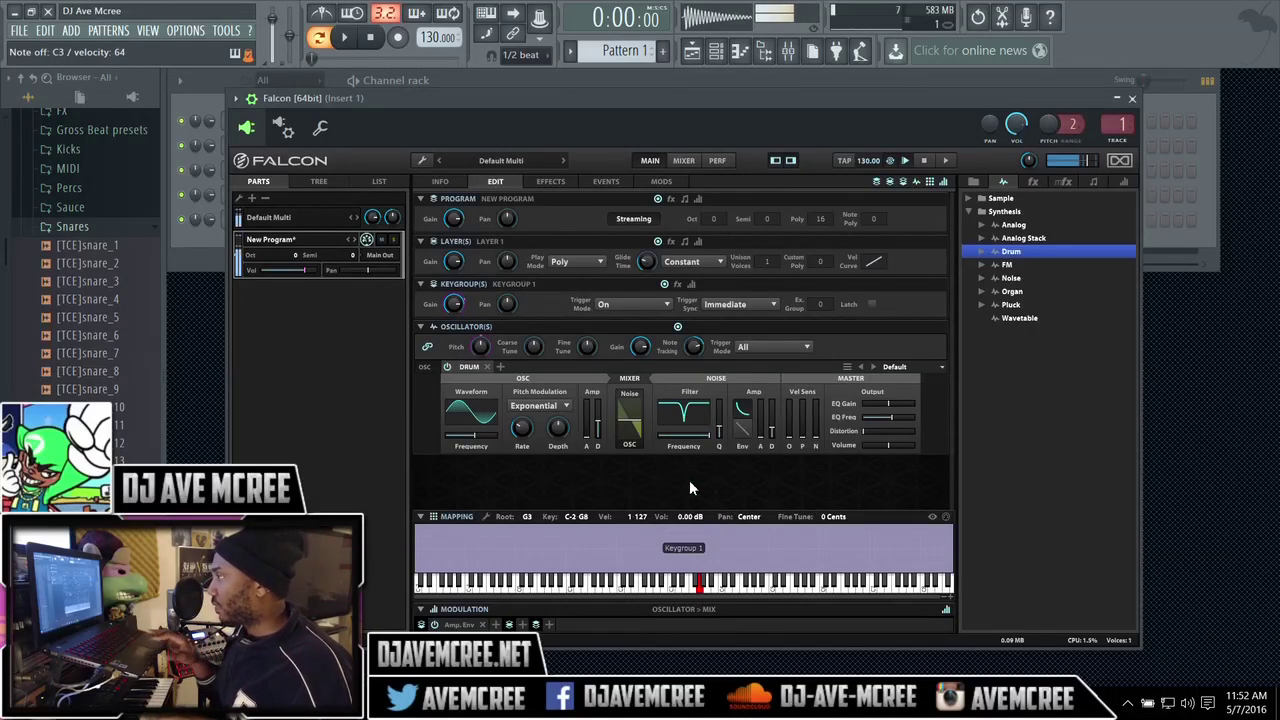
click(690, 428)
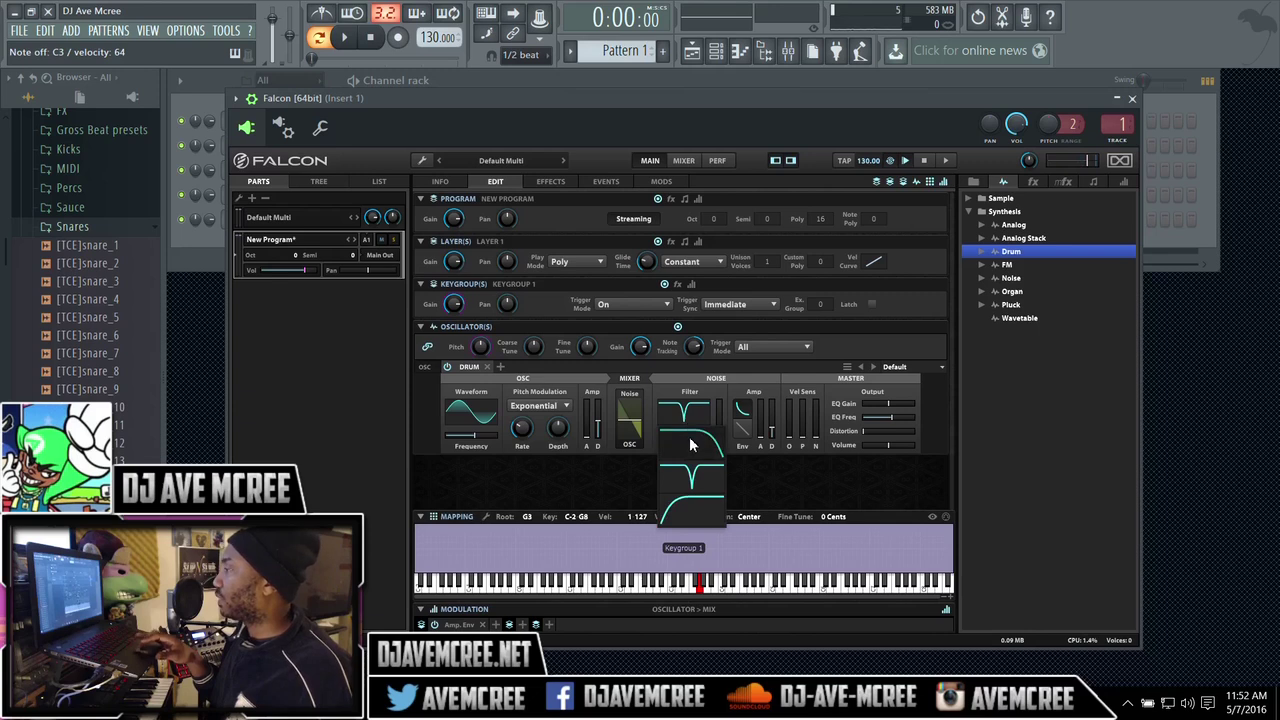
click(690, 443)
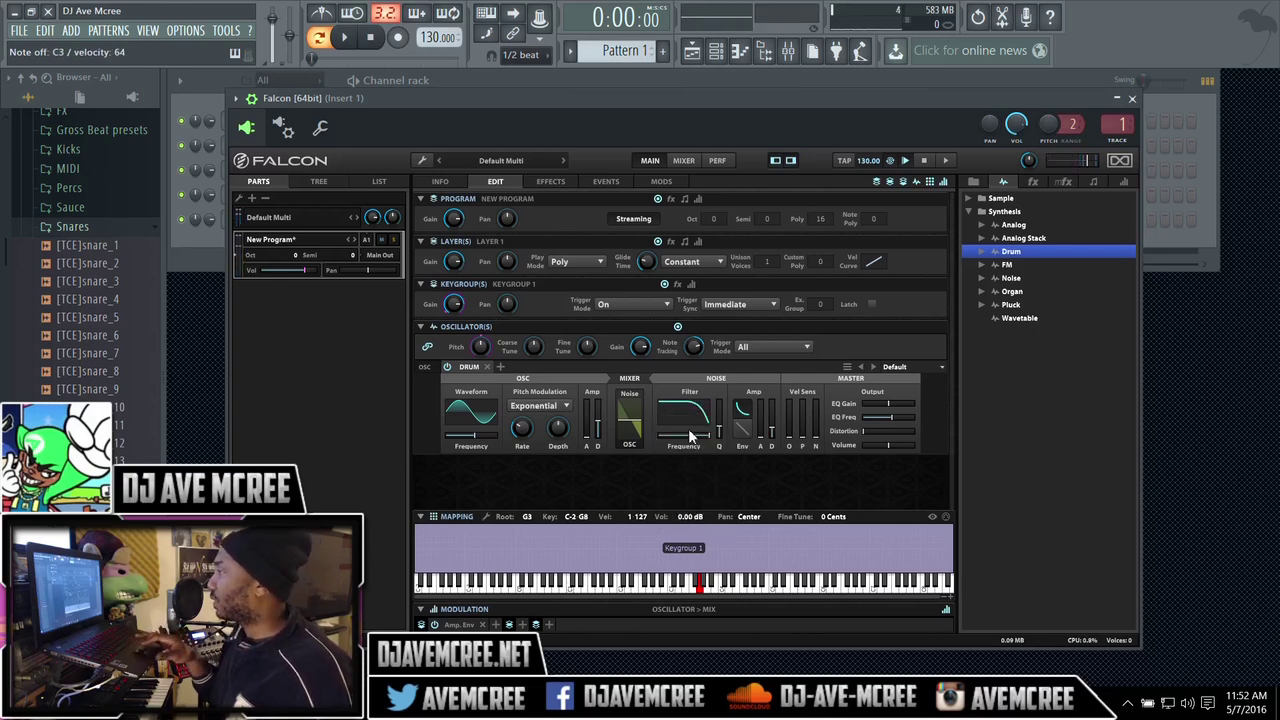
click(691, 430)
click(692, 468)
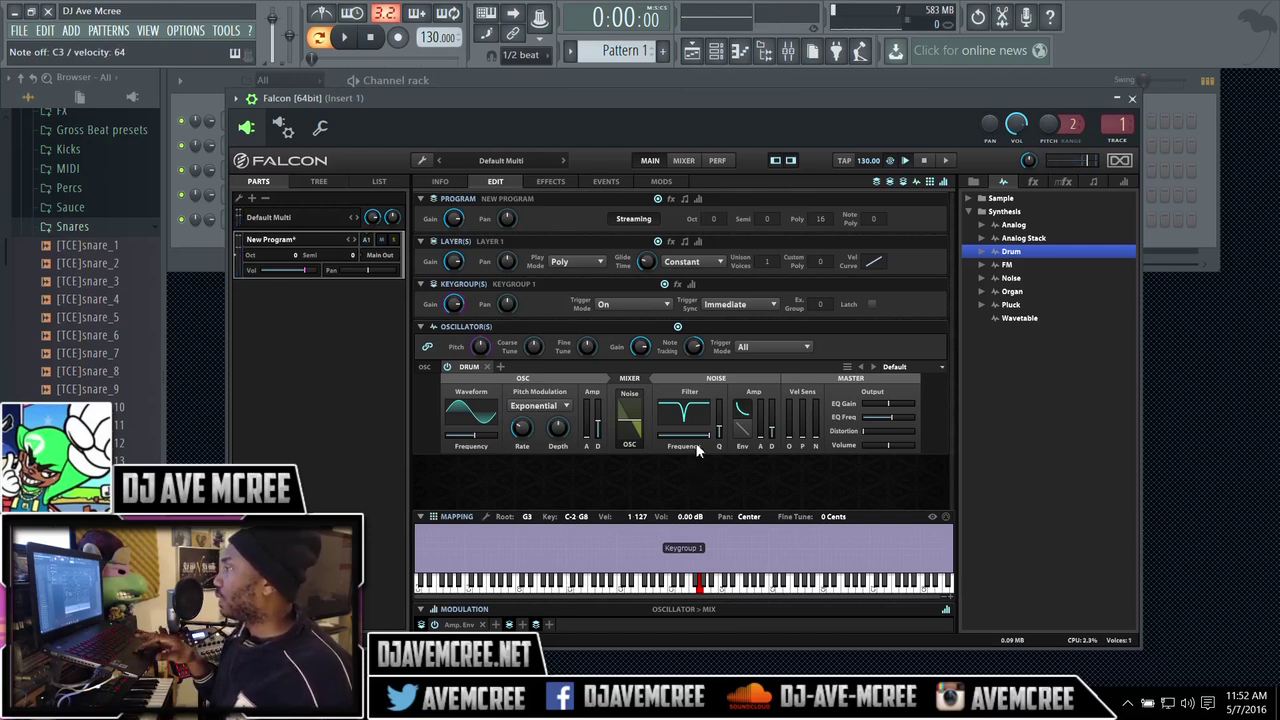
Step: Raise the noise filter's Q to 10000, lower it again, and keep the filter frequency at 20 kHz
drag(720, 434, 717, 398)
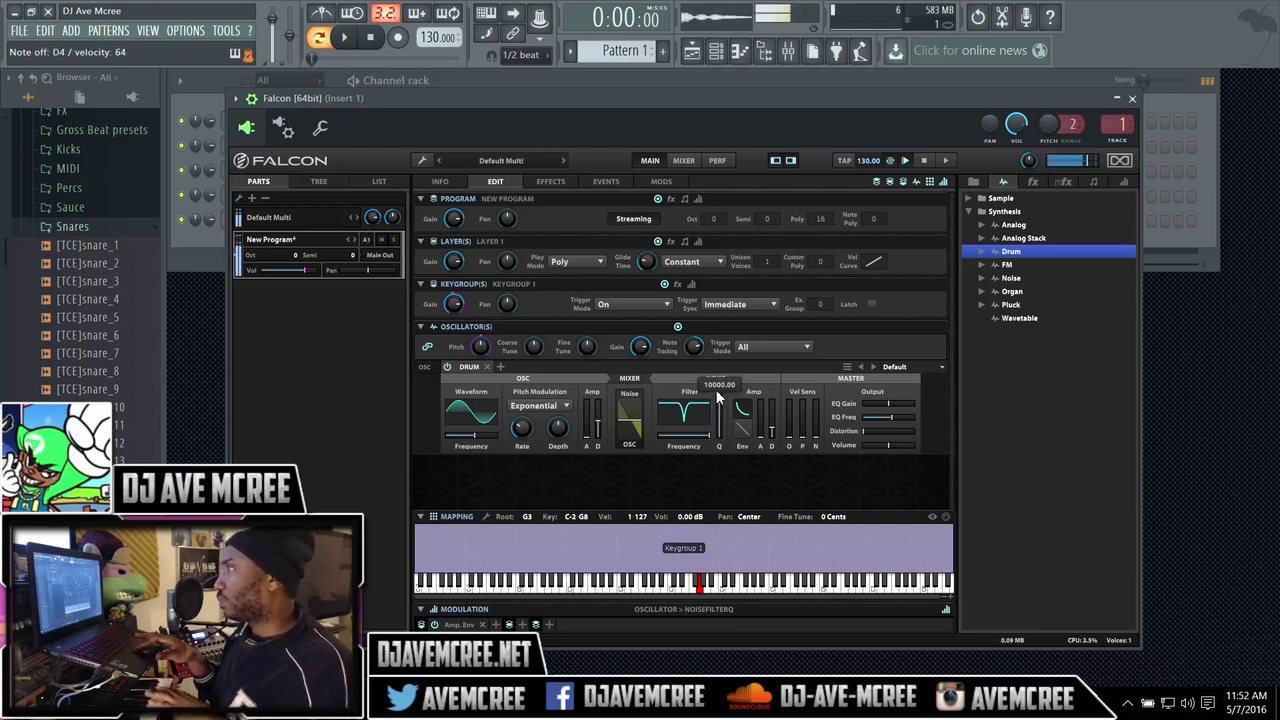
drag(717, 398, 711, 432)
click(711, 432)
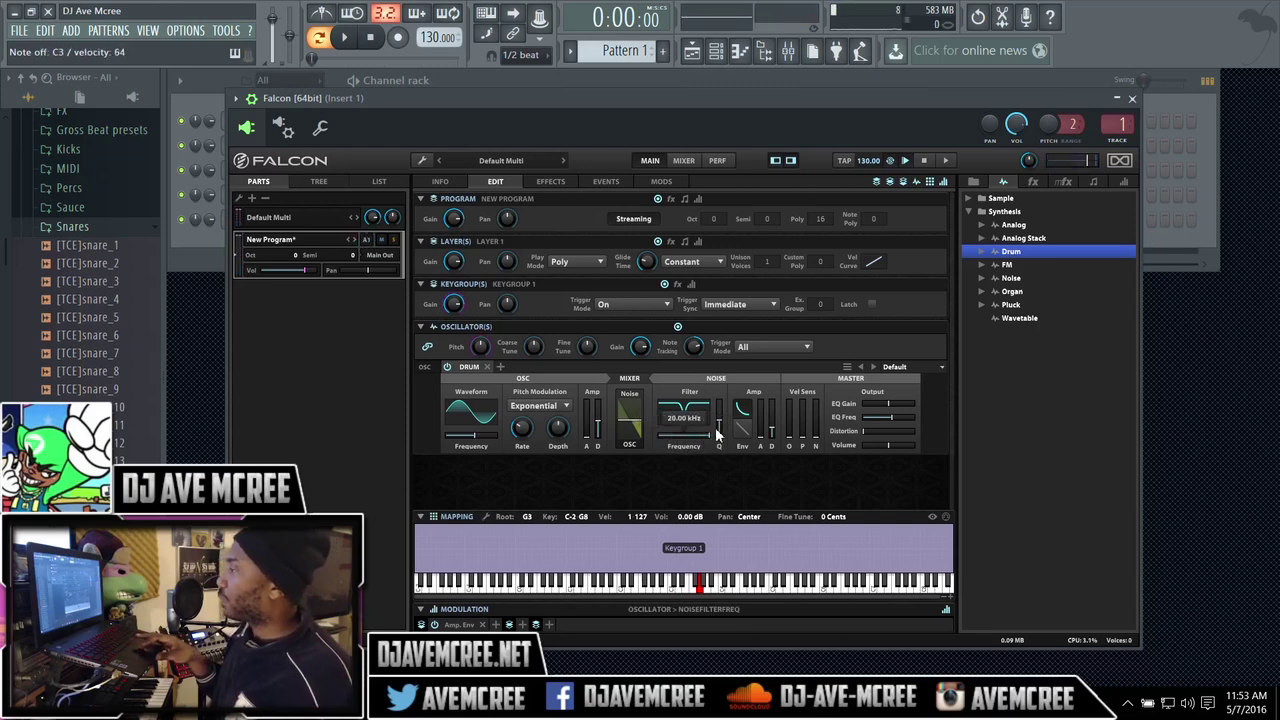
drag(716, 432, 683, 424)
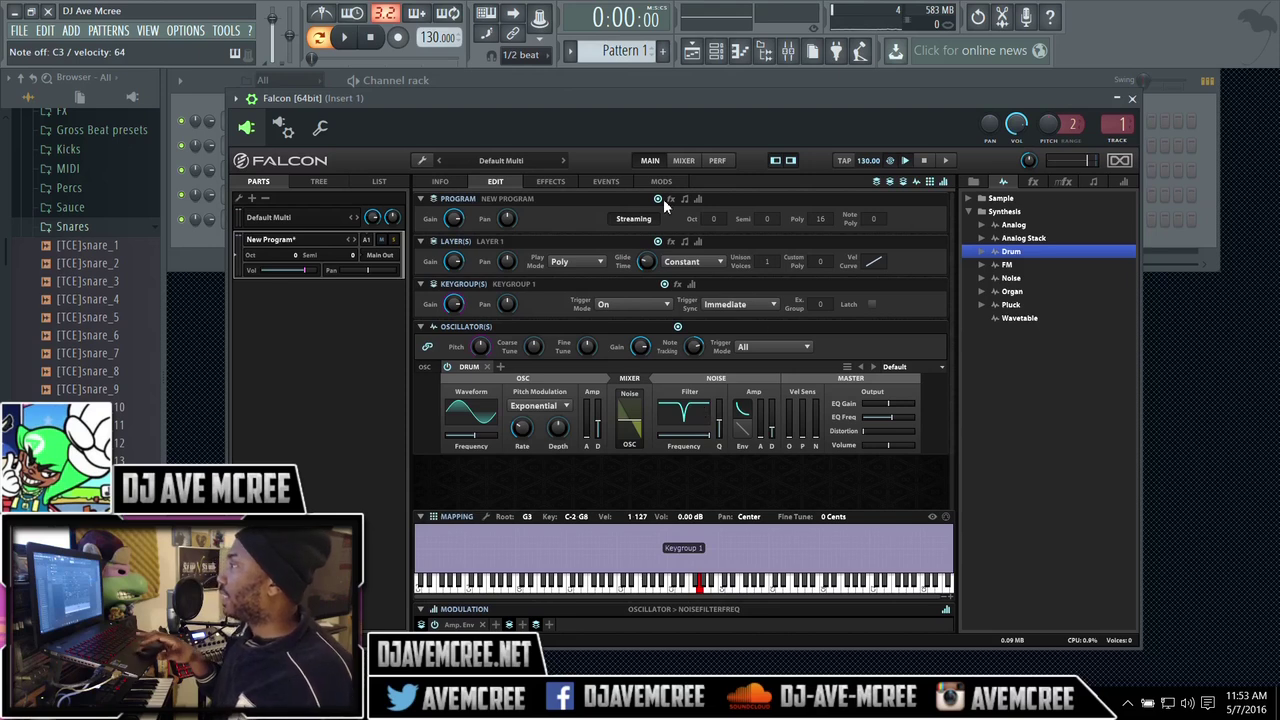
Step: Insert an 8 Band EQ effect with the Default preset on the program
click(551, 181)
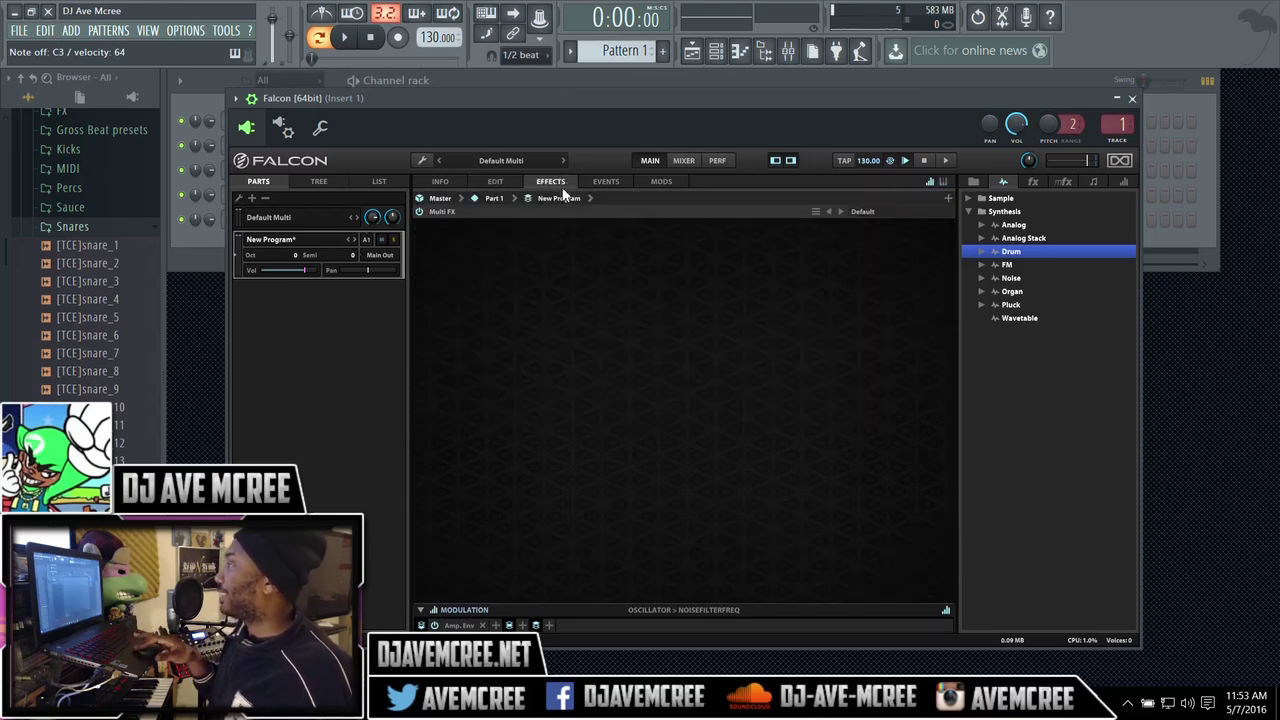
click(948, 199)
mouse_move(1004, 333)
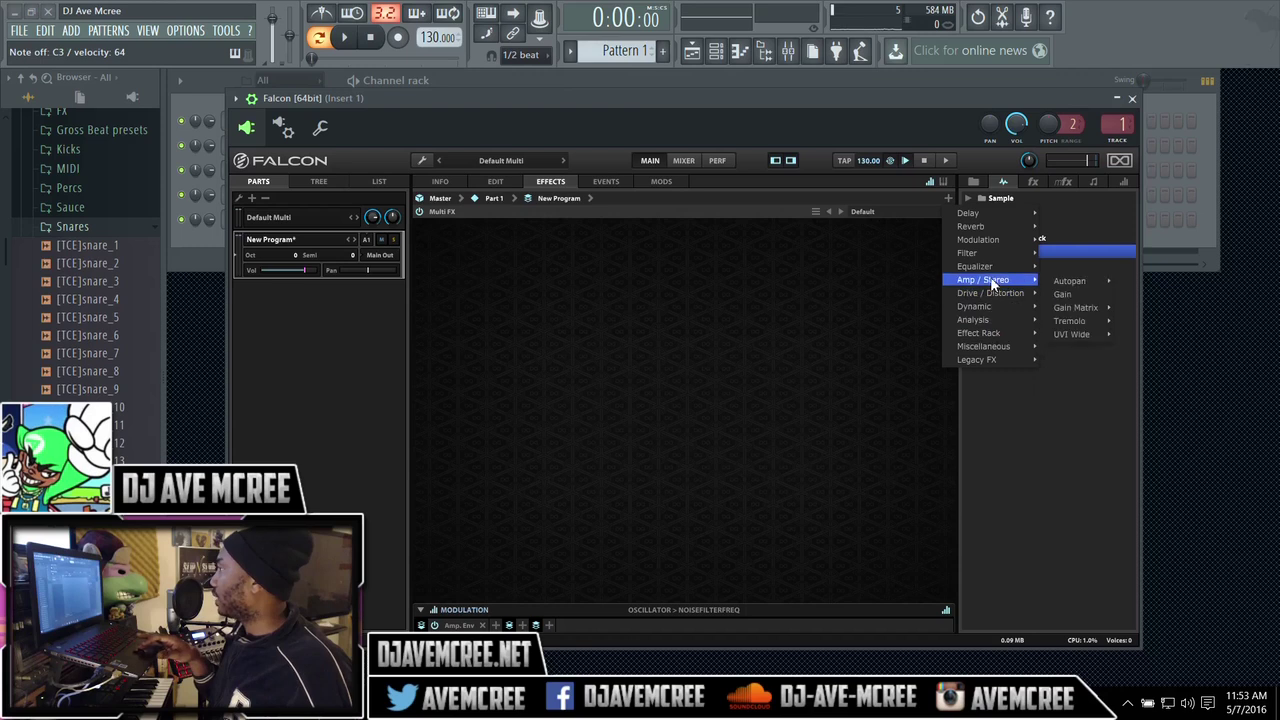
mouse_move(991, 267)
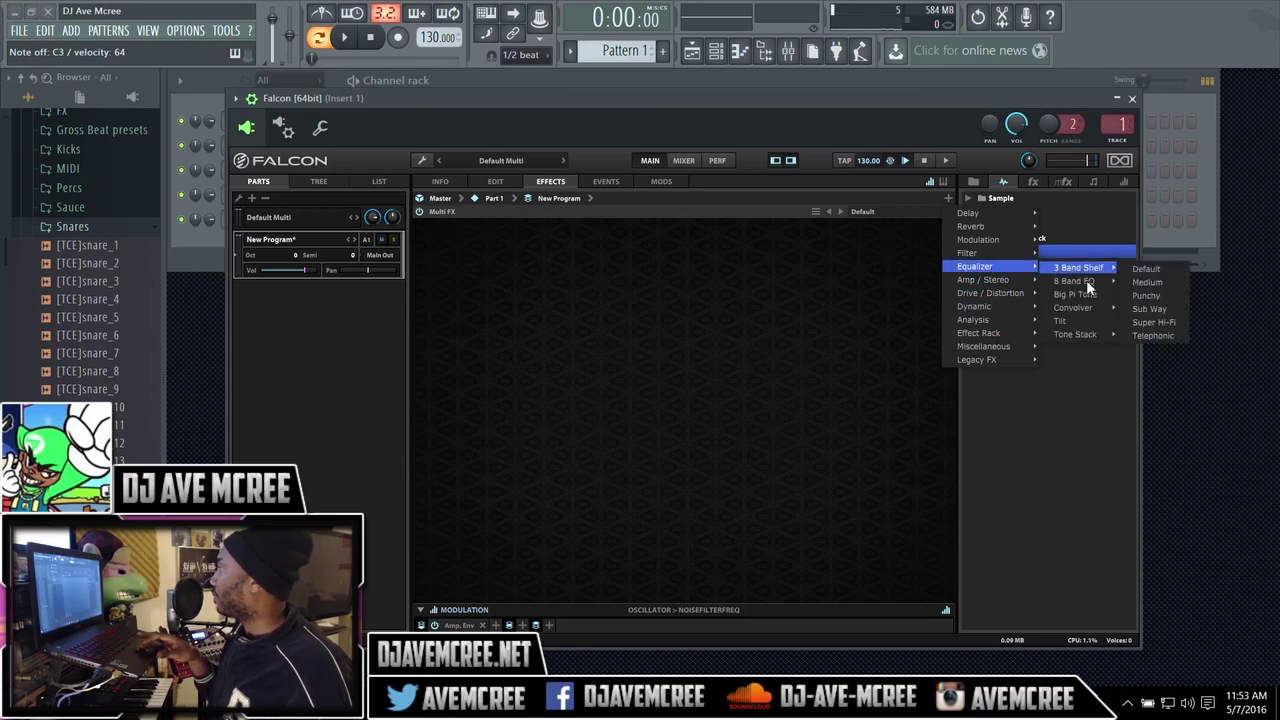
mouse_move(1086, 281)
click(1138, 281)
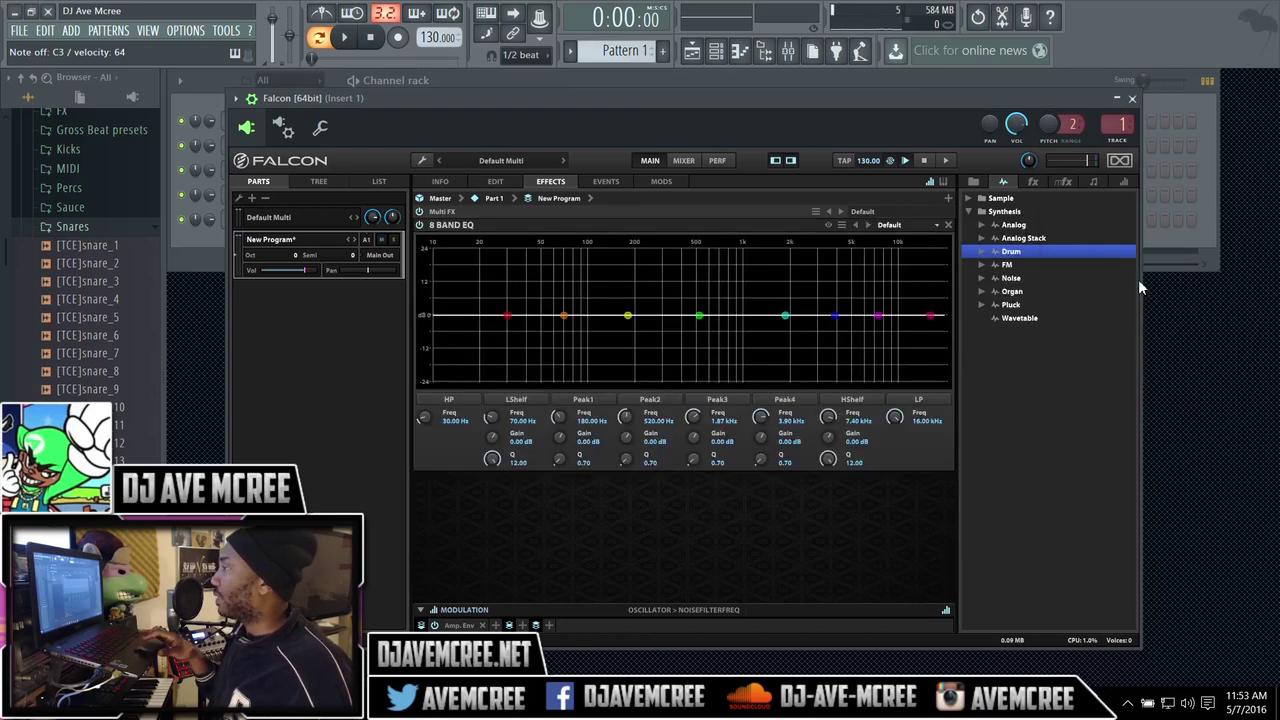
Step: Enable the EQ's Peak2 band, cut its gain to about -18 dB, and sweep its frequency up to 20 kHz
click(625, 416)
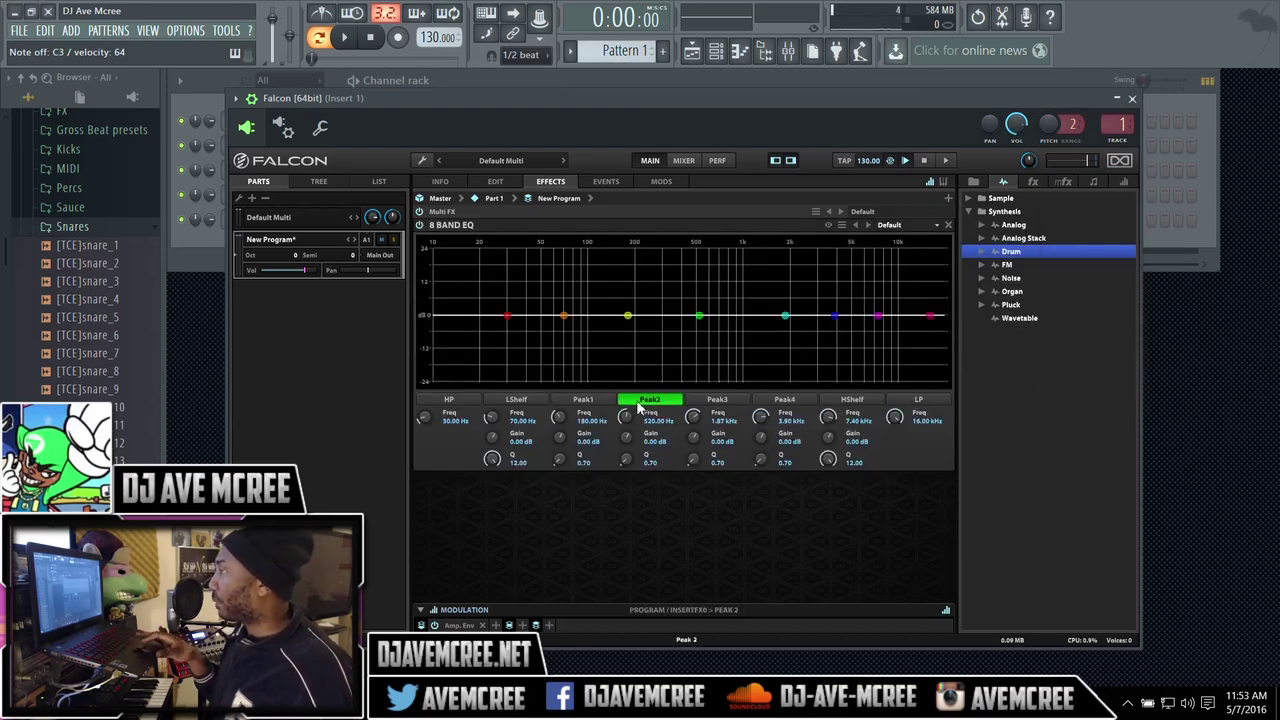
click(630, 420)
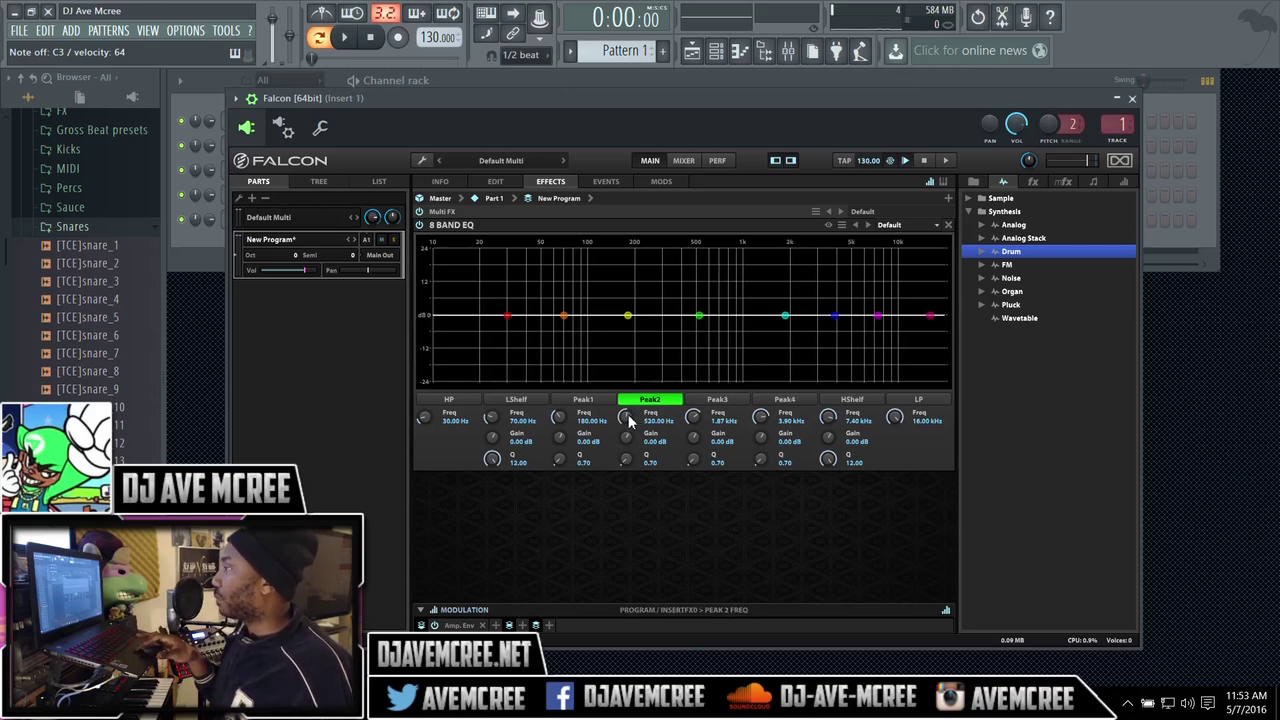
drag(626, 437, 632, 503)
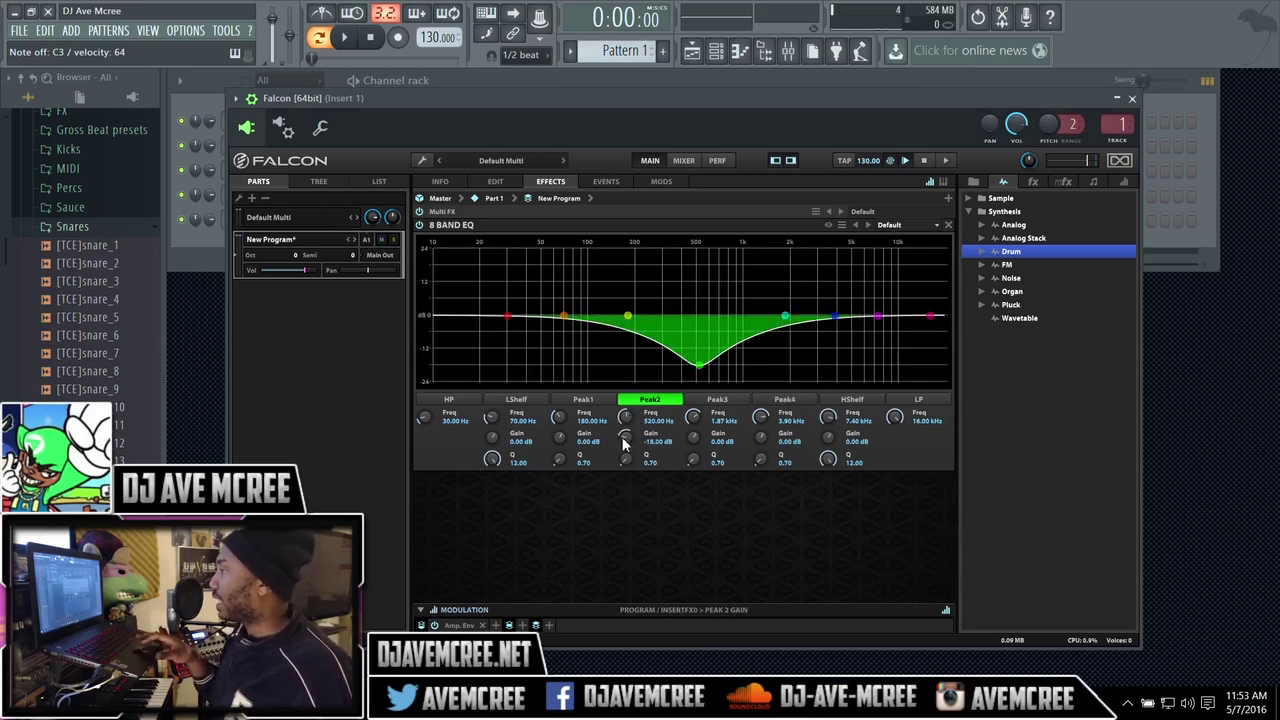
drag(624, 420, 598, 330)
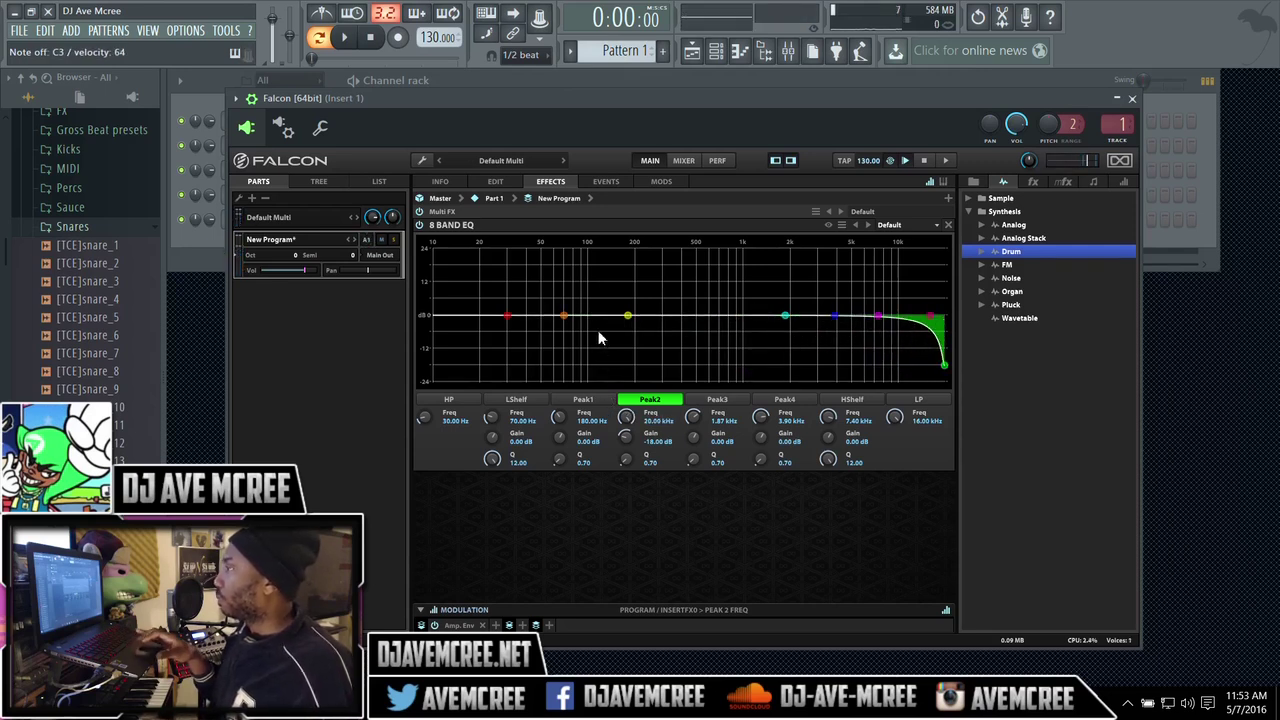
Step: Return to the drum oscillator, choose the straight-line noise amp envelope, and set the noise filter to low-pass
click(496, 184)
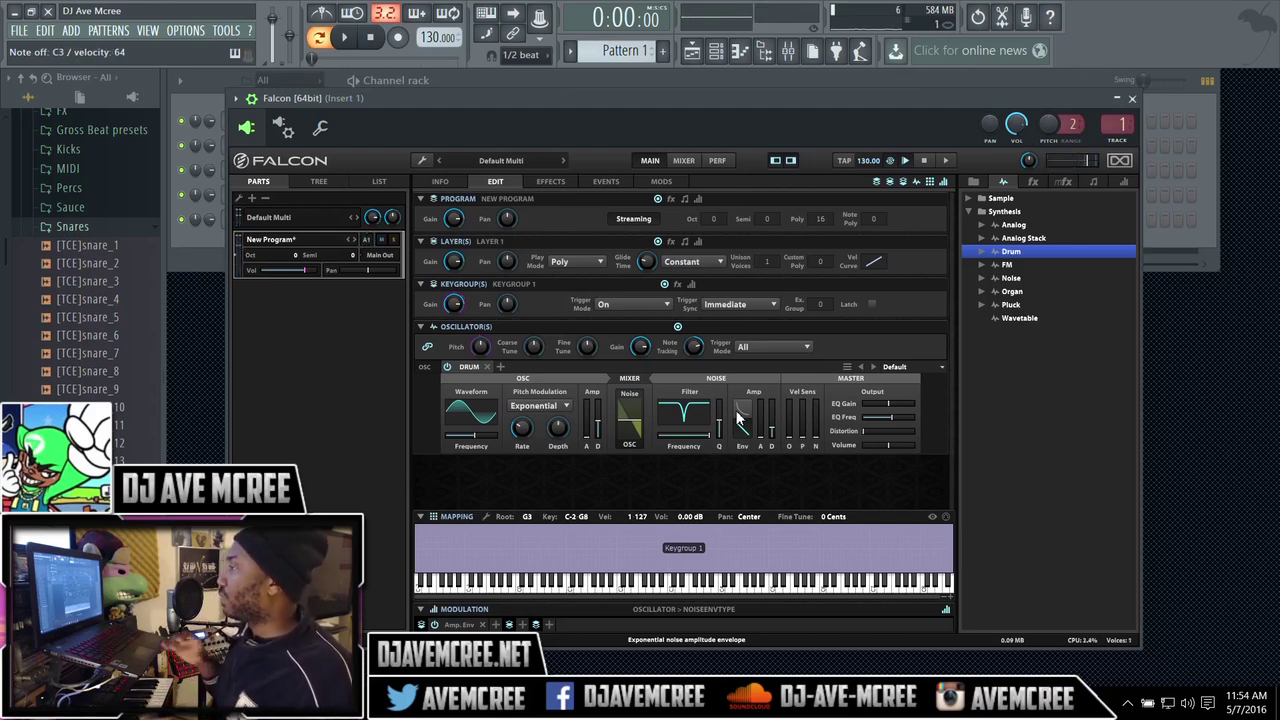
click(686, 416)
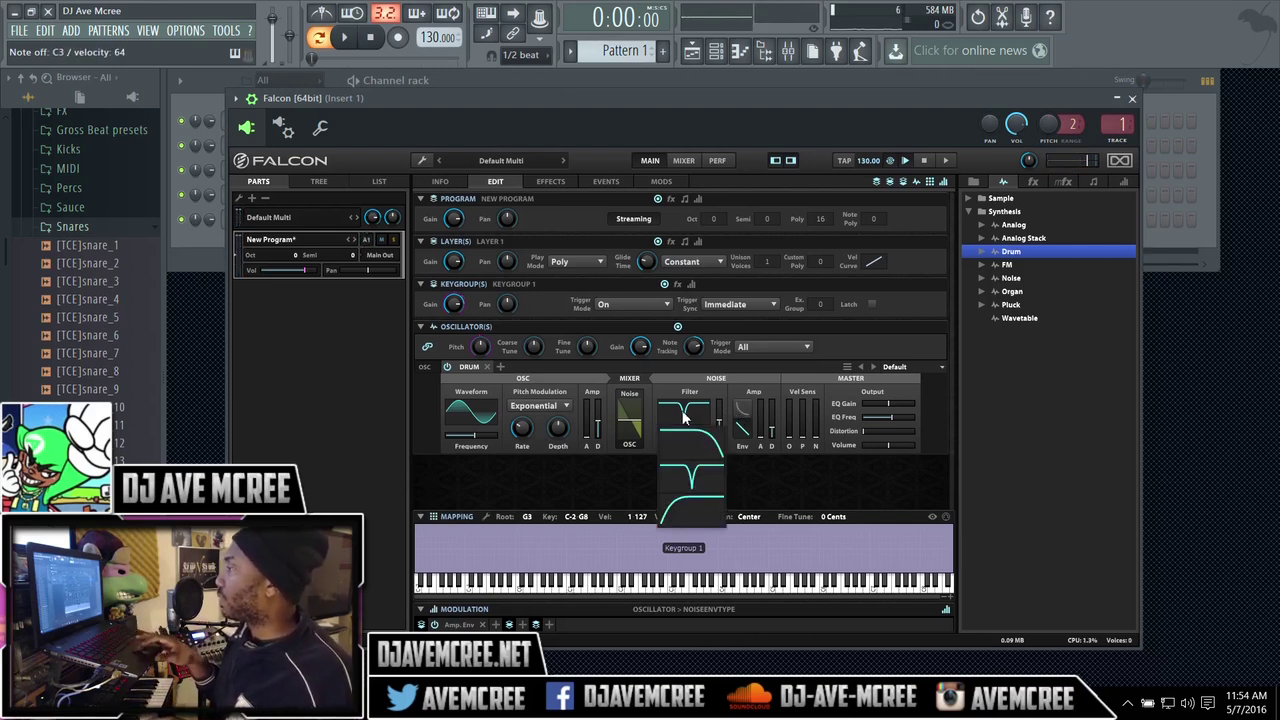
click(686, 444)
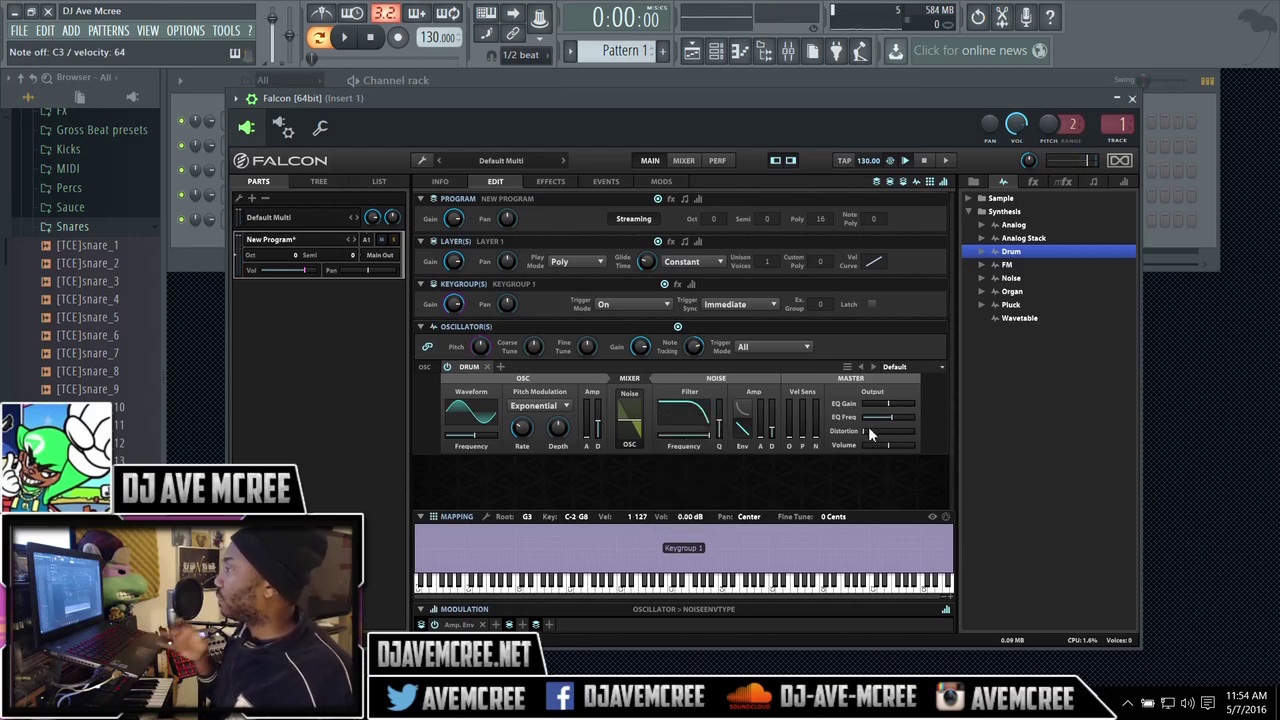
Step: Lengthen the drum's noise amp decay and bring it back down to a short time
mouse_move(771, 432)
scroll(771, 432, up, 4)
scroll(771, 432, down, 4)
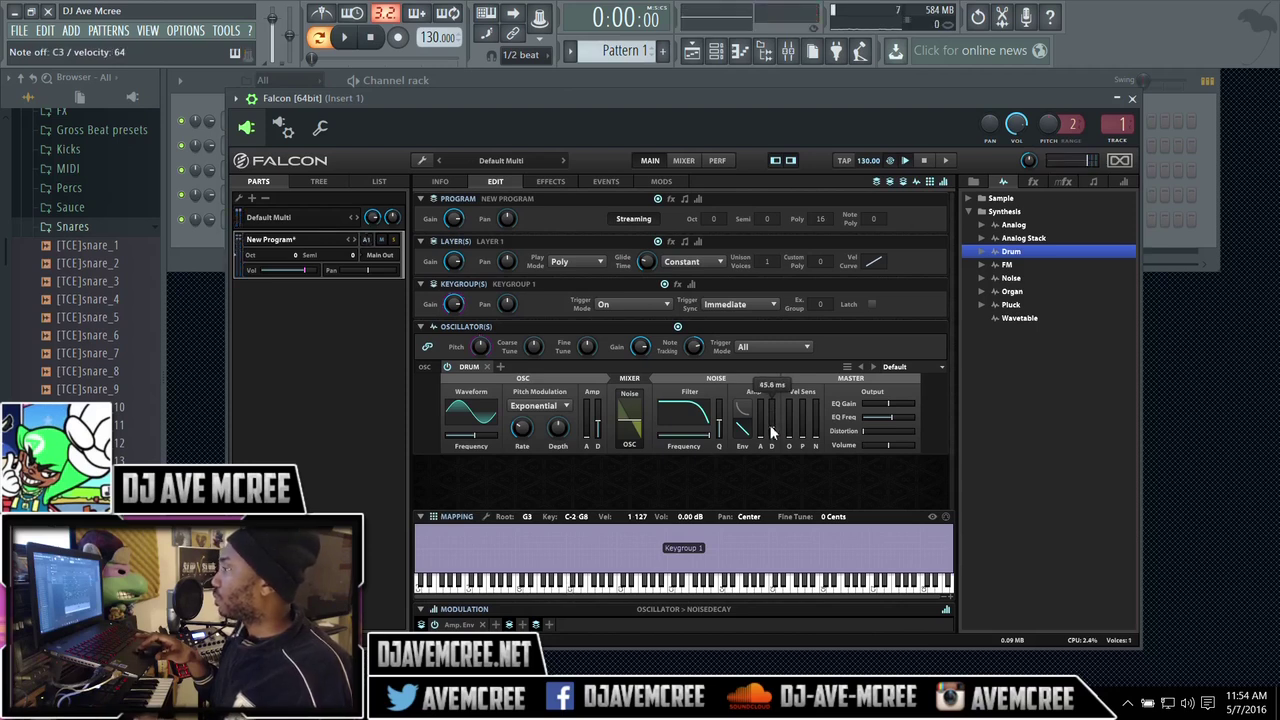
Step: Sweep the drum mixer down to the oscillator side and back toward noise, with the oscillator at about -23.72 dB
scroll(635, 430, down, 2)
scroll(635, 430, up, 3)
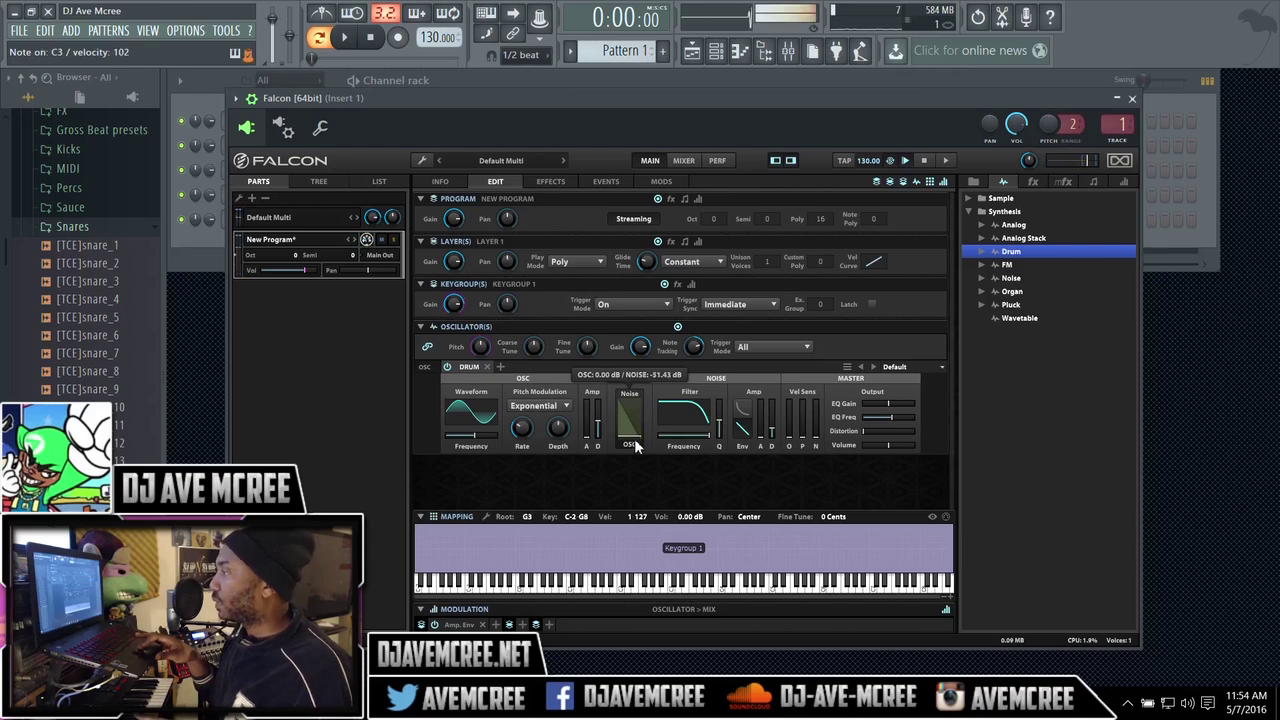
scroll(632, 415, up, 4)
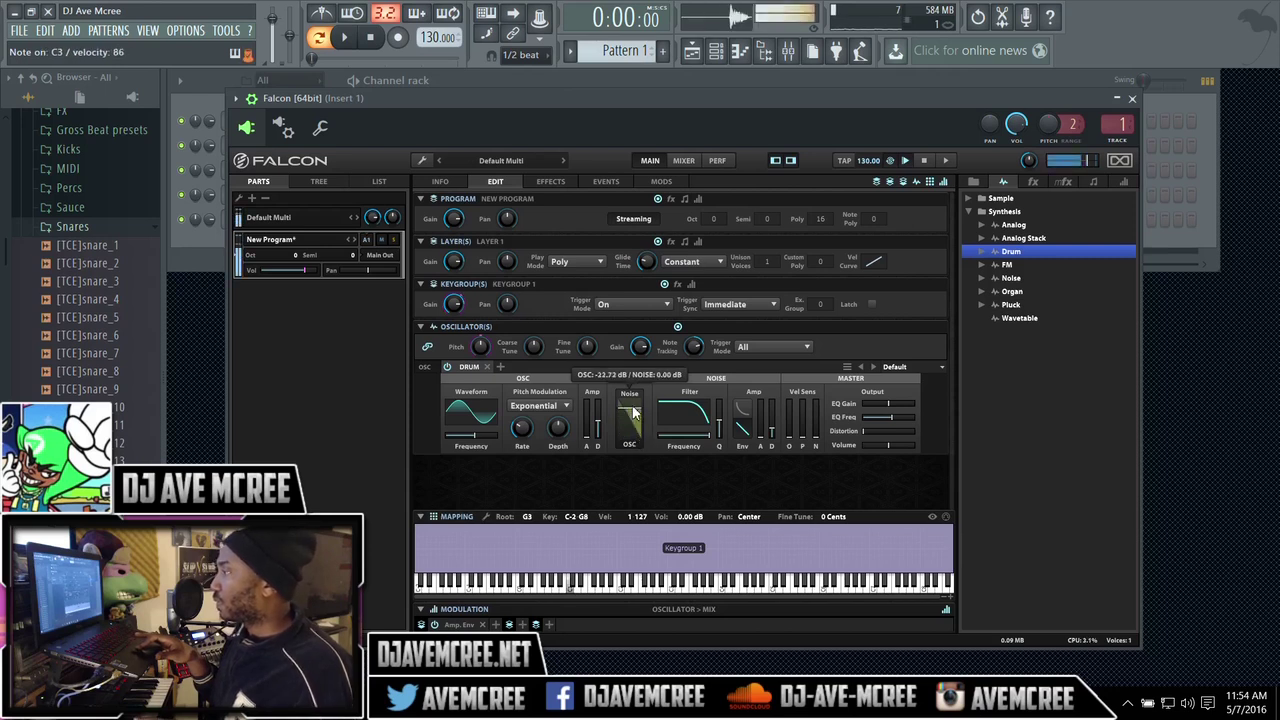
Step: Sweep the drum mixer toward the oscillator and back to about -9.22 dB OSC, and switch the noise amp envelope to exponential
scroll(632, 420, down, 4)
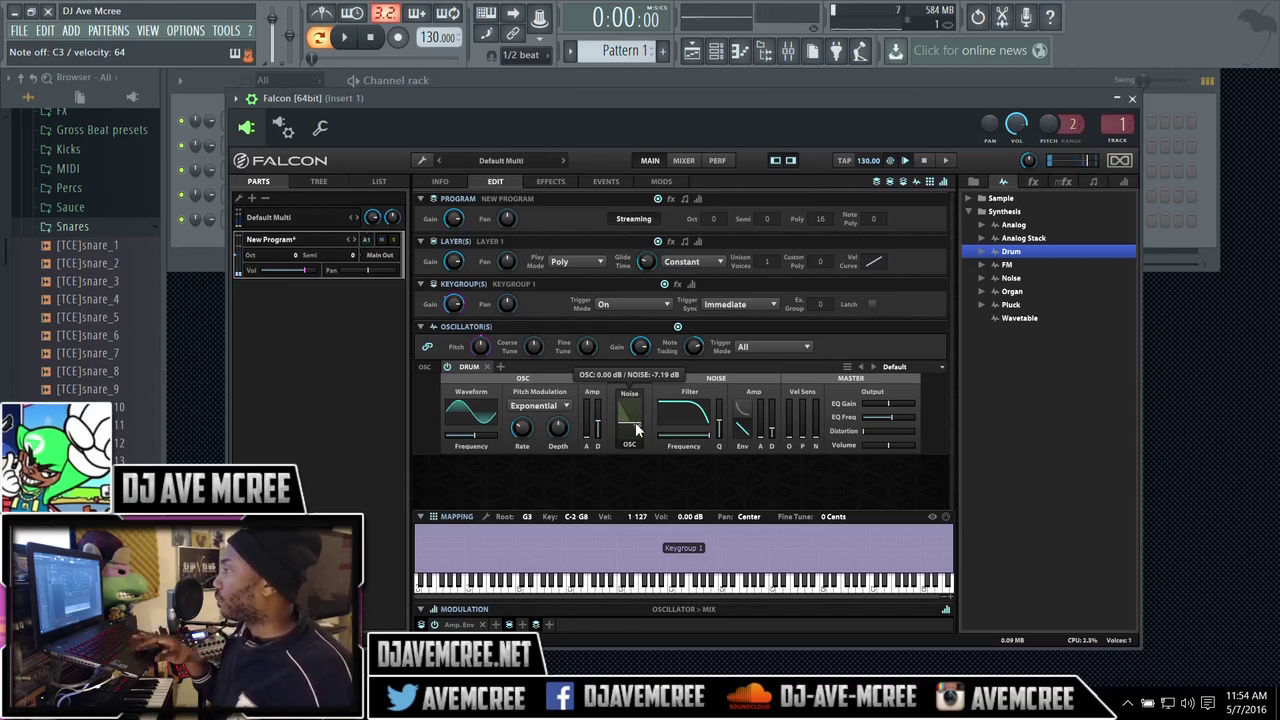
drag(636, 428, 637, 421)
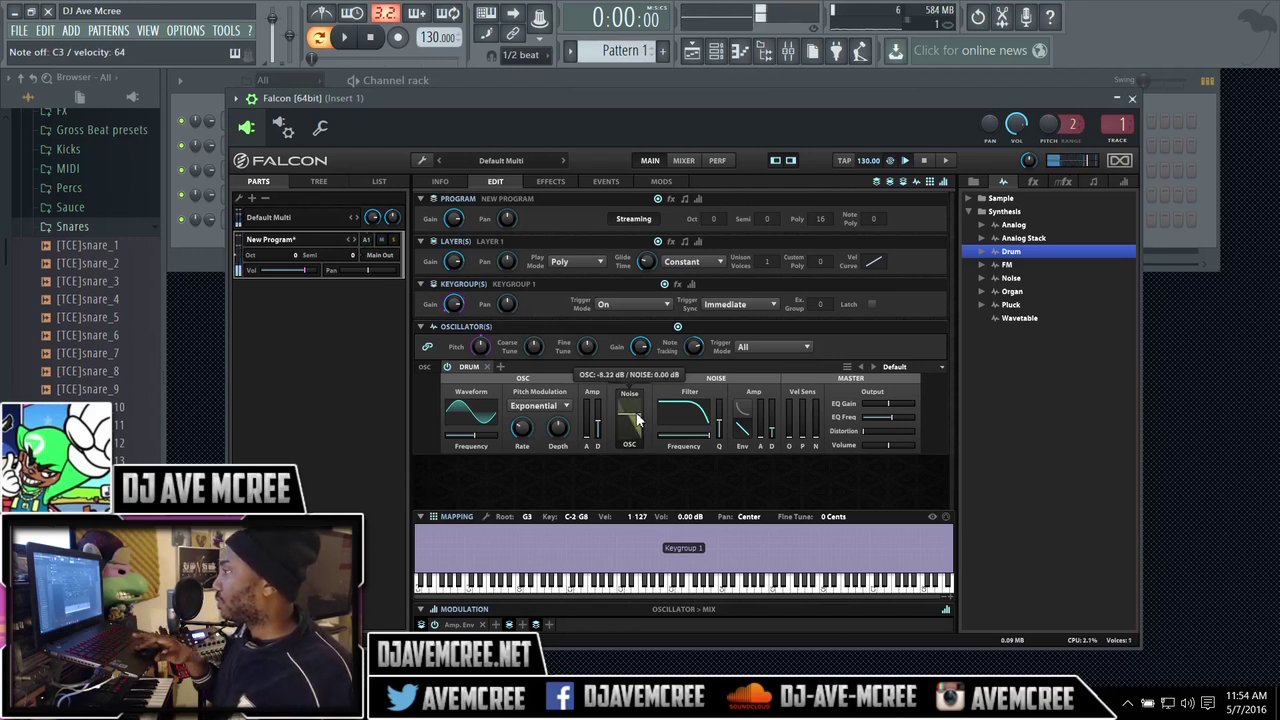
click(743, 422)
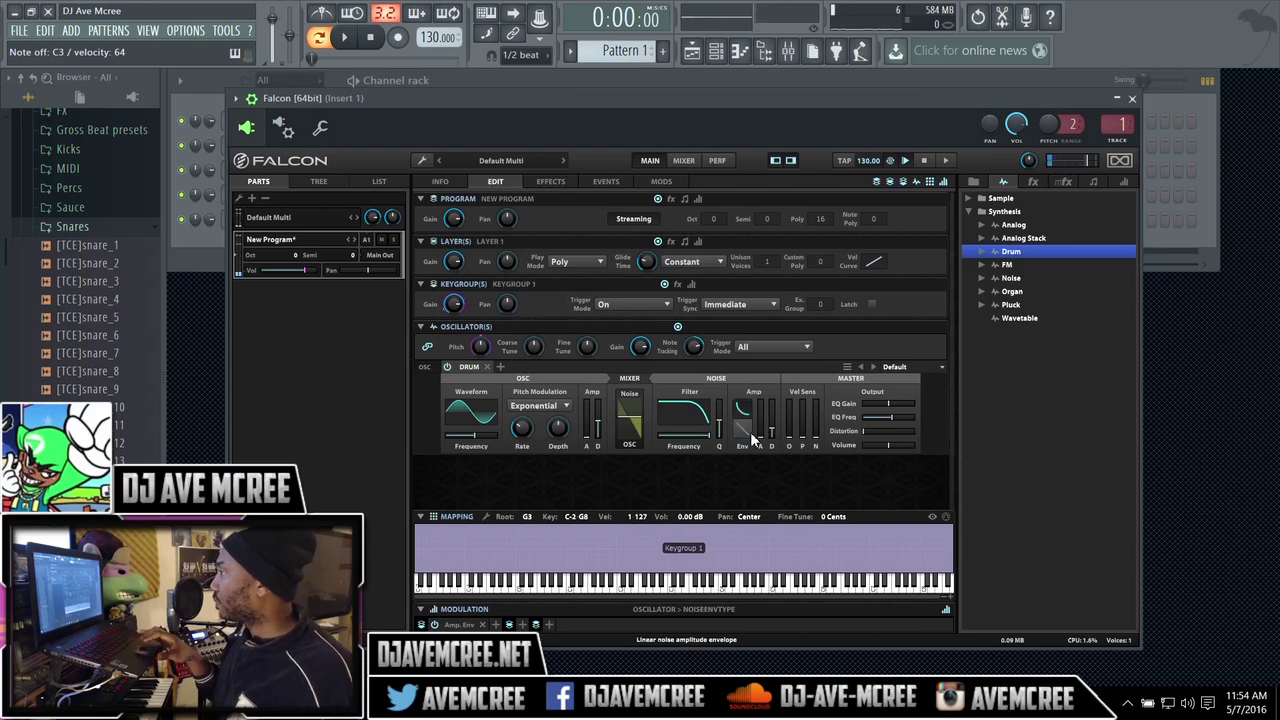
Step: Bypass the program's 8 Band EQ, then return to the drum oscillator and readjust its mixer to about -2.5 dB OSC
click(552, 182)
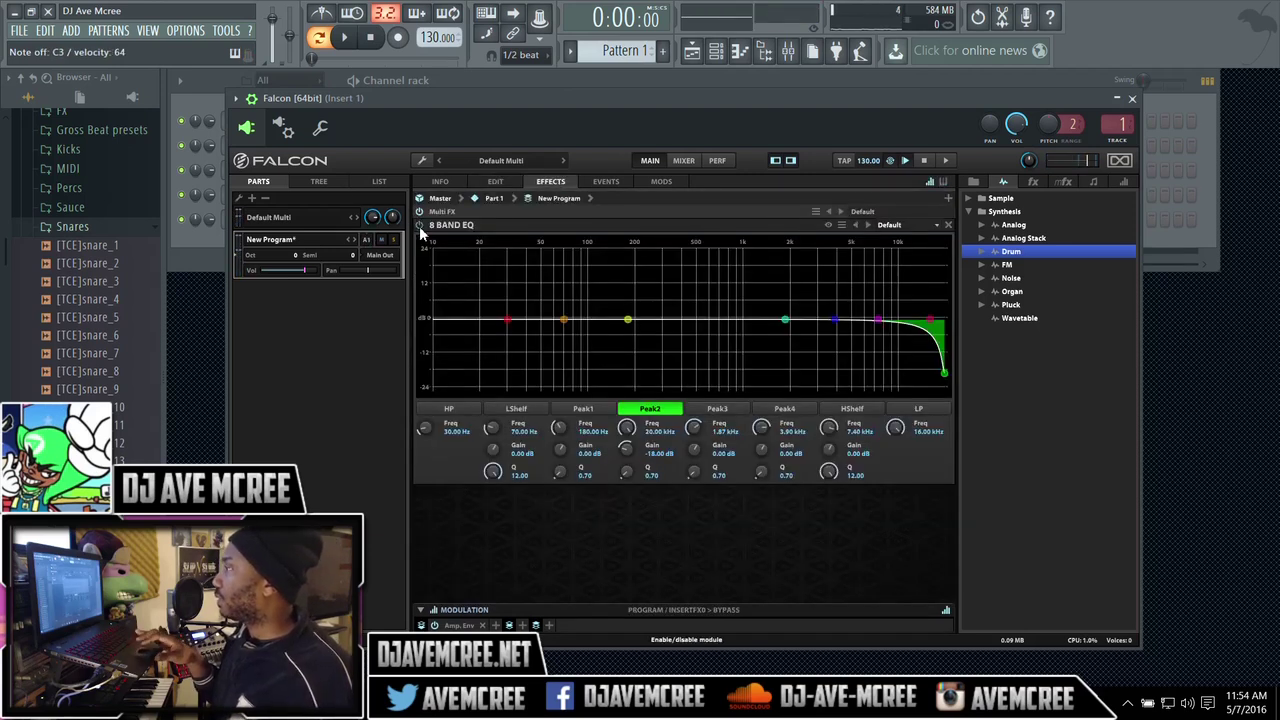
click(495, 182)
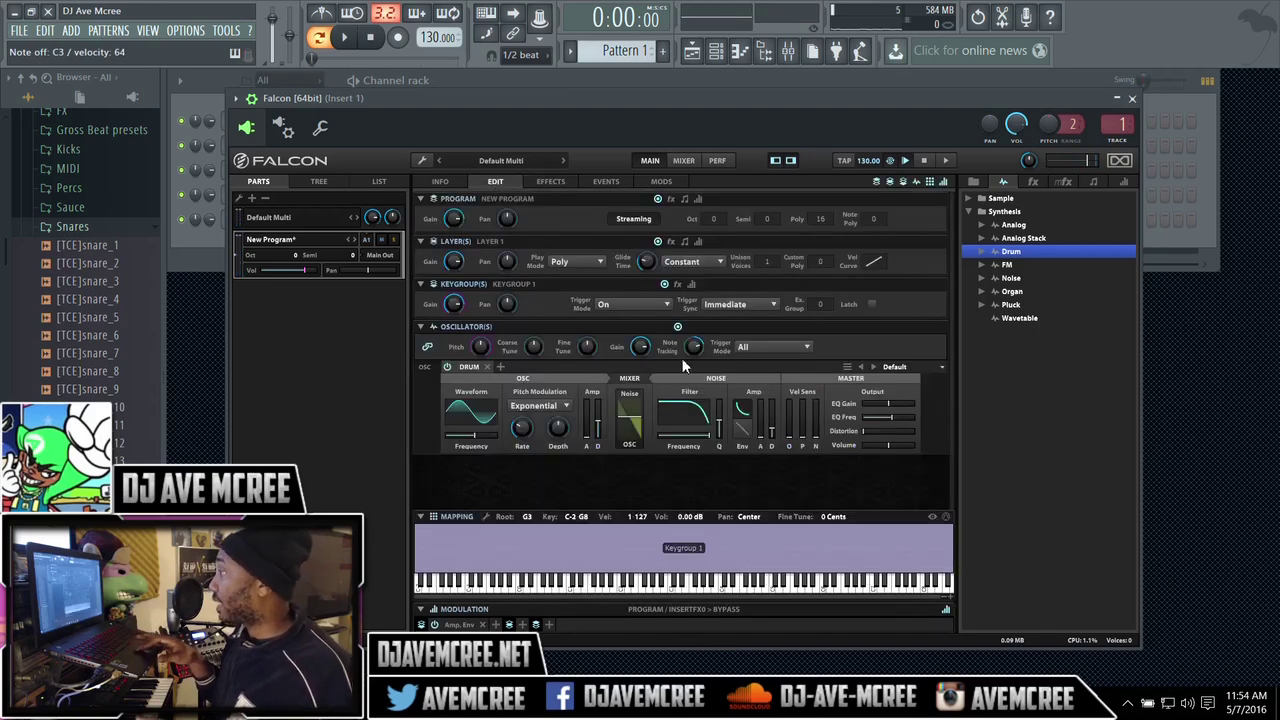
drag(641, 425, 630, 425)
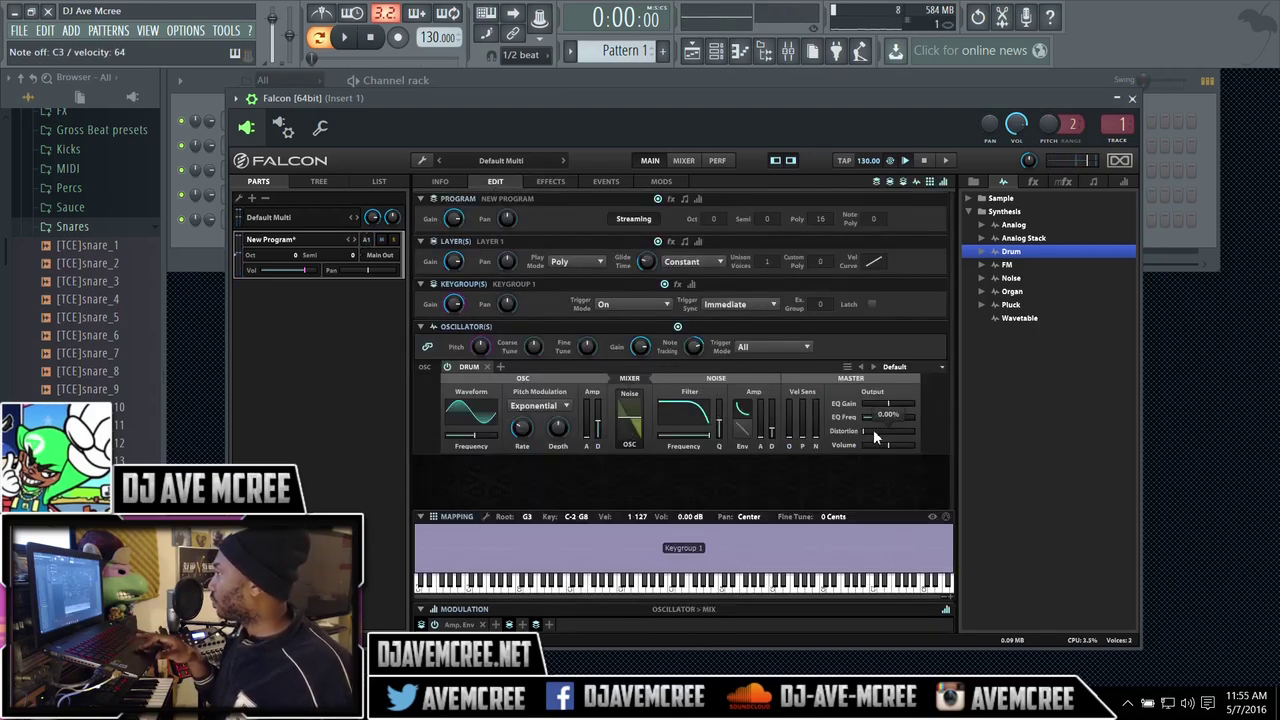
Step: Try different master distortion amounts on the drum oscillator, starting from 0%
mouse_move(870, 432)
mouse_down()
mouse_move(880, 438)
mouse_move(860, 442)
mouse_up()
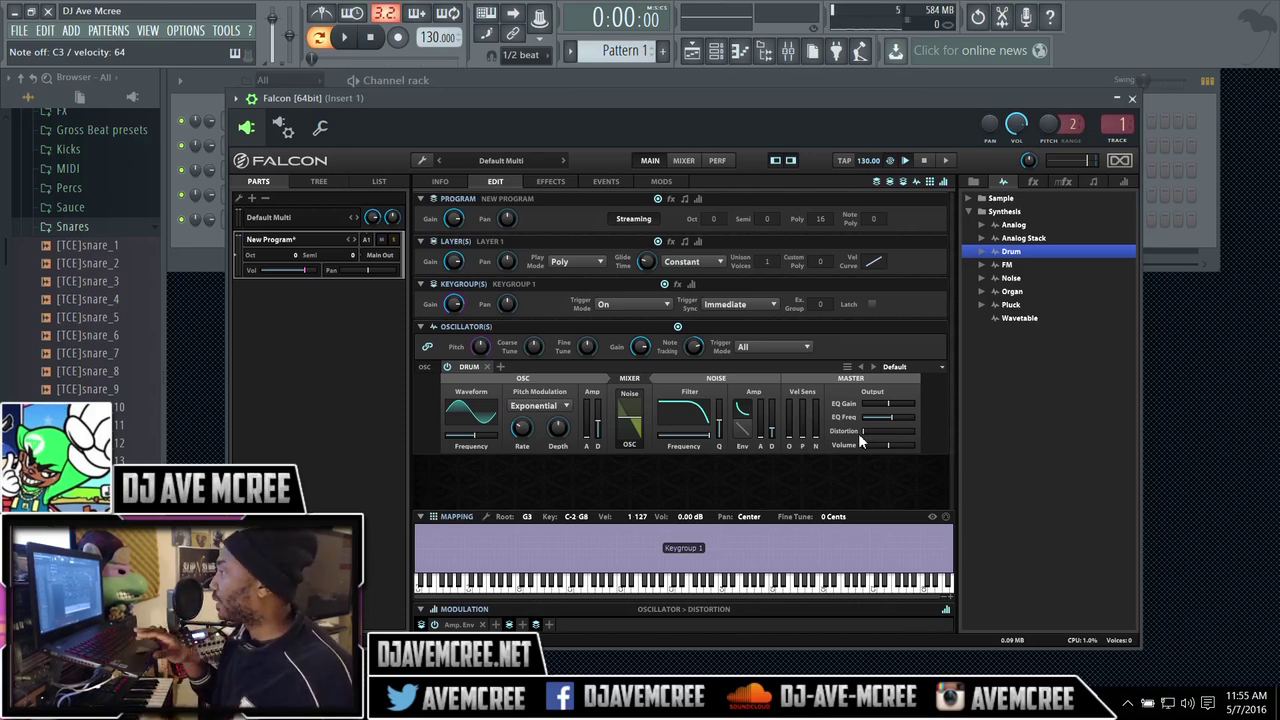
mouse_move(863, 431)
mouse_move(864, 432)
mouse_down()
mouse_move(896, 430)
mouse_move(861, 441)
mouse_up()
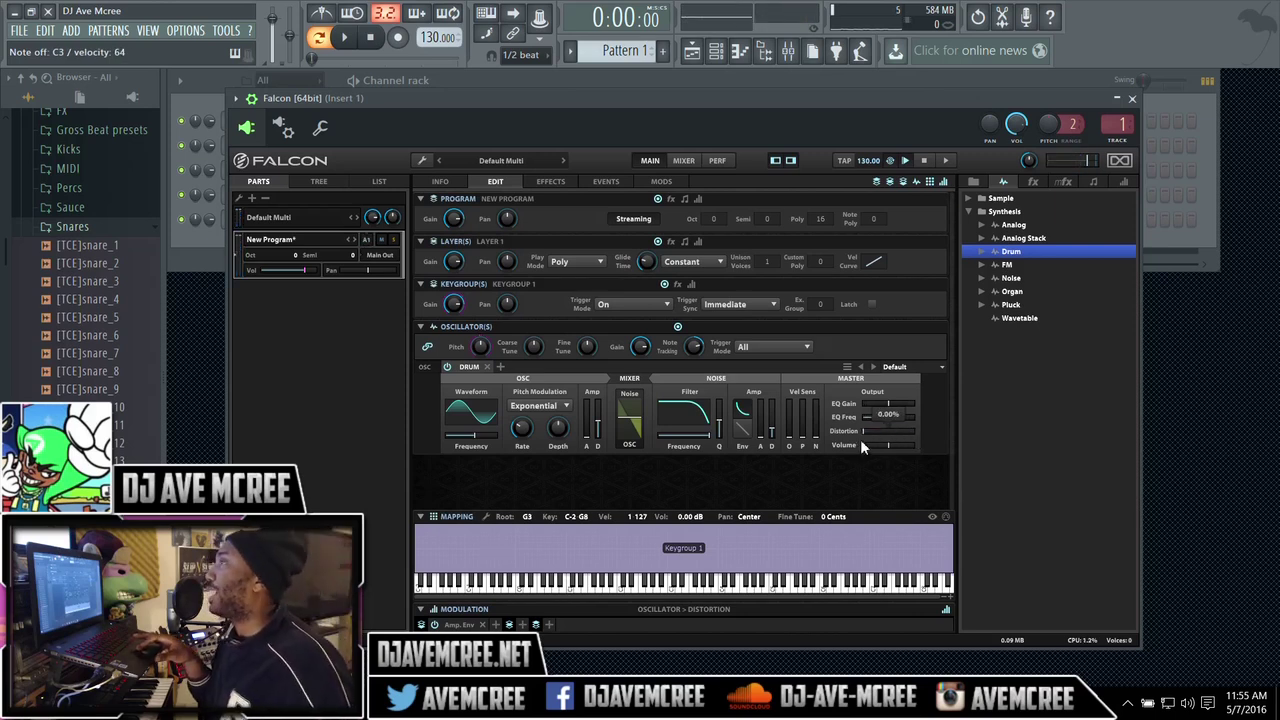
drag(861, 441, 880, 437)
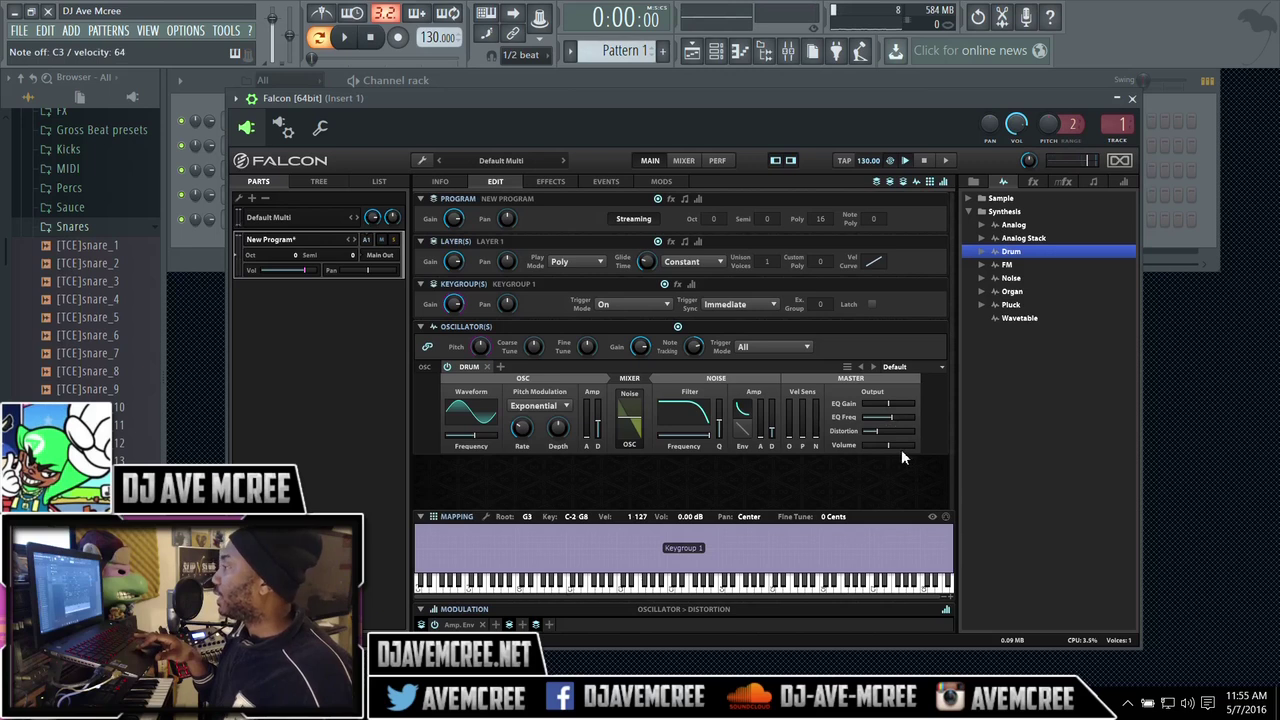
mouse_move(875, 432)
mouse_down()
mouse_move(907, 434)
mouse_move(885, 435)
mouse_up()
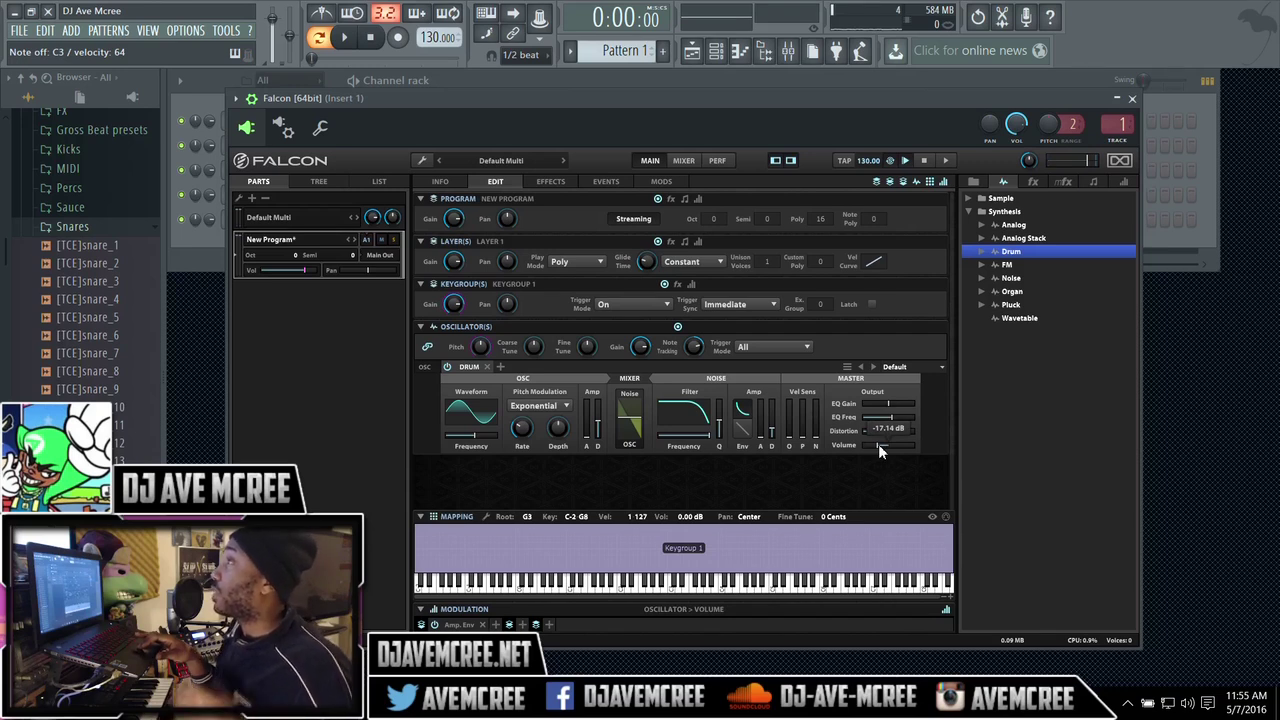
Step: Bring the drum's master volume to about -5.71 dB and take its distortion back down to the minimum
drag(879, 446, 884, 446)
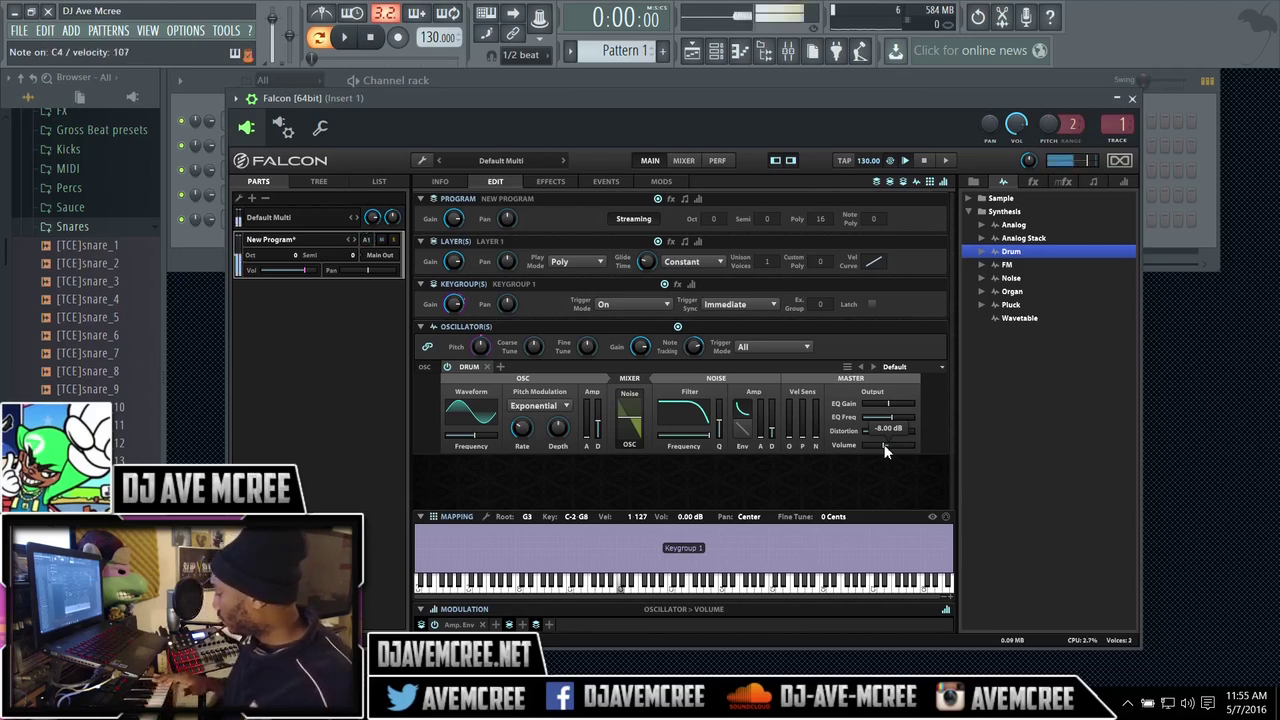
mouse_move(883, 437)
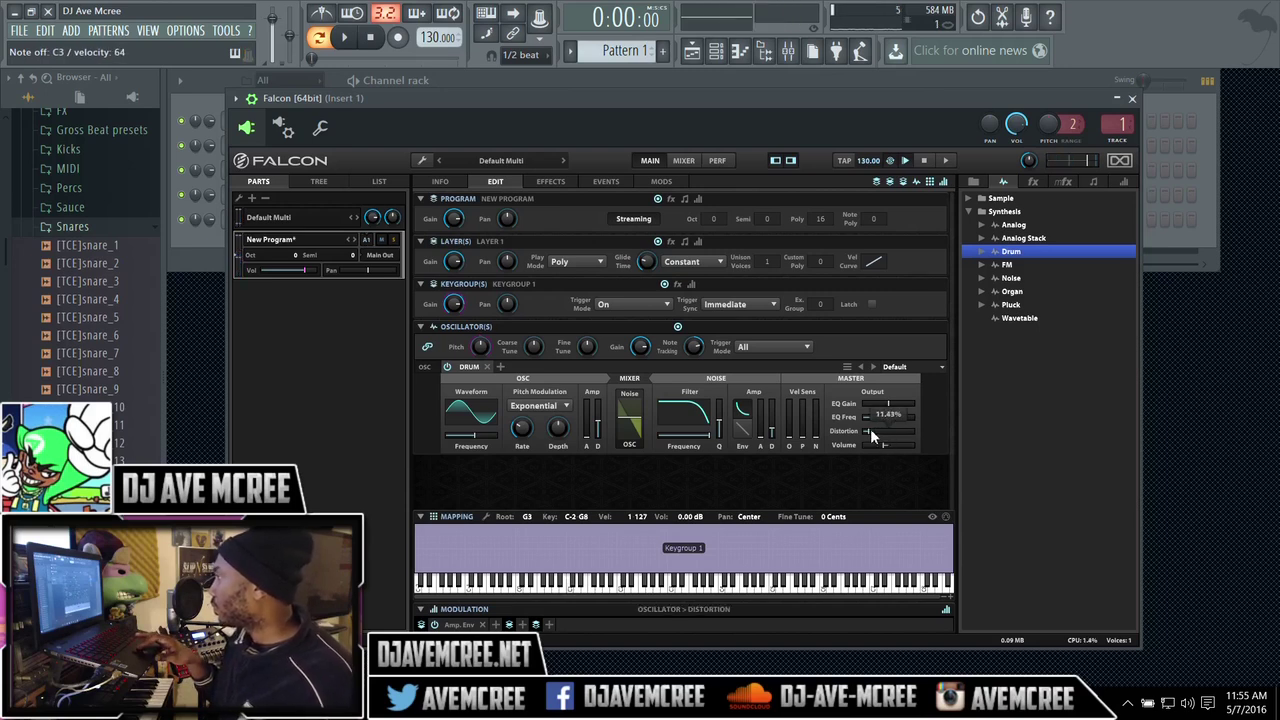
drag(870, 430, 862, 436)
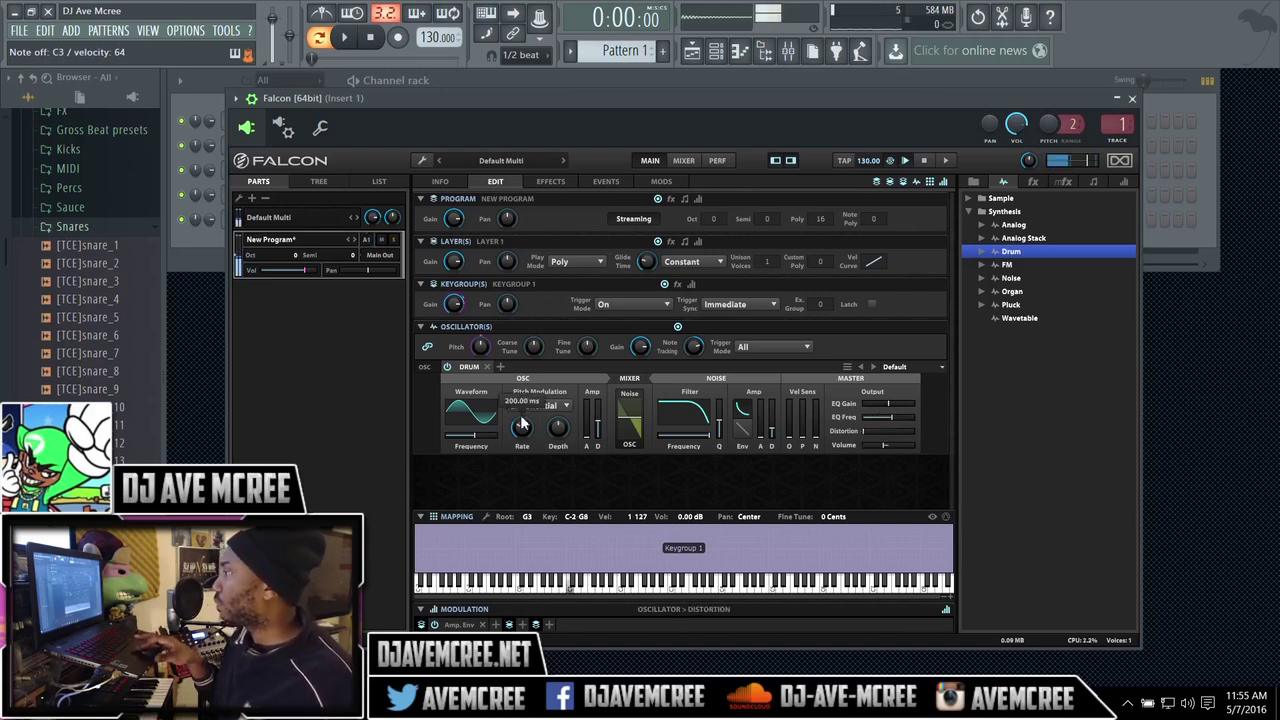
mouse_move(816, 432)
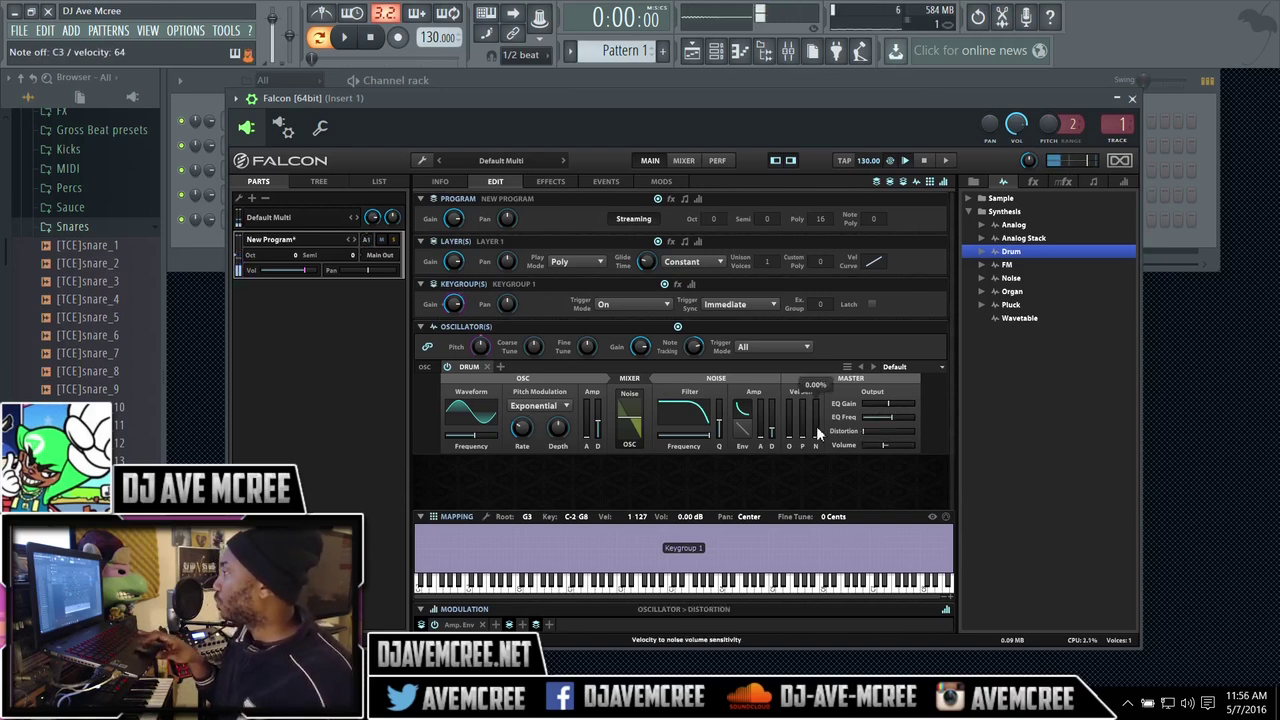
double_click(885, 446)
Step: Set the drum mixer to about -1.64 dB OSC with noise at 0 dB, and choose the linear noise amp envelope
mouse_move(619, 420)
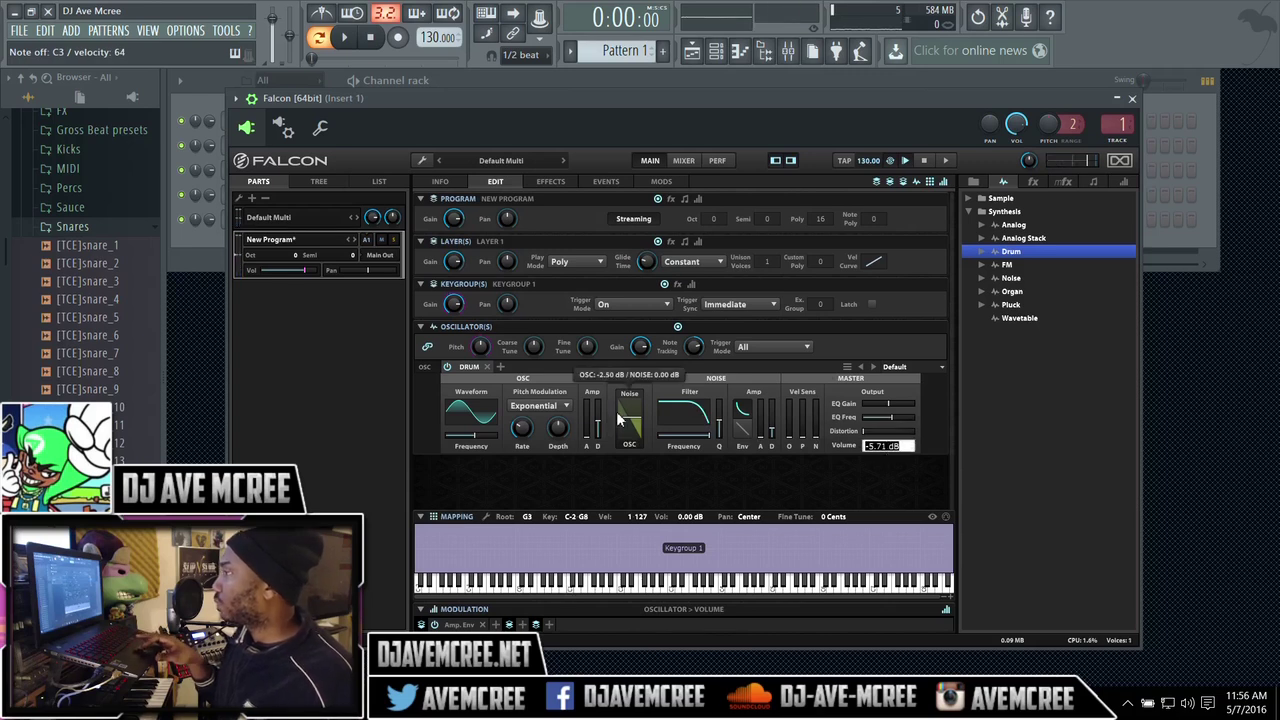
drag(625, 425, 625, 416)
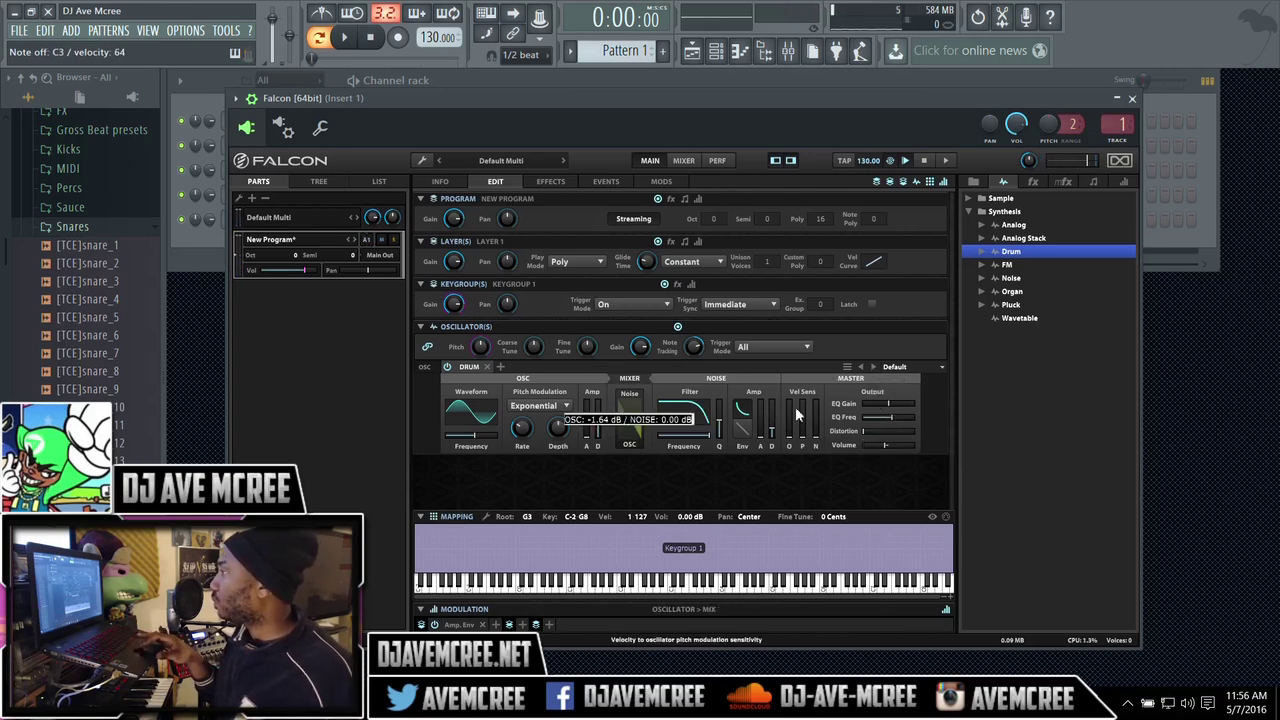
click(745, 414)
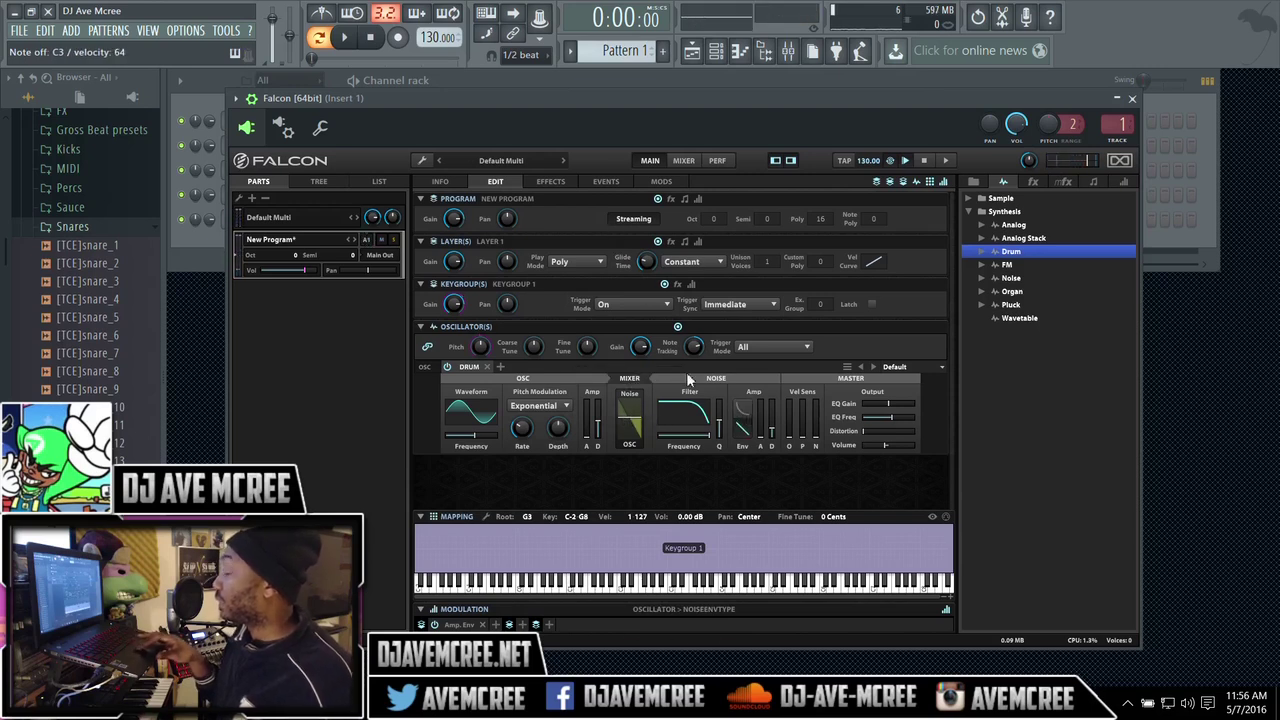
Step: Change the drum's pitch modulation type to Sine and its oscillator waveform to Triangle
click(563, 410)
click(543, 436)
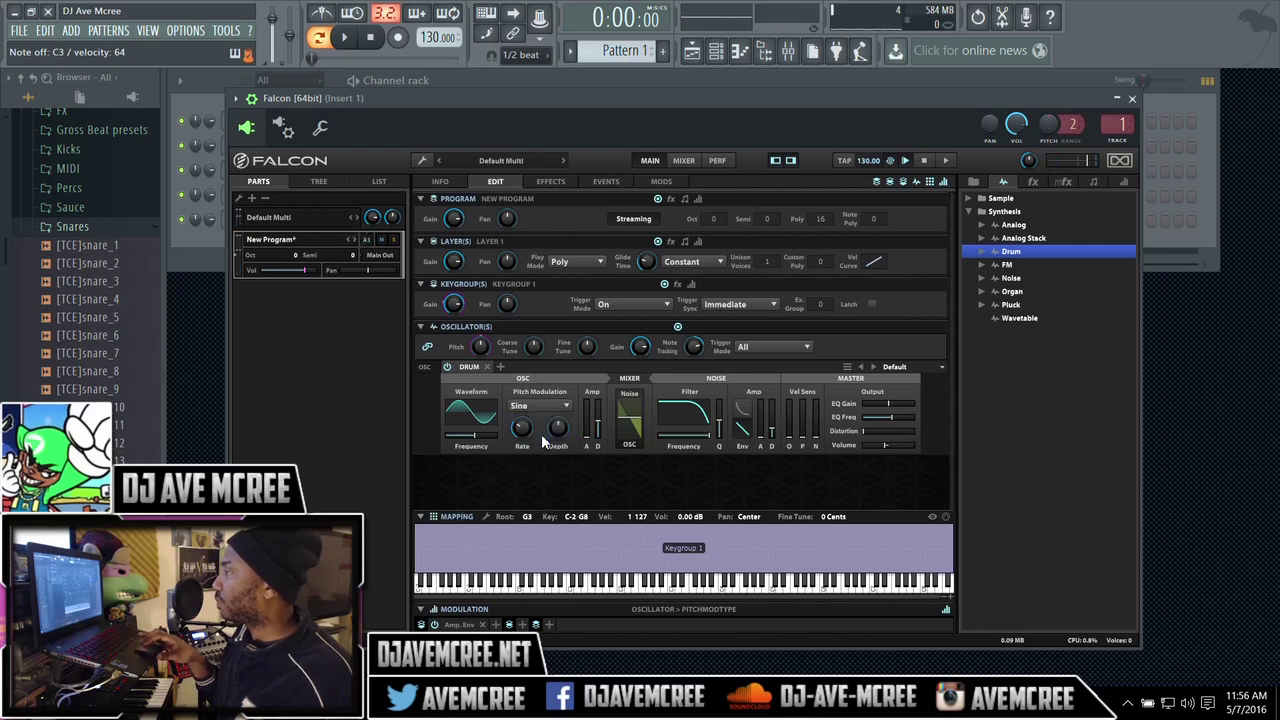
click(462, 418)
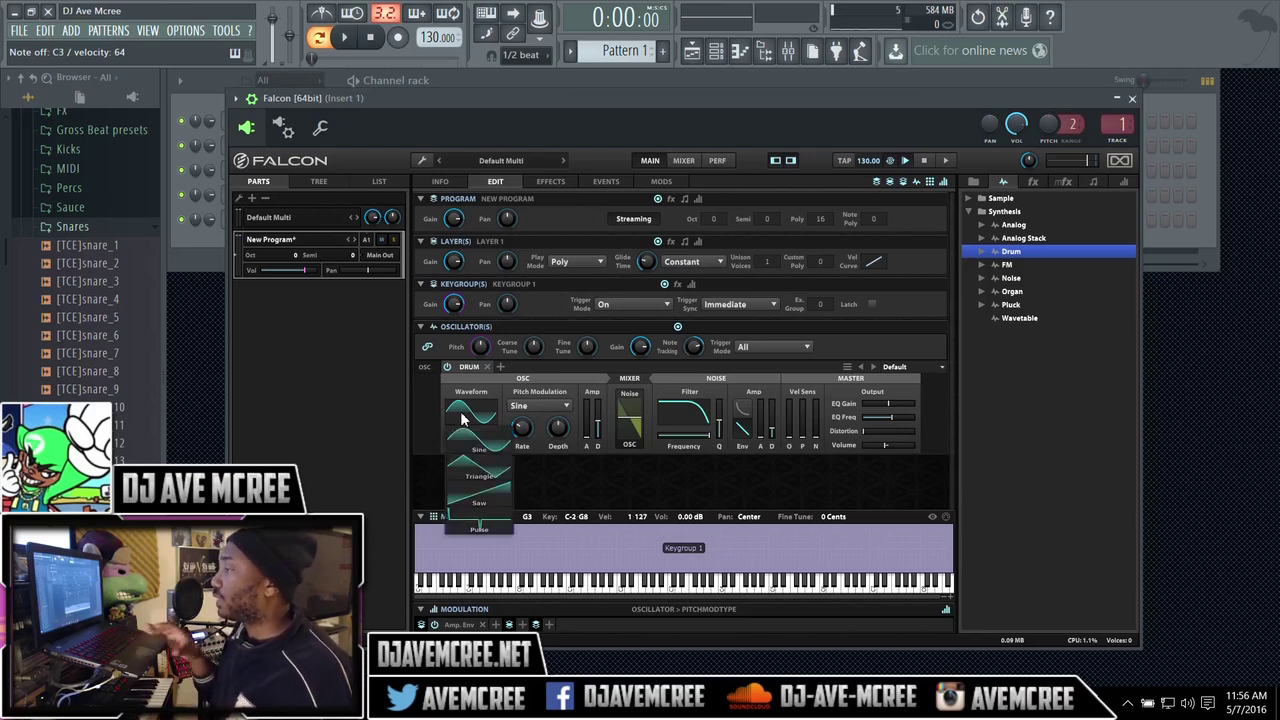
click(455, 481)
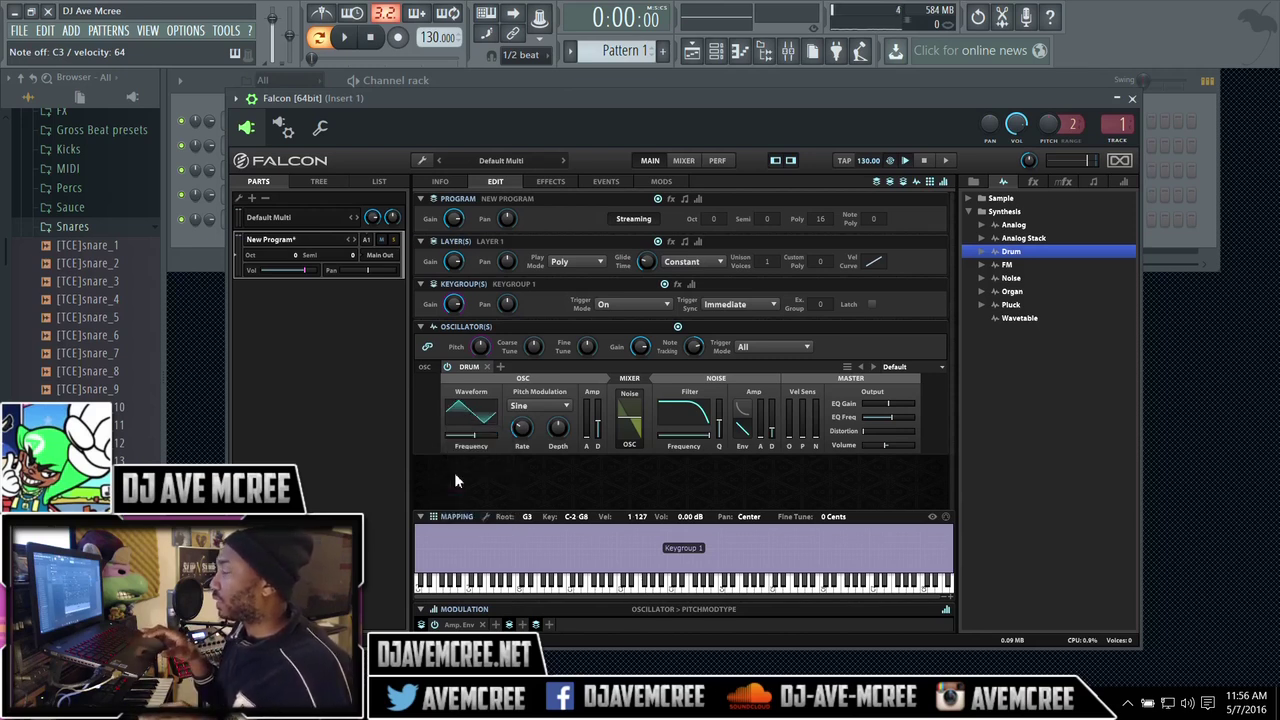
Step: Switch the drum's waveform to Pulse and lower the noise filter frequency to about 832 Hz
click(481, 425)
click(479, 522)
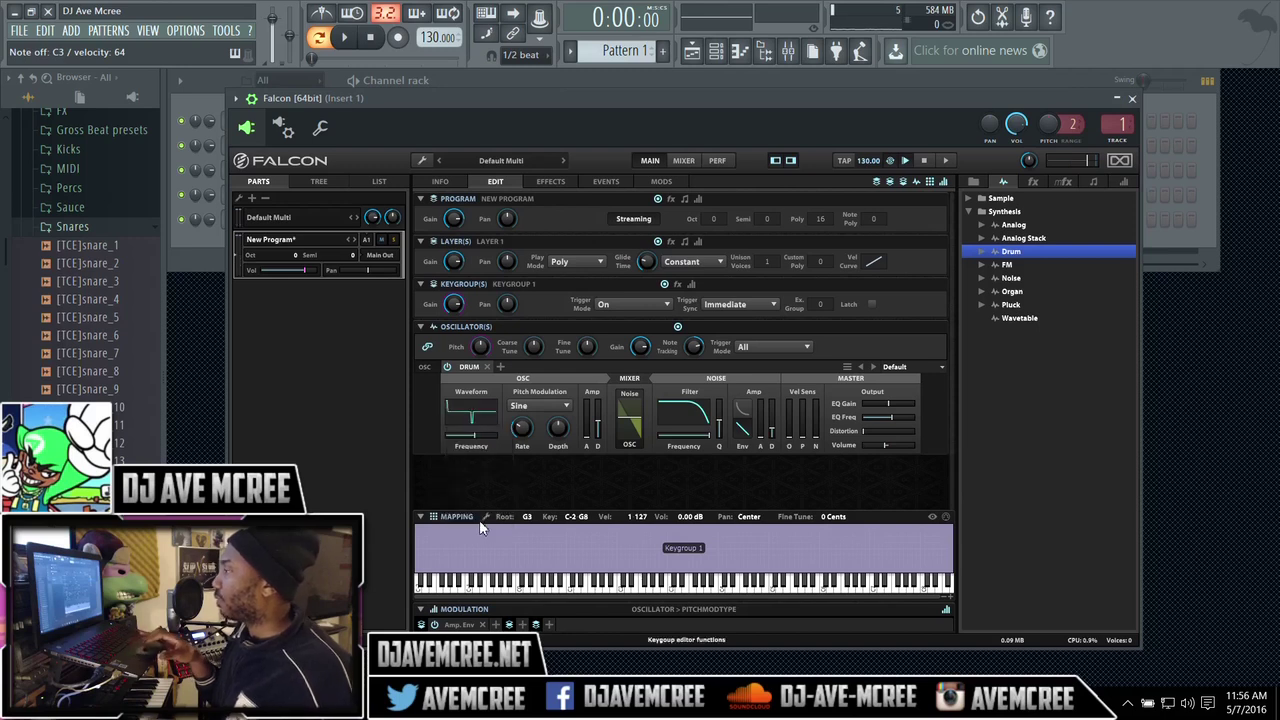
drag(715, 440, 685, 443)
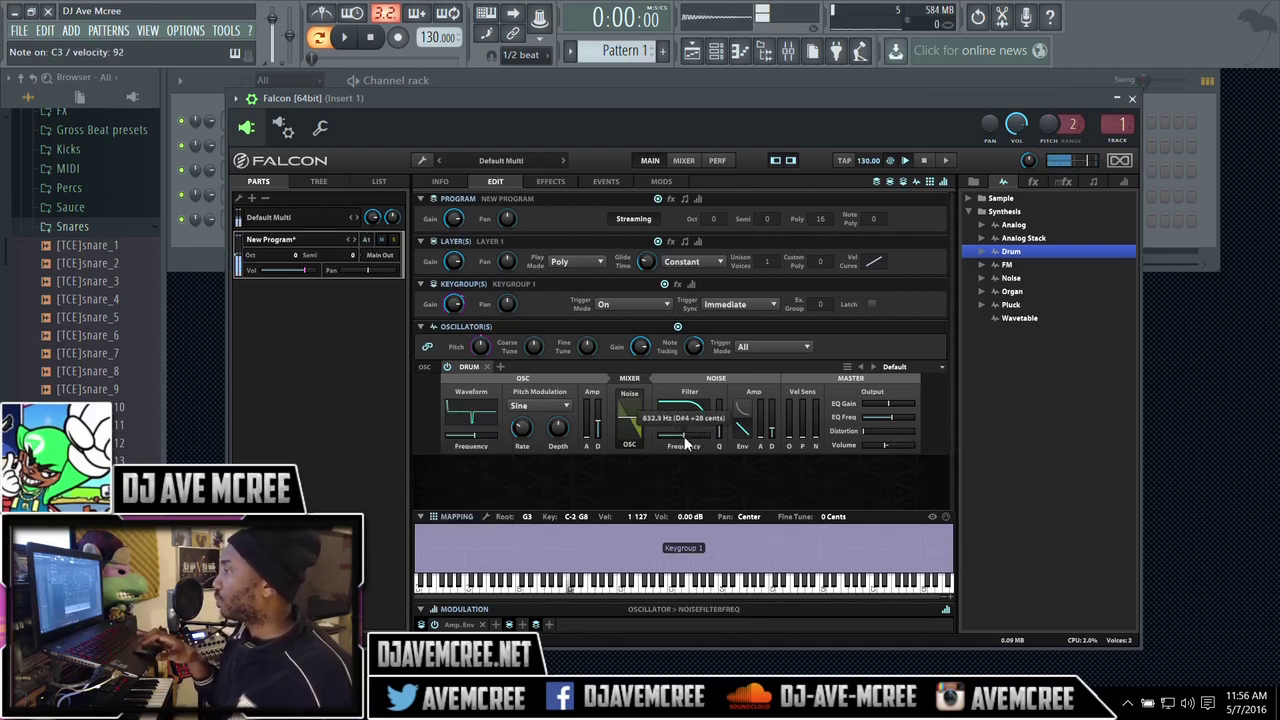
Step: Switch the drum's waveform back to Sine and raise the oscillator frequency to its maximum
click(470, 425)
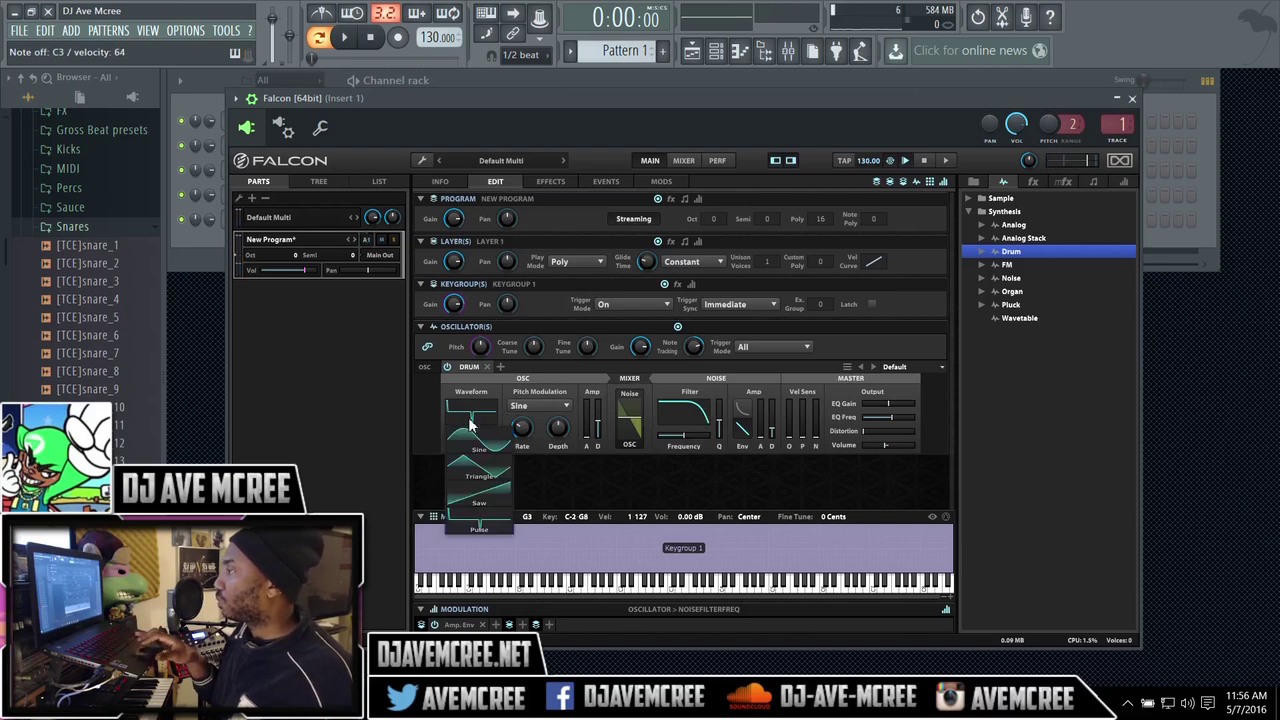
click(472, 488)
mouse_move(474, 437)
mouse_down()
mouse_move(512, 442)
mouse_move(460, 441)
mouse_move(479, 440)
mouse_up()
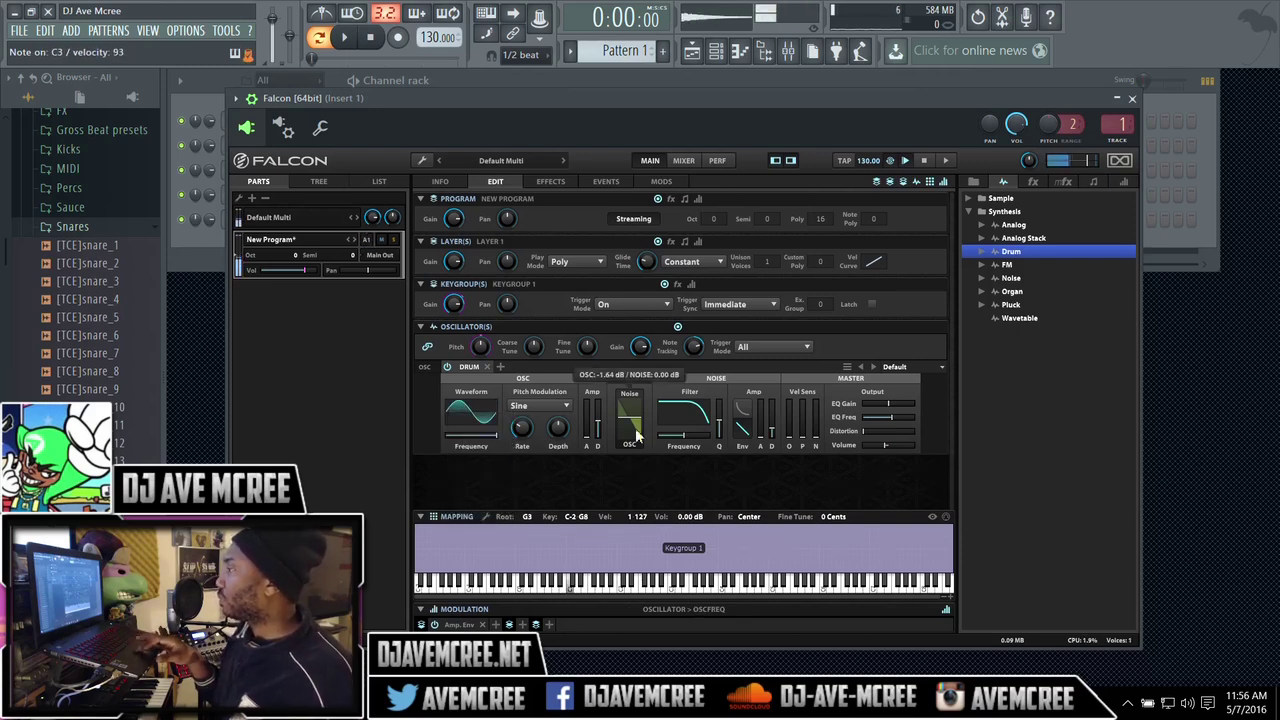
Step: Remove the edited drum oscillator and load a fresh Drum synthesis oscillator in its place
click(485, 366)
drag(1021, 253, 518, 373)
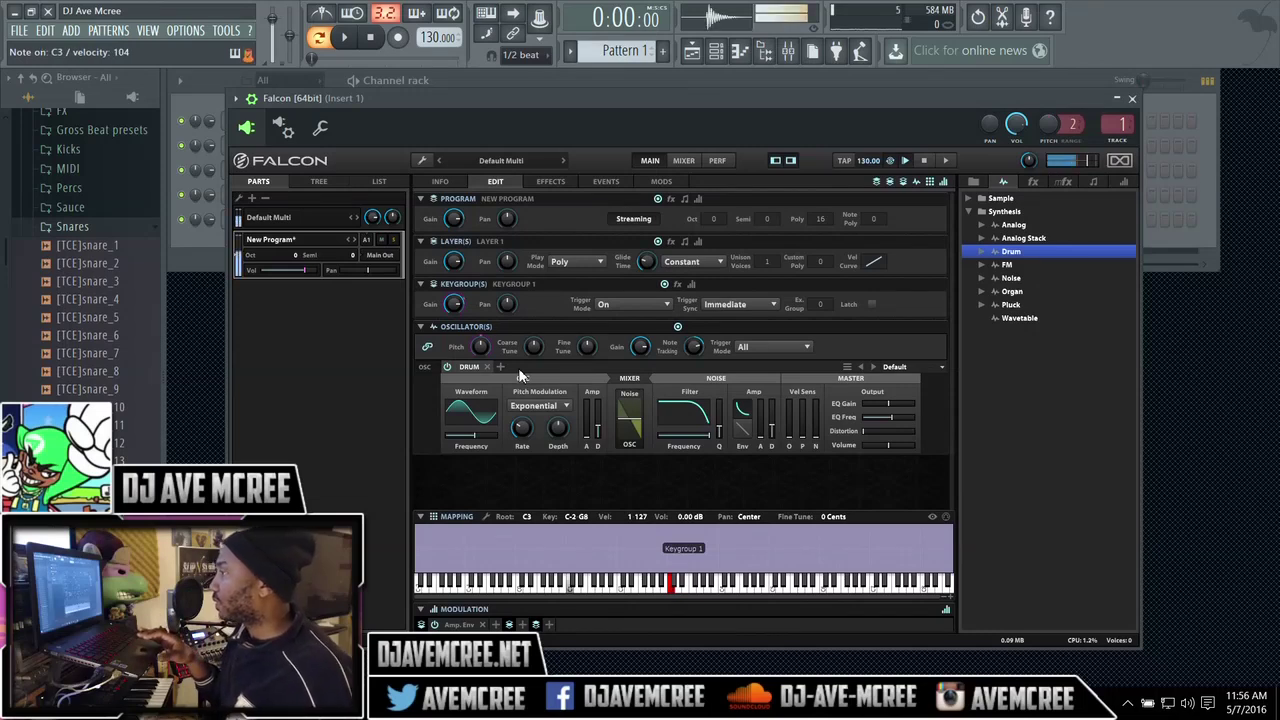
Step: Choose the linear noise amp envelope and shift the drum mixer toward the oscillator side, keeping distortion at the minimum
click(745, 407)
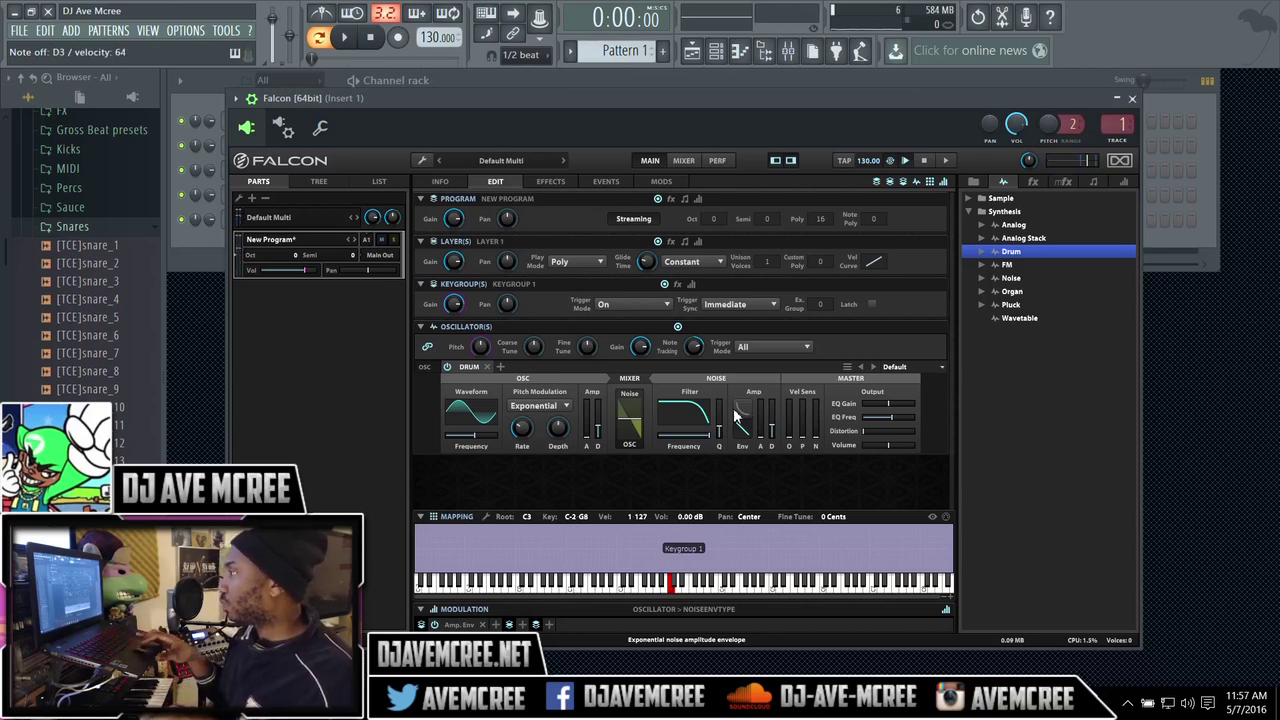
drag(630, 422, 630, 444)
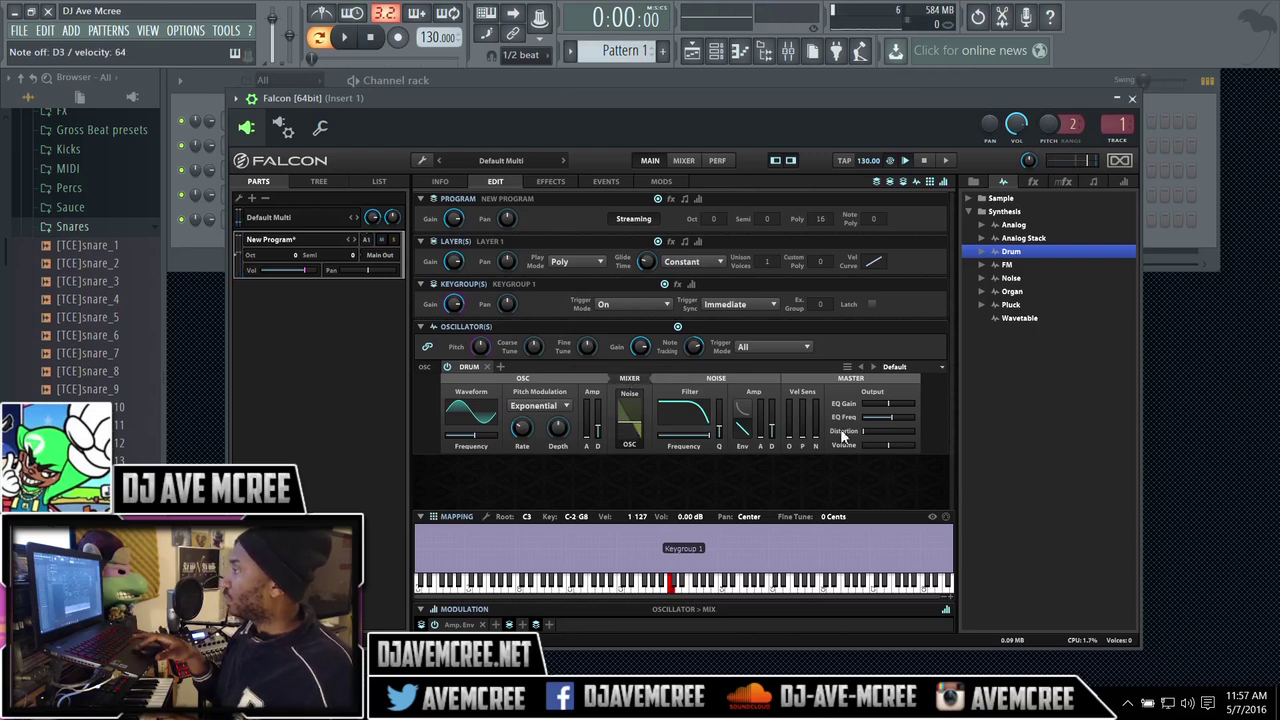
mouse_move(865, 433)
mouse_down()
mouse_move(884, 434)
mouse_move(861, 436)
mouse_up()
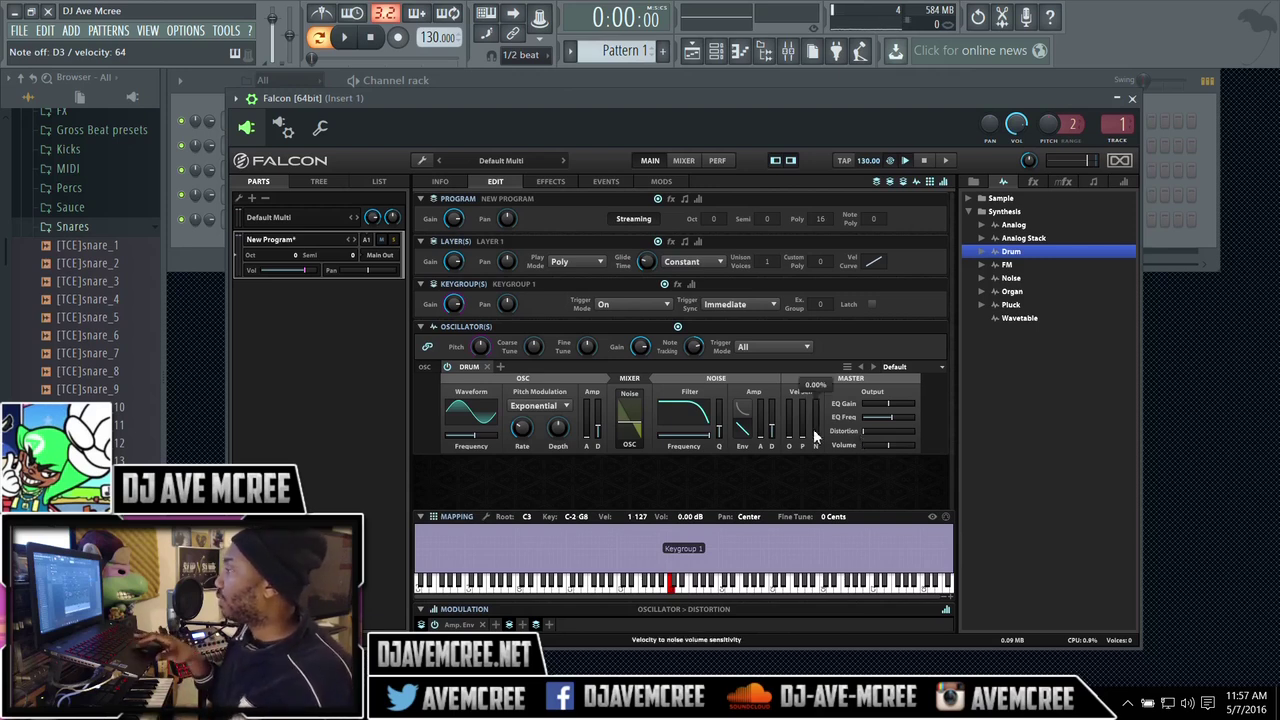
Step: Raise the drum's velocity-to-pitch-modulation sensitivity to its maximum, leaving the noise velocity sensitivity at the minimum
mouse_move(804, 438)
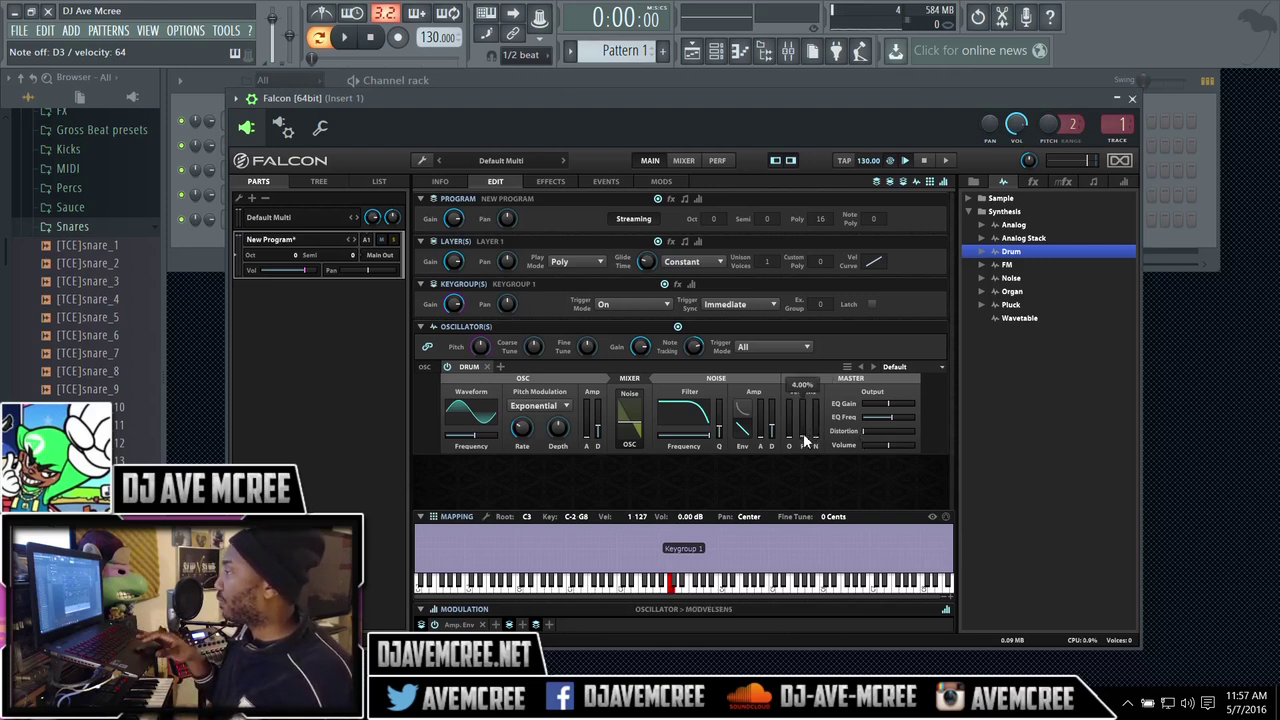
drag(804, 438, 810, 400)
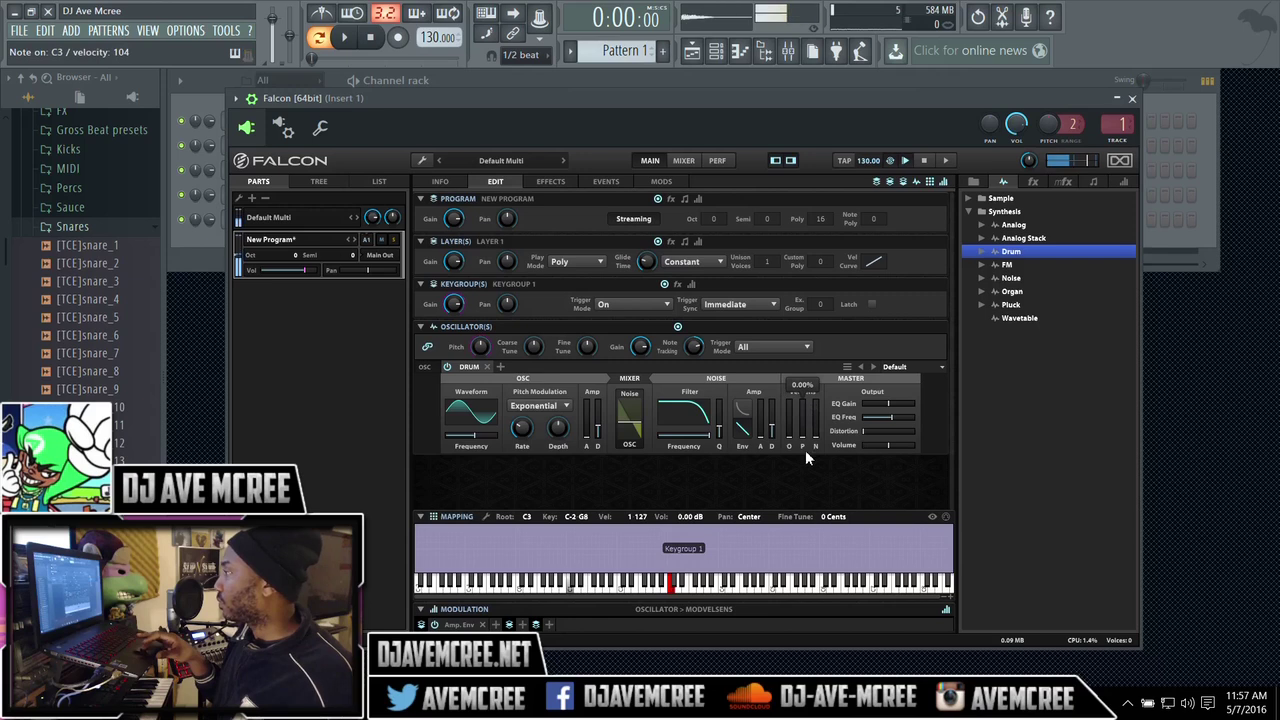
drag(799, 386, 823, 466)
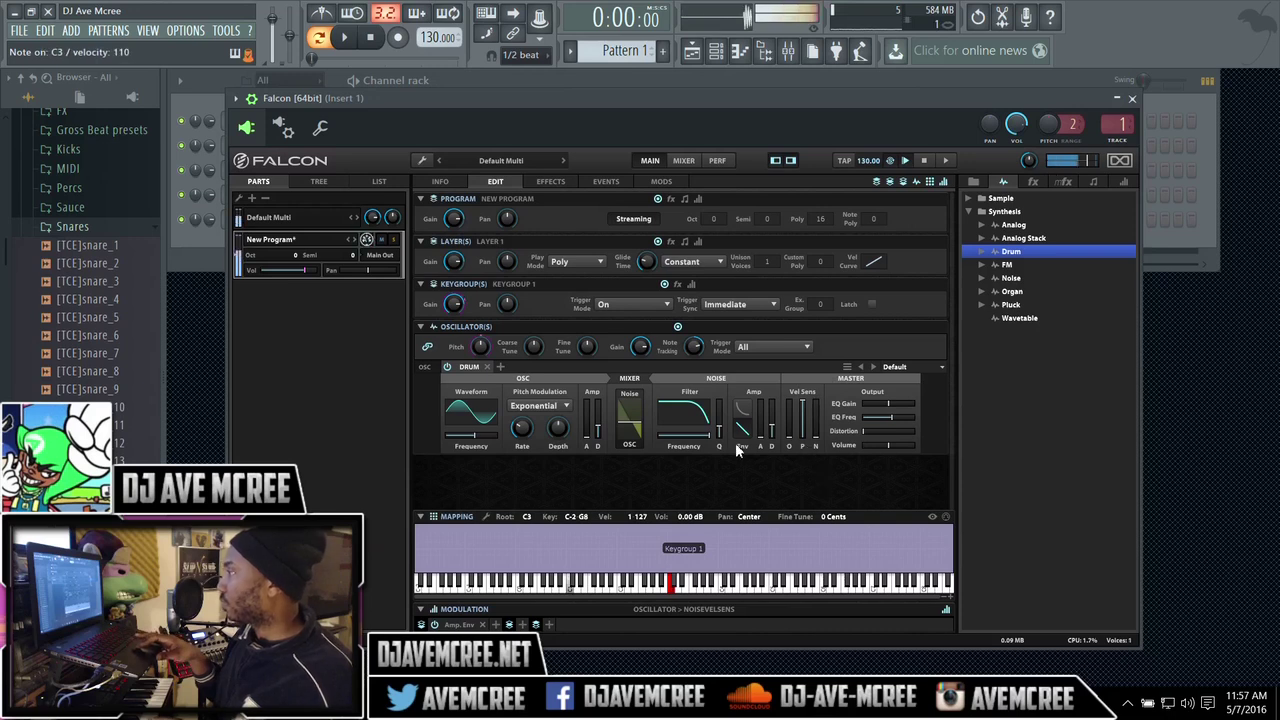
Step: Vary the drum's pitch modulation depth and rate, keeping the Exponential modulation type and the linear noise amp envelope
mouse_move(632, 428)
mouse_move(566, 430)
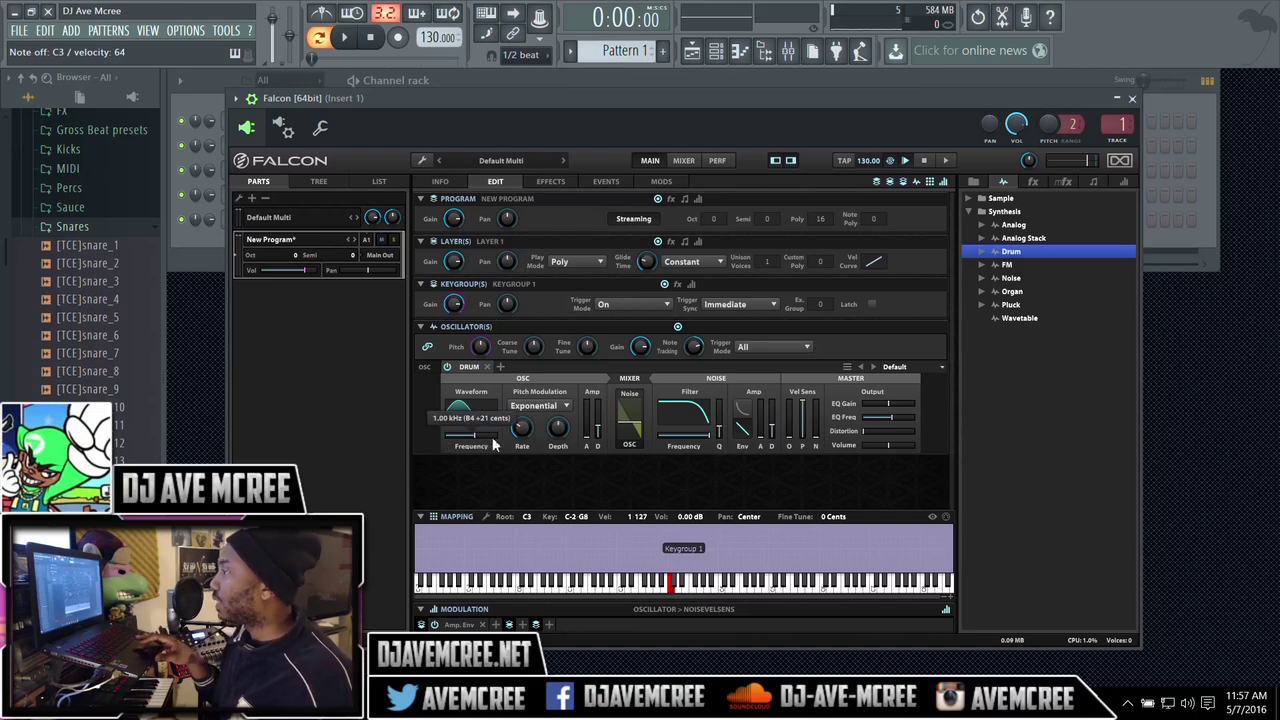
click(558, 430)
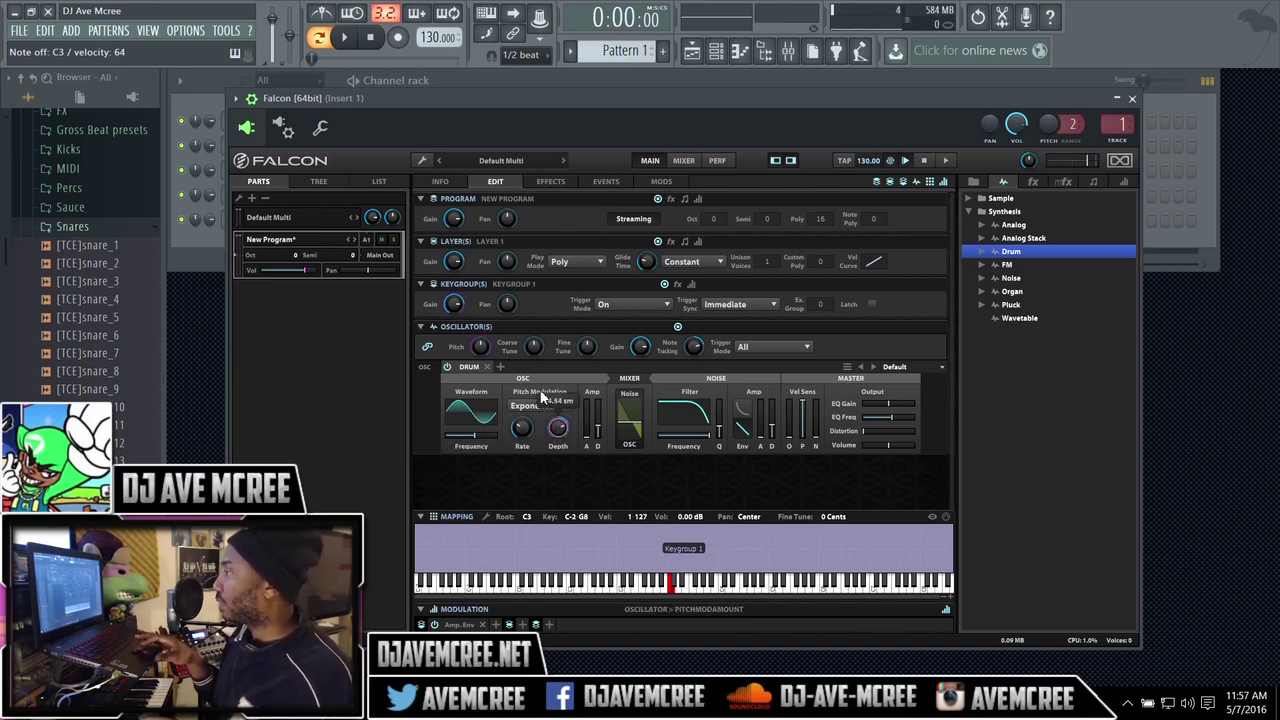
drag(543, 398, 537, 409)
drag(551, 455, 503, 455)
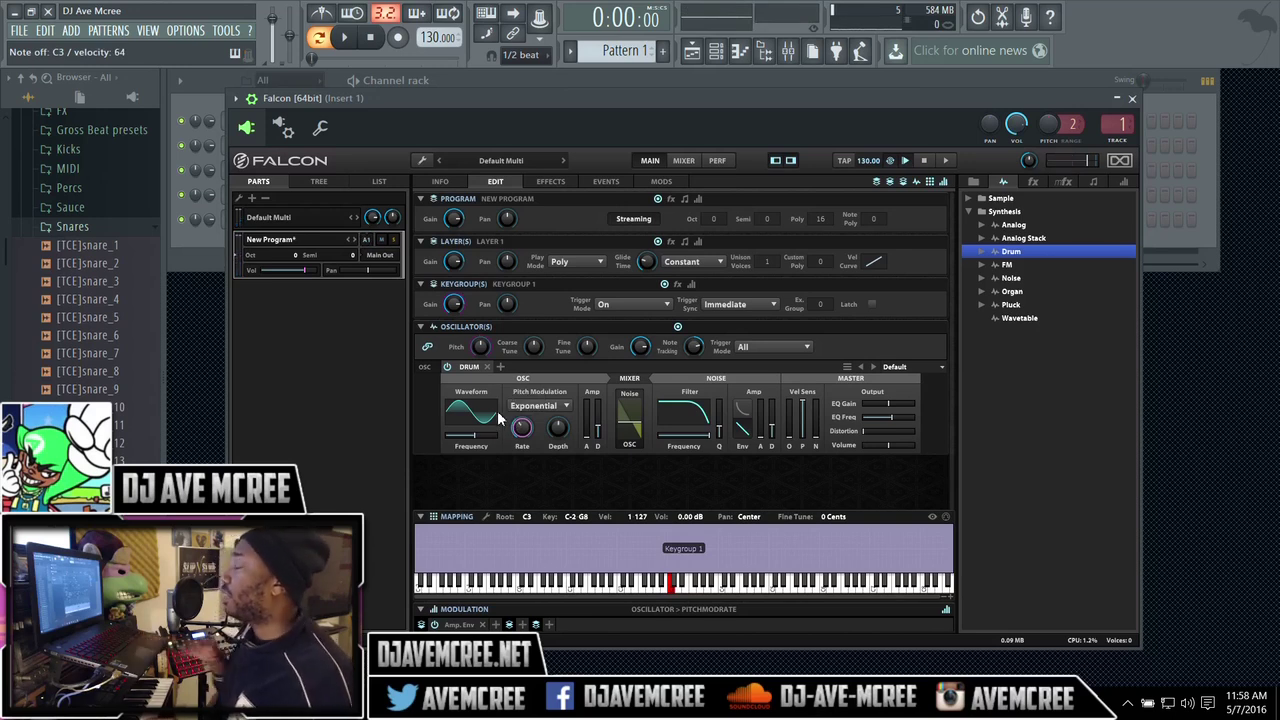
click(741, 432)
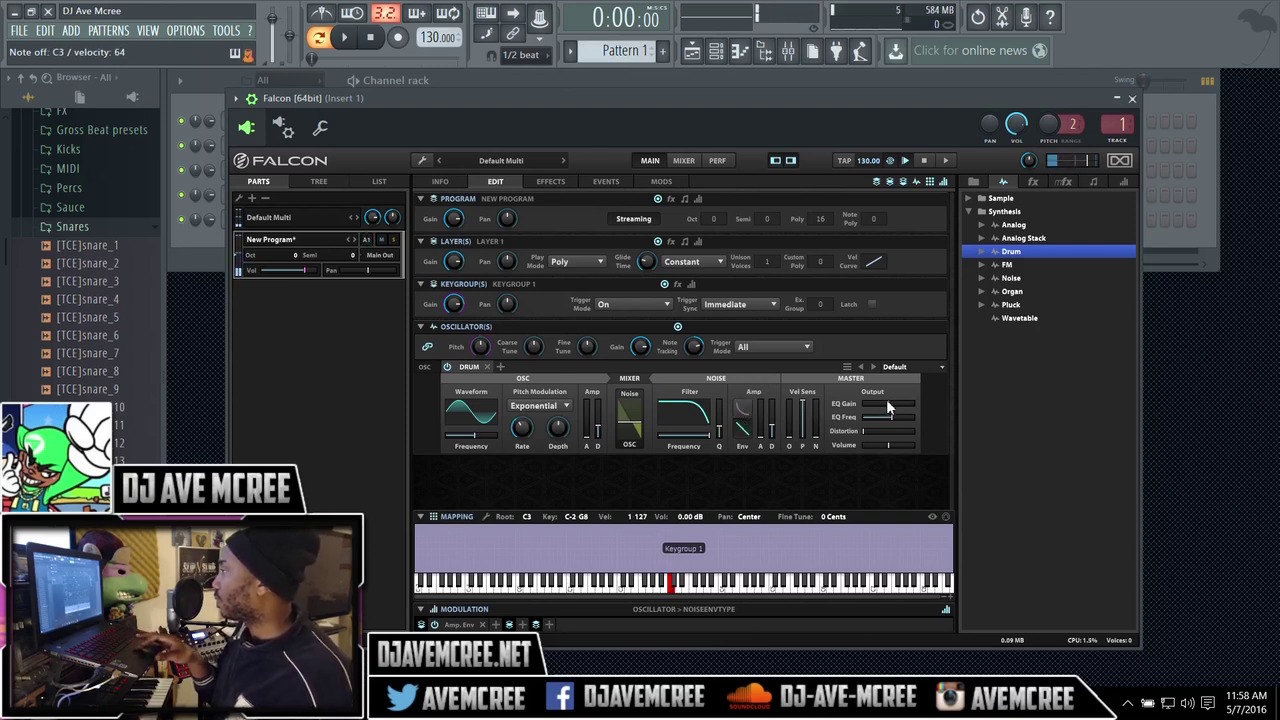
Step: Set the drum's master EQ gain to about -4.57 dB and its EQ frequency to about 158.9 Hz
drag(885, 408, 918, 408)
drag(901, 408, 886, 408)
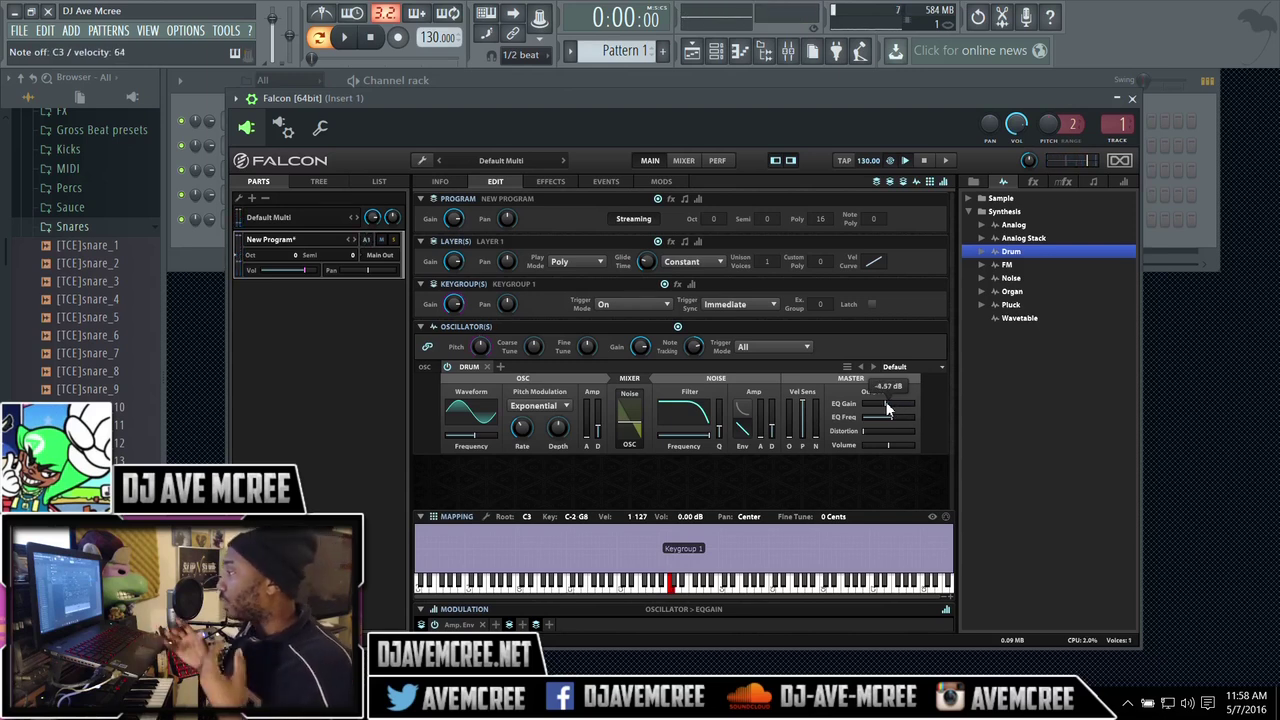
mouse_move(891, 423)
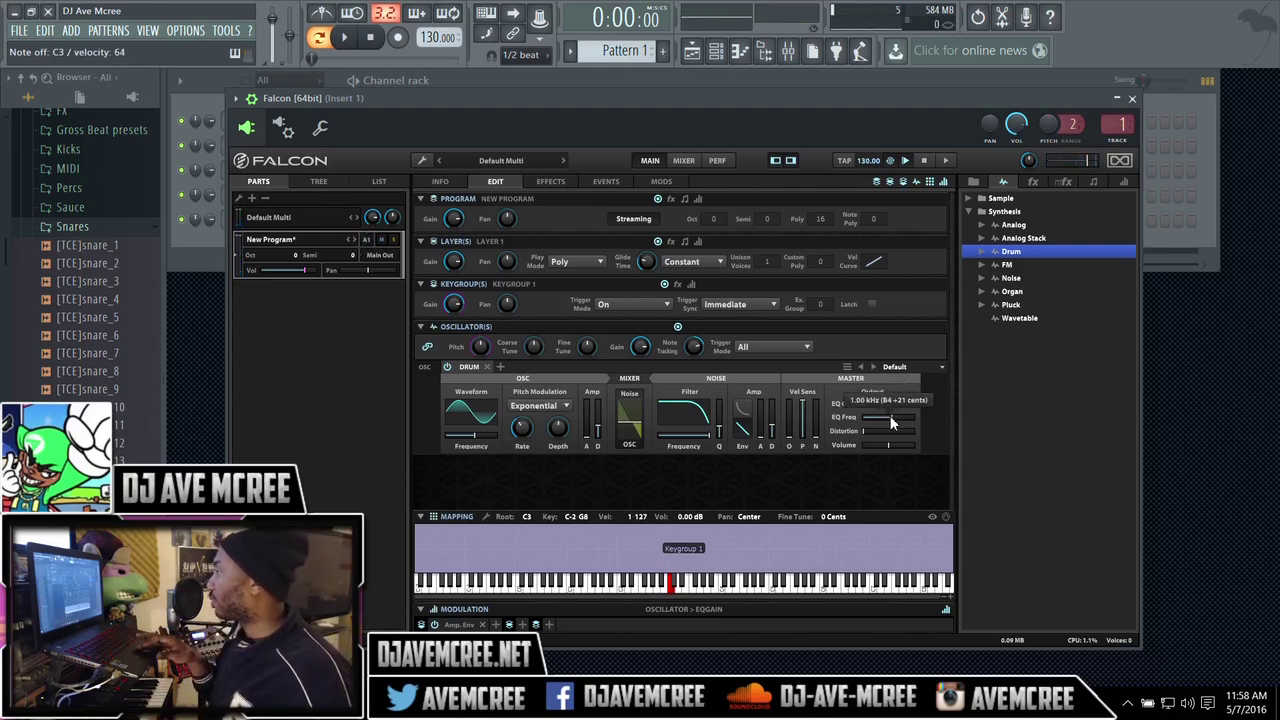
mouse_move(891, 421)
mouse_down()
mouse_move(868, 421)
mouse_move(923, 421)
mouse_move(879, 422)
mouse_up()
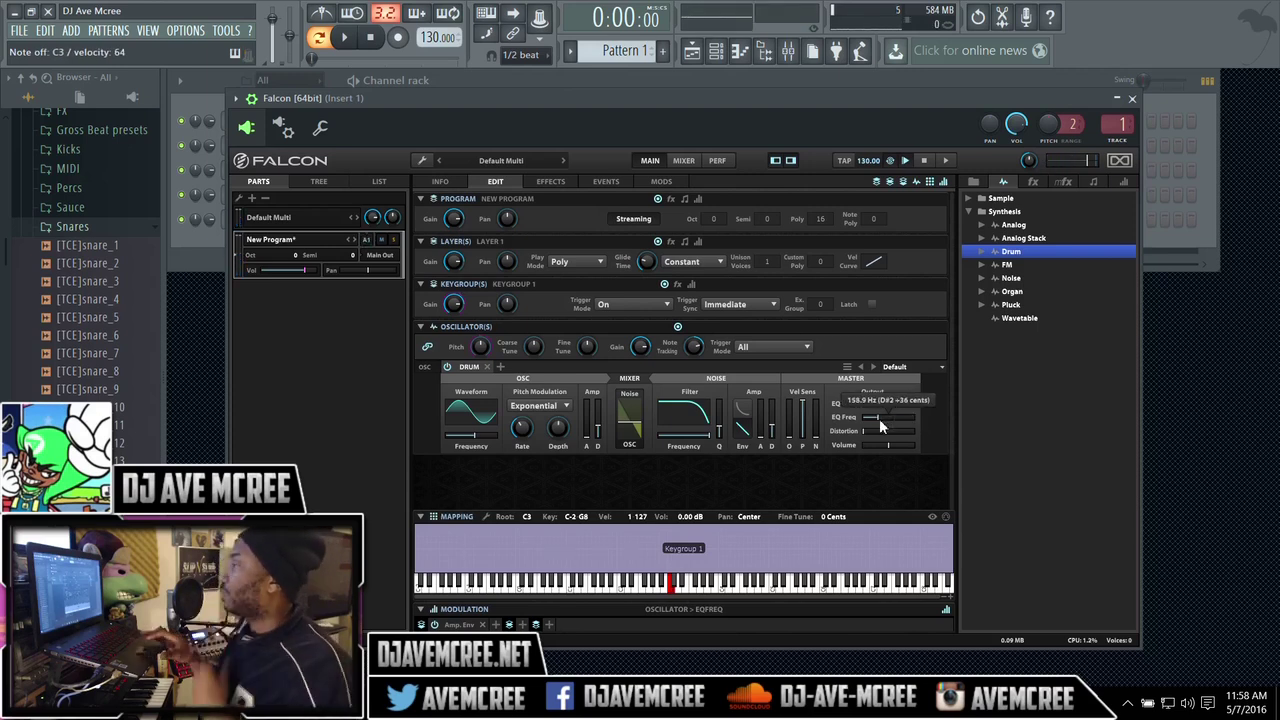
Step: Replace the program's 8 Band EQ effect with a SparkVerb reverb using the Final Countdown preset from the Shimmer category
click(546, 182)
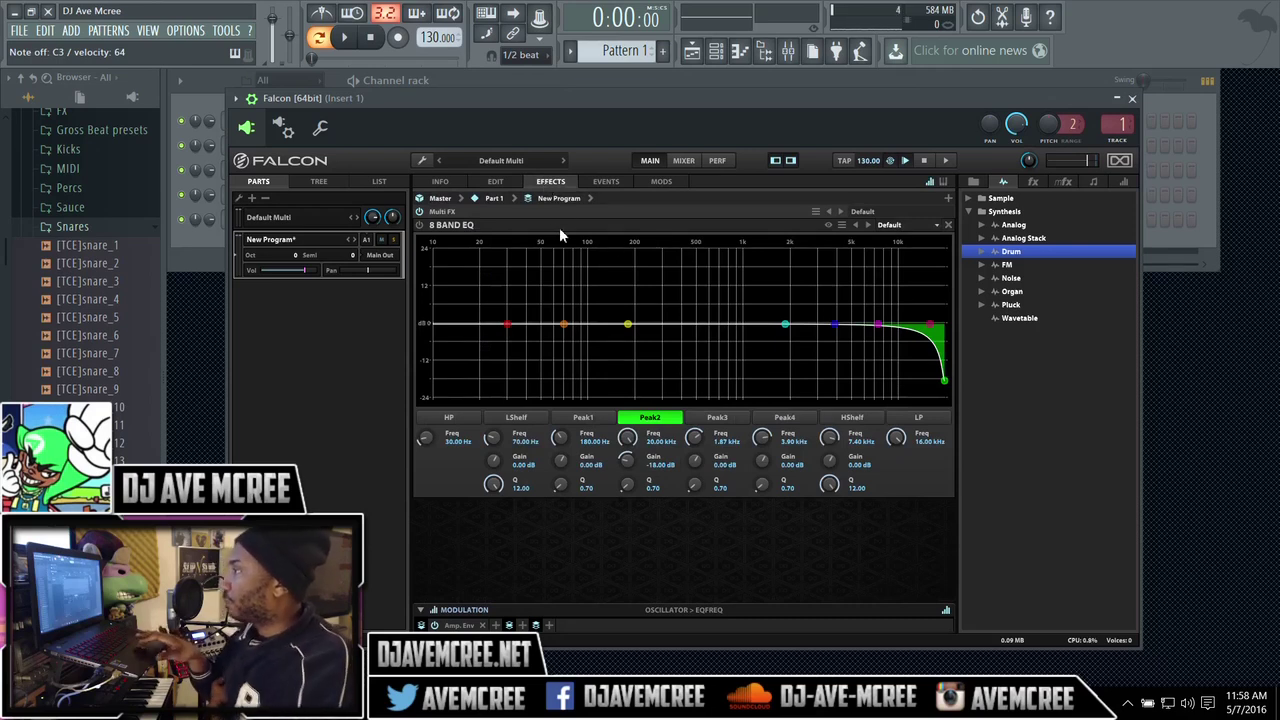
click(948, 224)
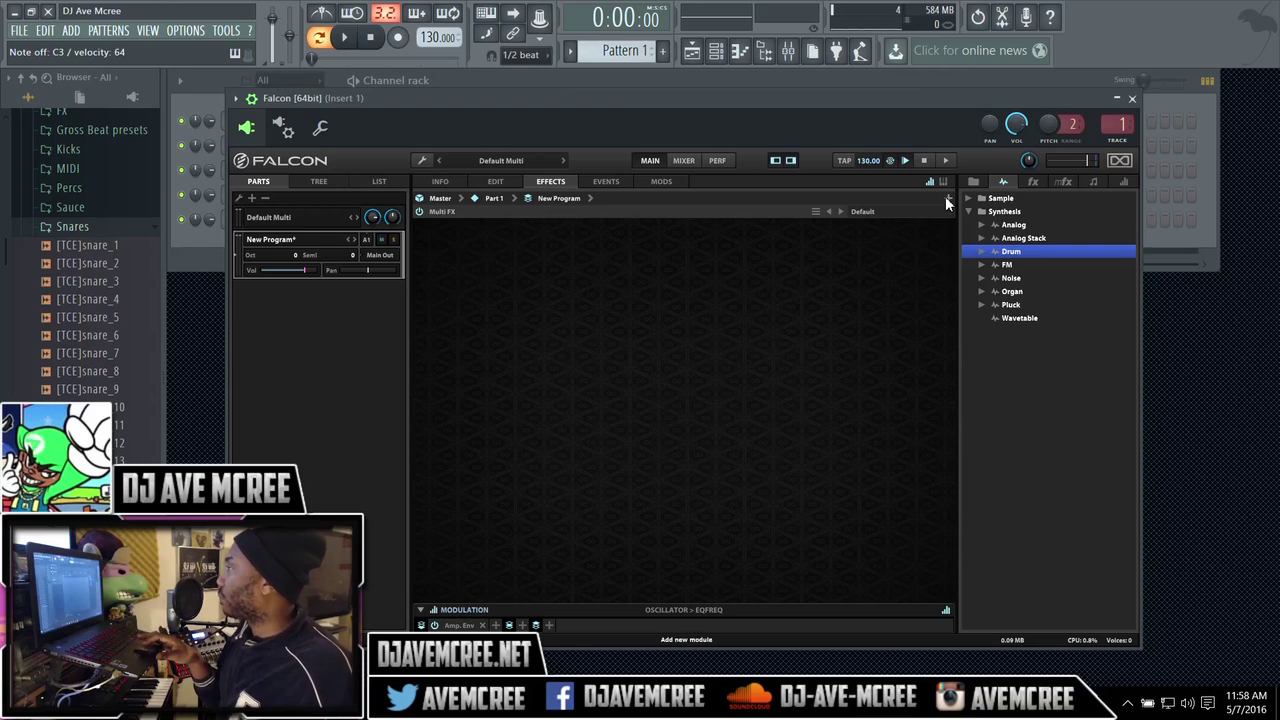
click(947, 199)
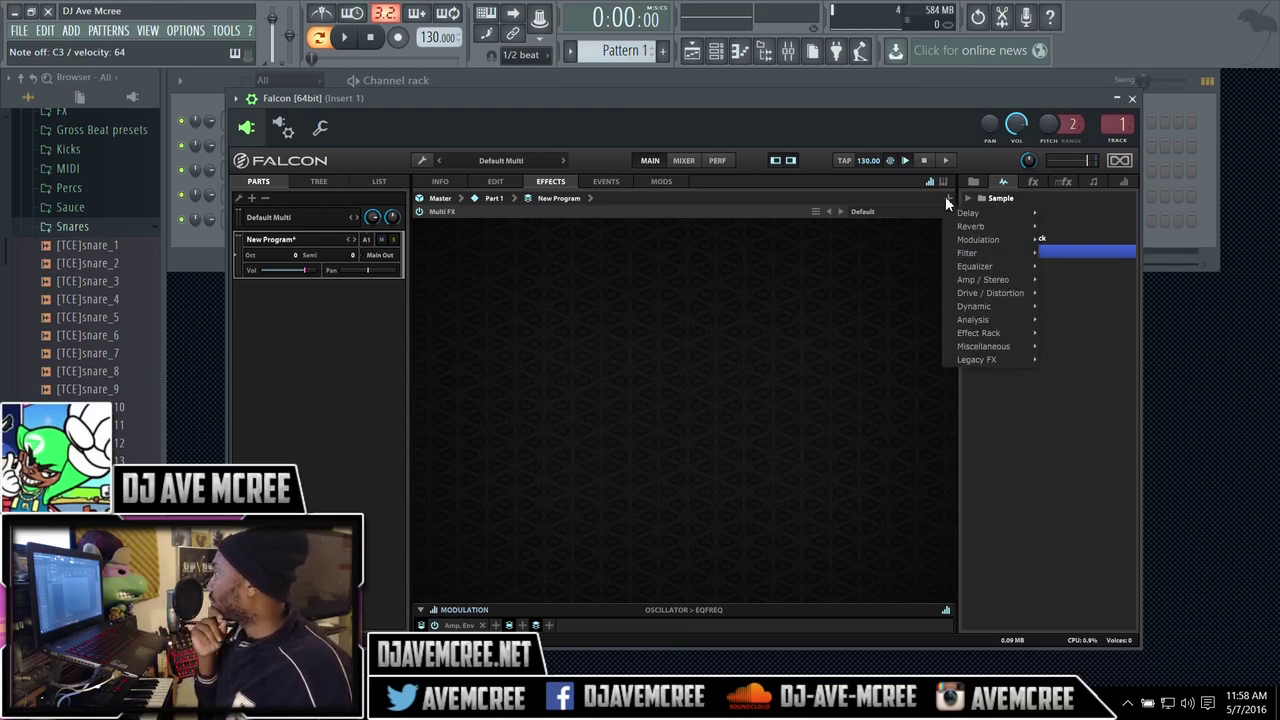
mouse_move(985, 228)
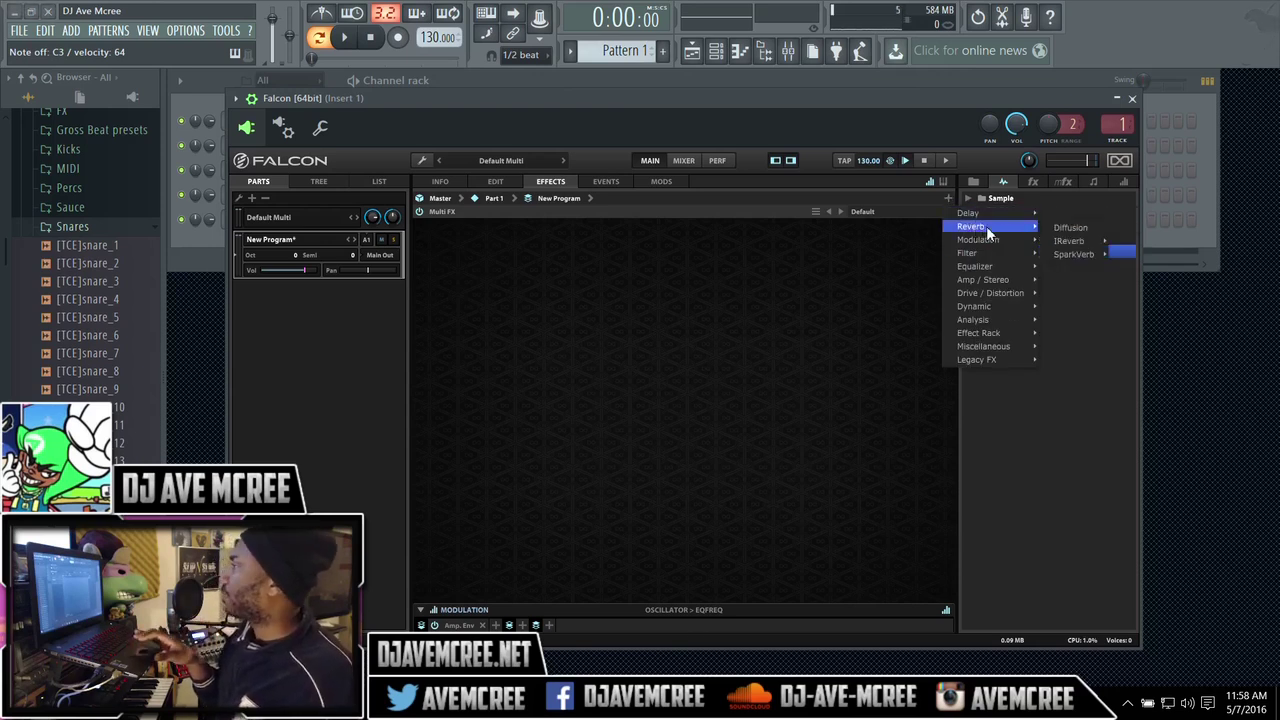
mouse_move(1085, 258)
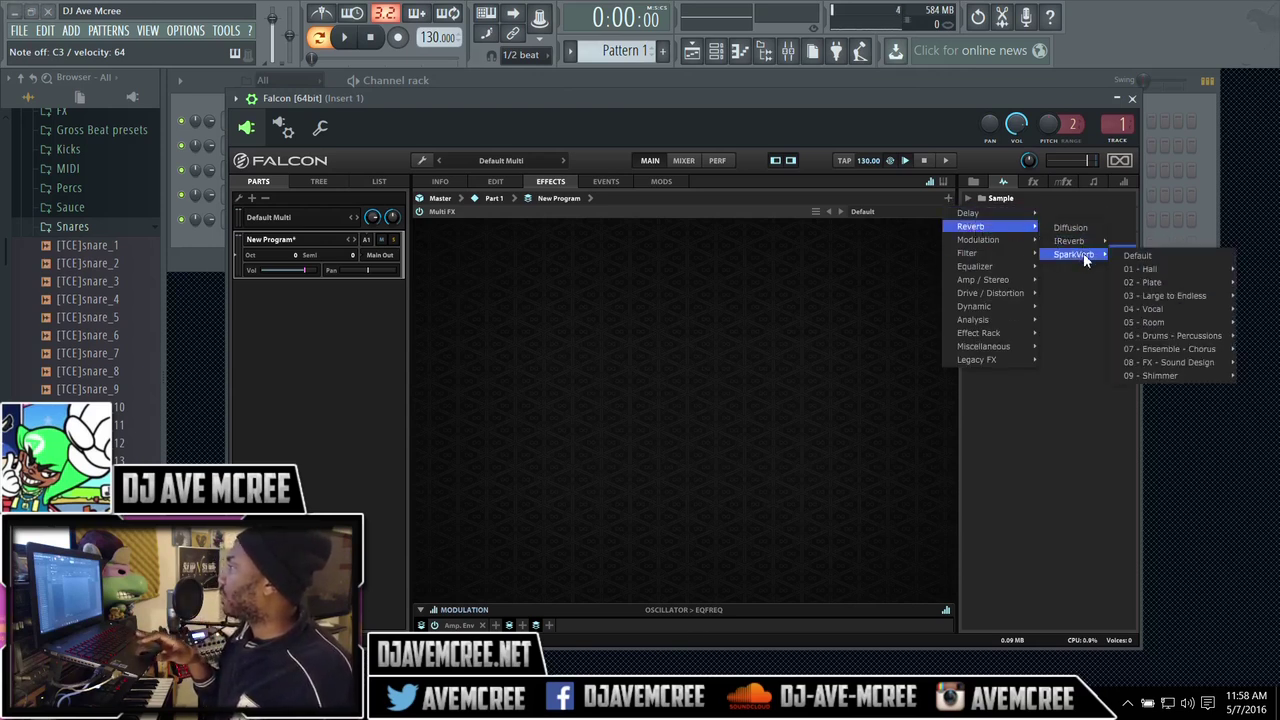
mouse_move(1178, 375)
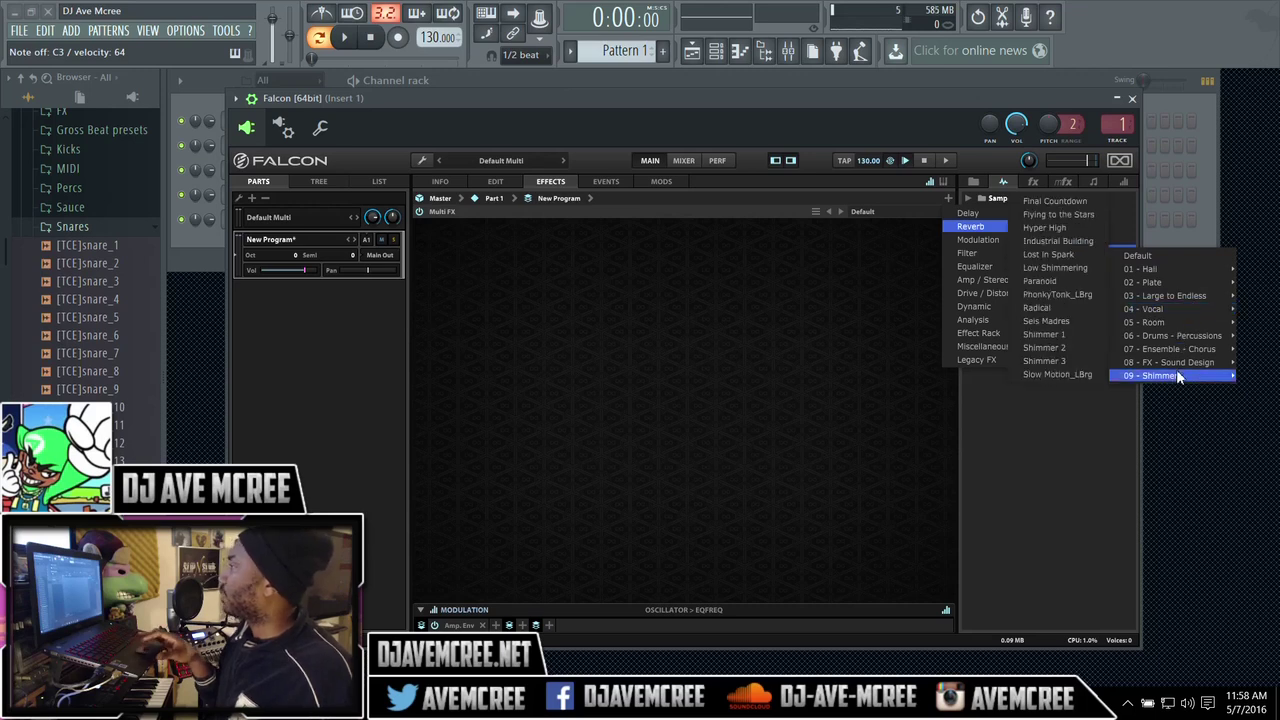
click(1052, 201)
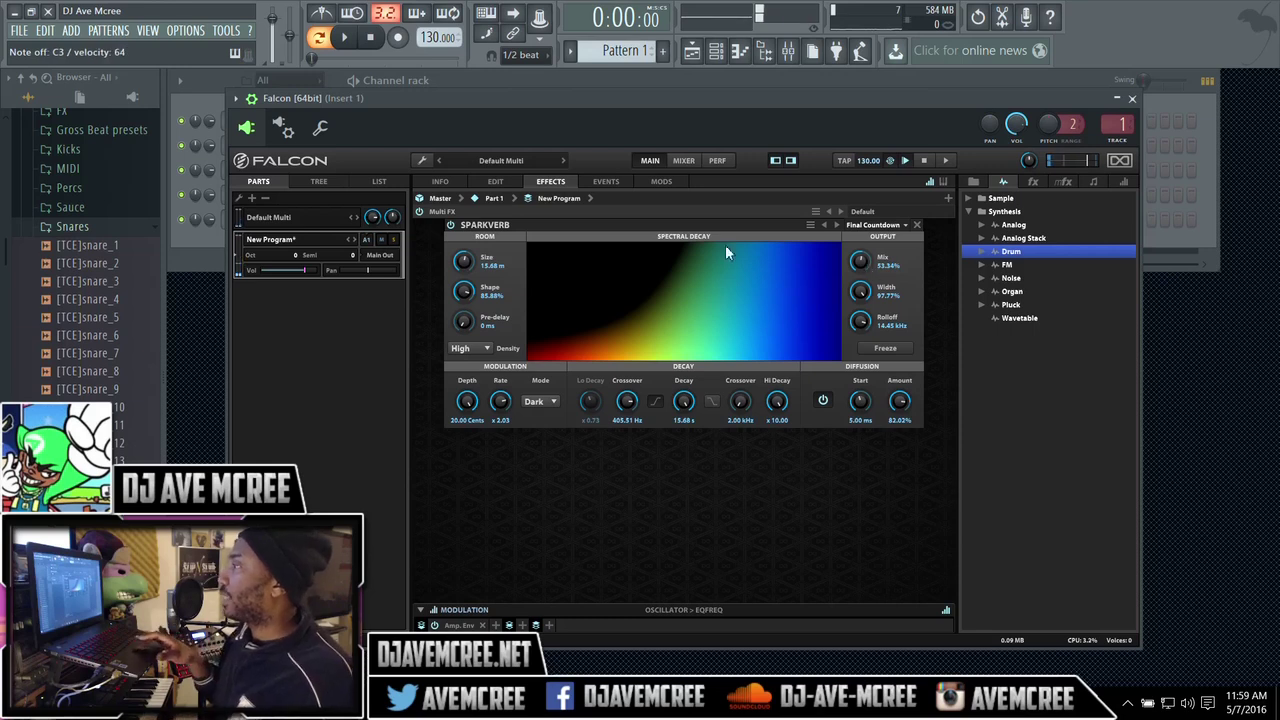
Step: Raise the drum oscillator's master output volume
click(496, 181)
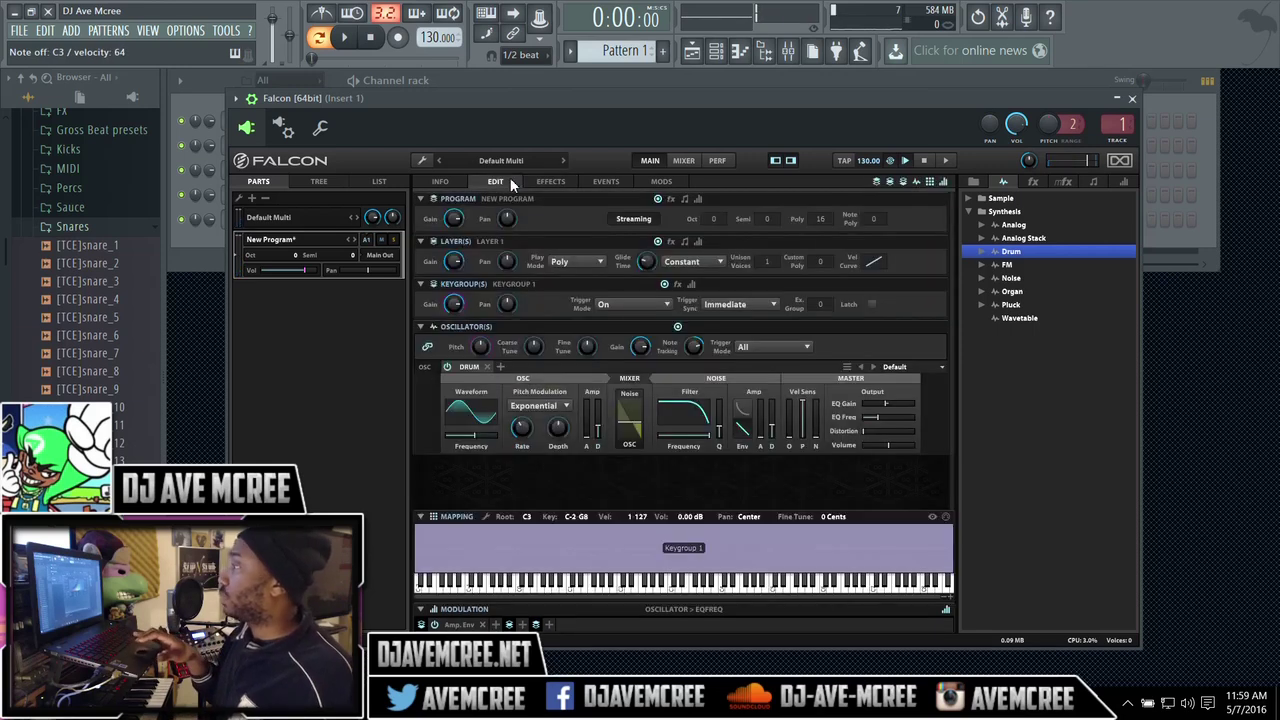
drag(891, 449, 902, 450)
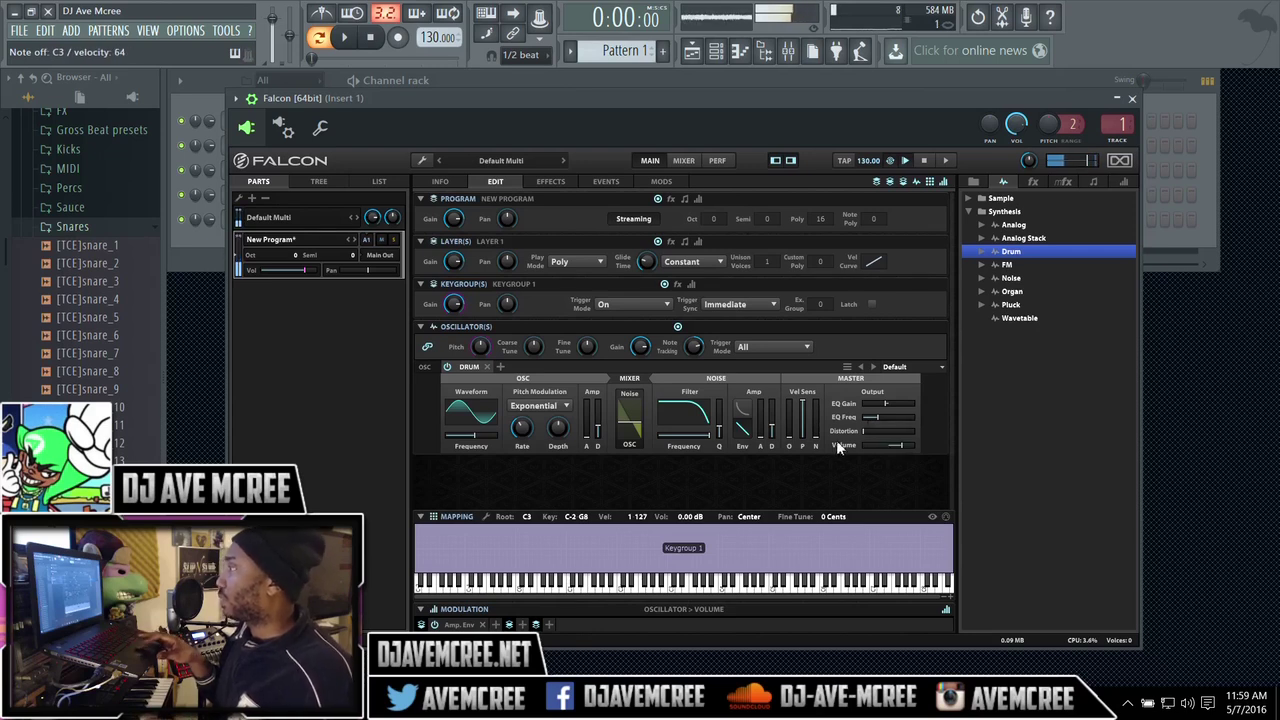
Step: Try a lower SparkVerb mix of about 28.54%, and bring it back up to 46.54%
click(544, 178)
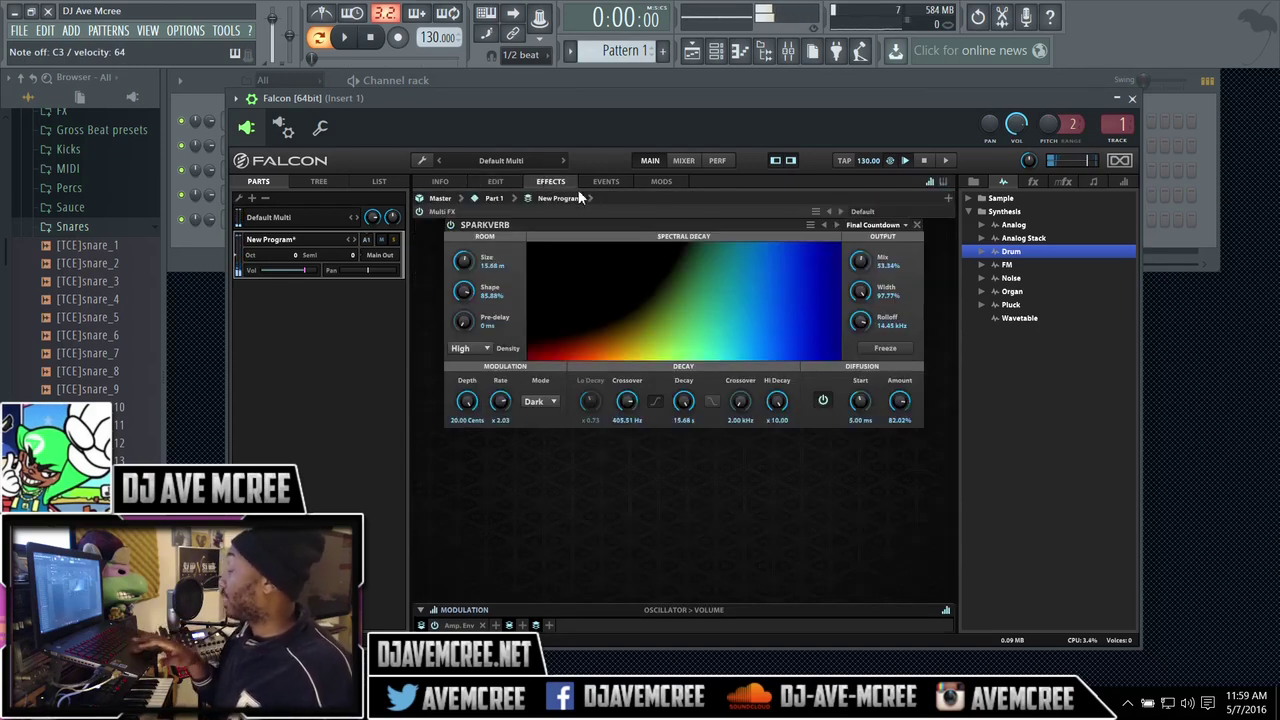
click(860, 262)
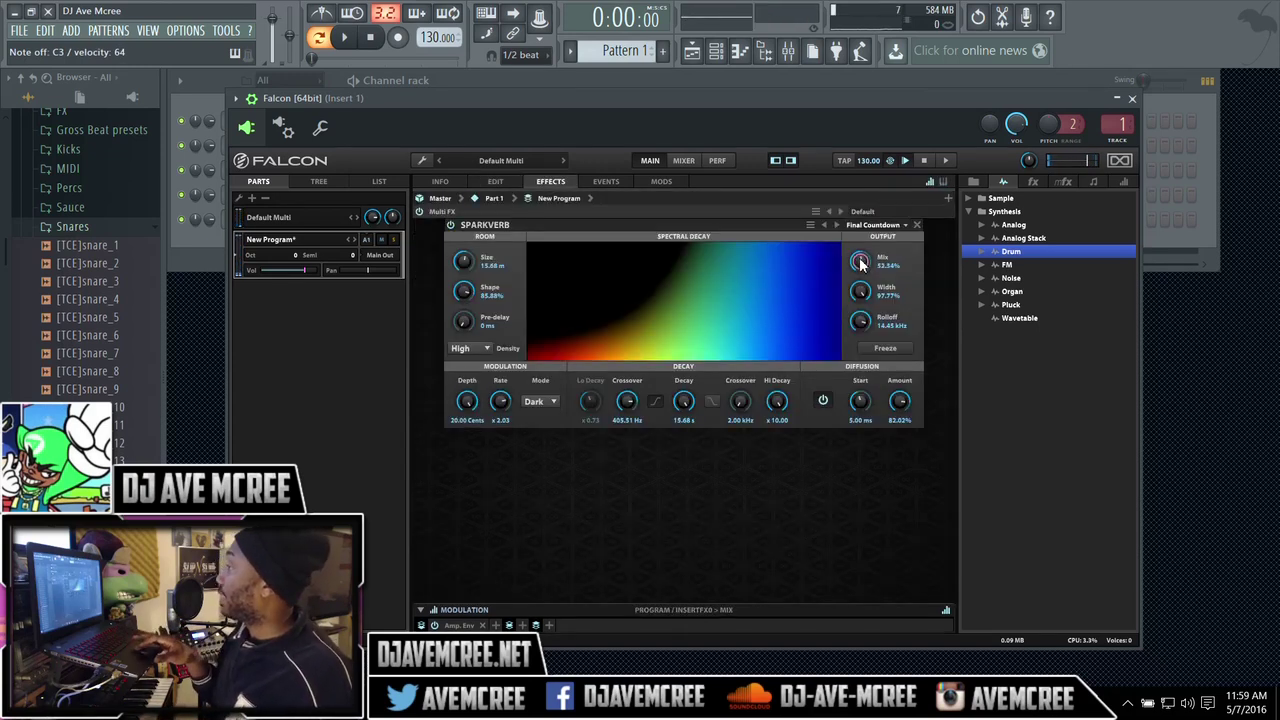
drag(862, 284, 865, 288)
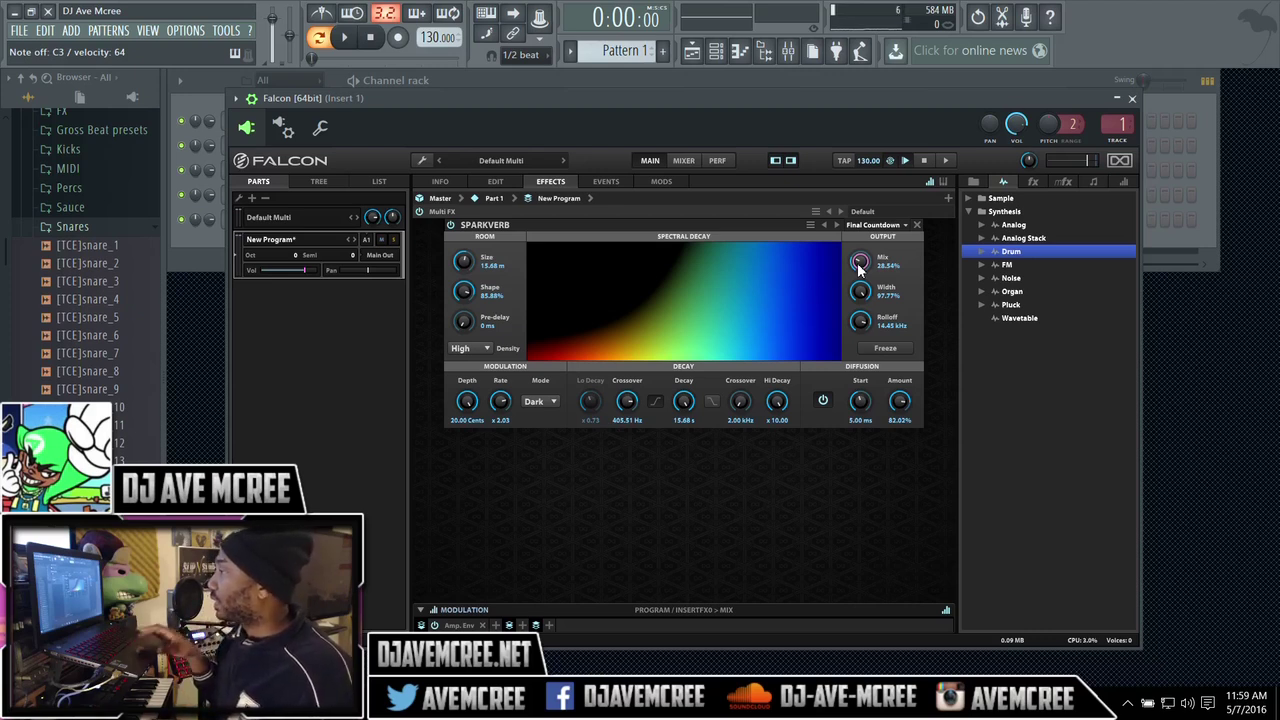
drag(855, 266, 841, 229)
Step: Set the SparkVerb's room size to about 4.98 m and shape to 51.48%, with diffusion amount 33.62% and start 7.63 ms
drag(469, 268, 479, 346)
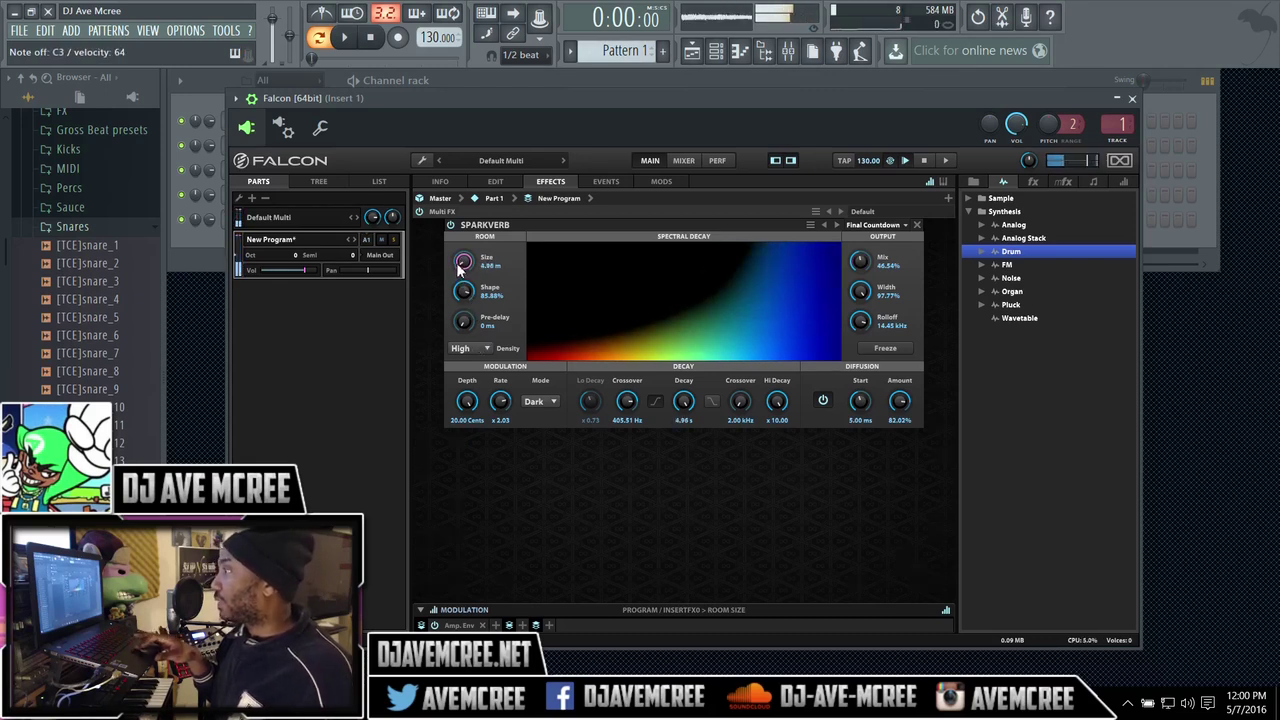
drag(463, 290, 472, 347)
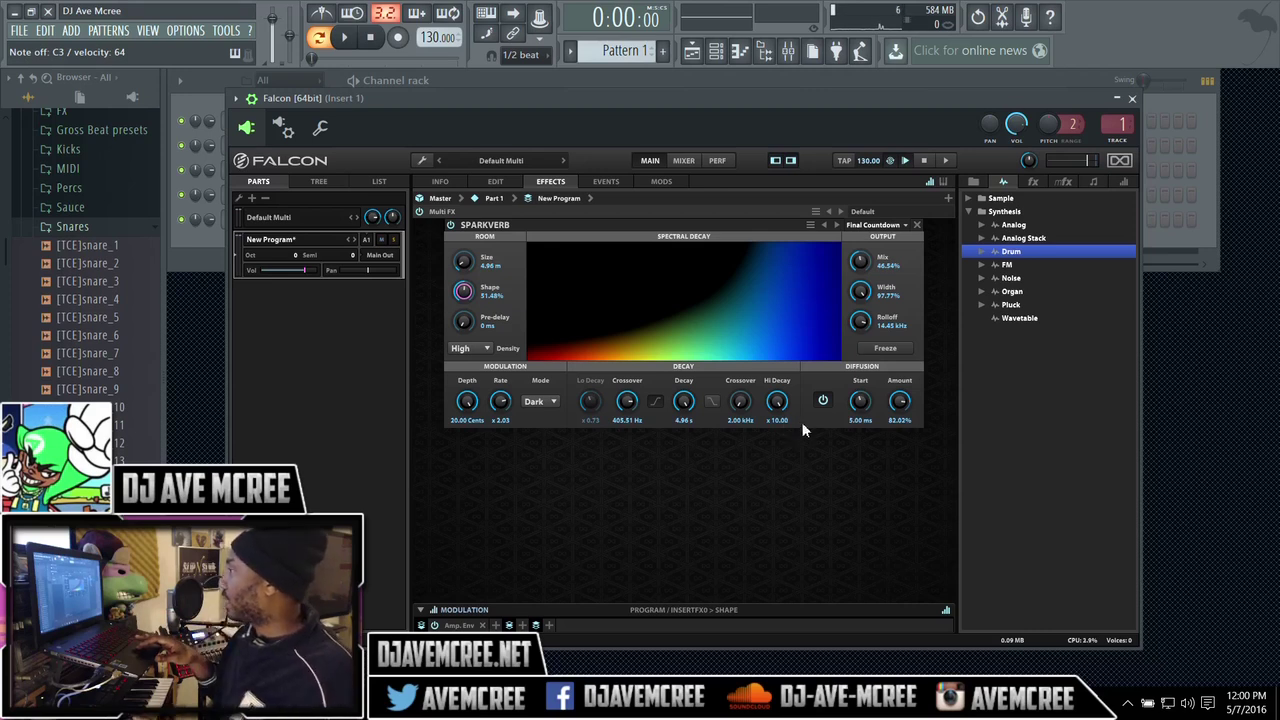
drag(890, 402, 903, 482)
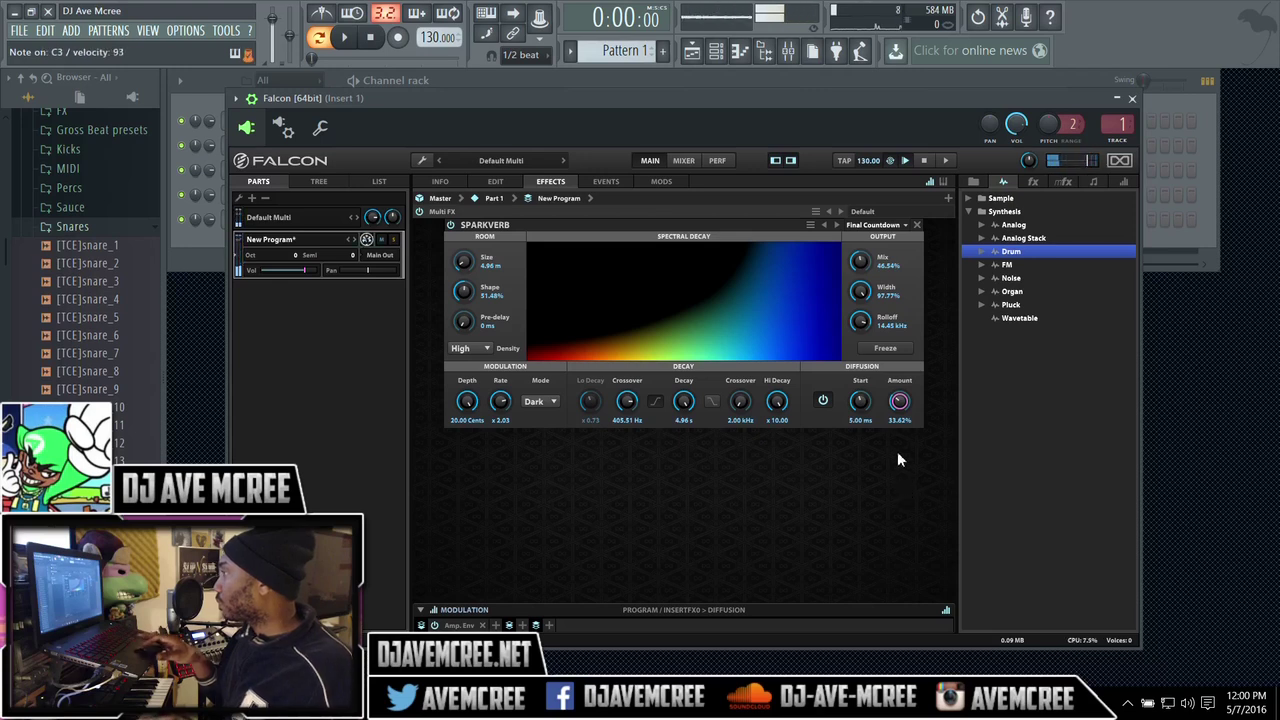
drag(860, 401, 855, 362)
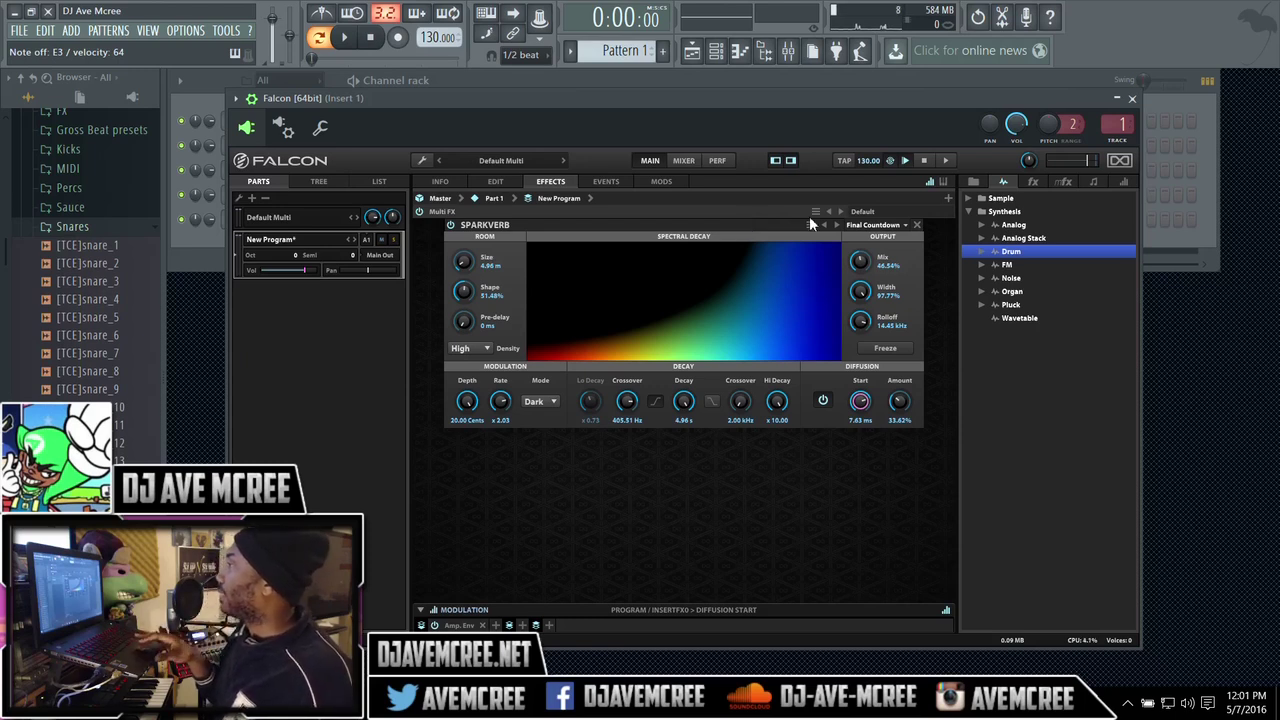
Step: Add an Xpander Filter effect after the SparkVerb in the program's effect chain
click(948, 197)
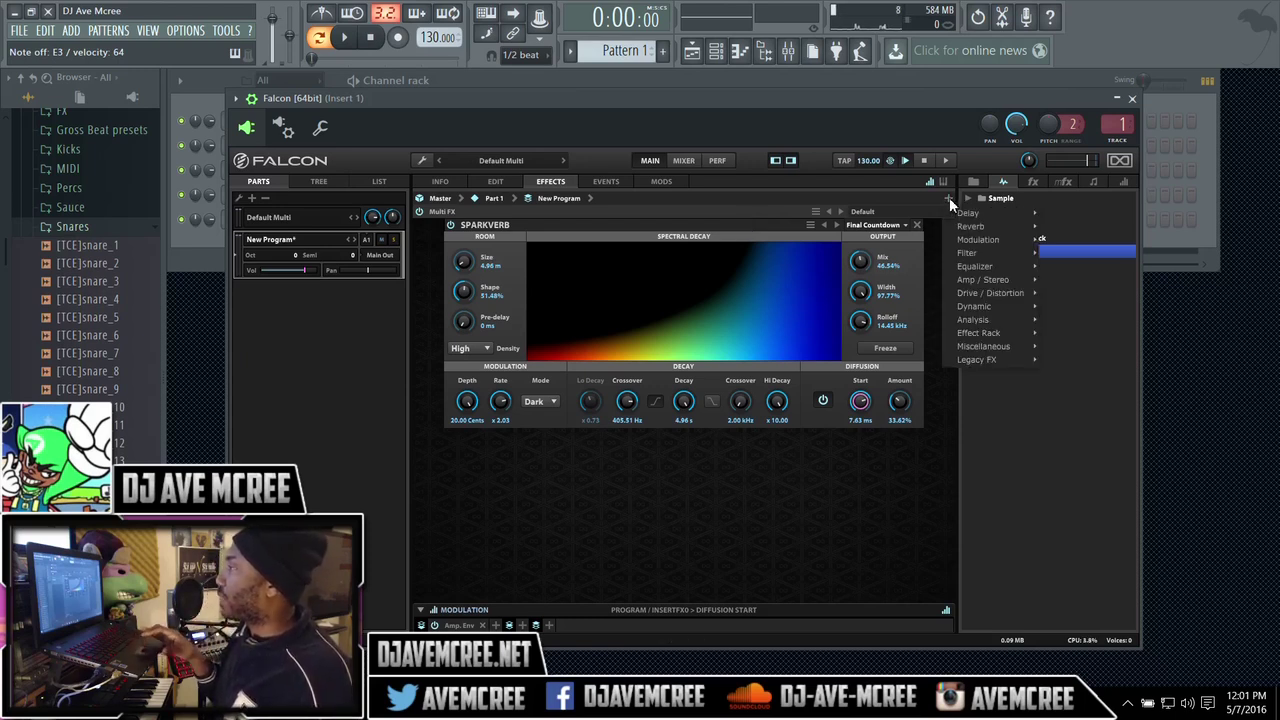
mouse_move(995, 258)
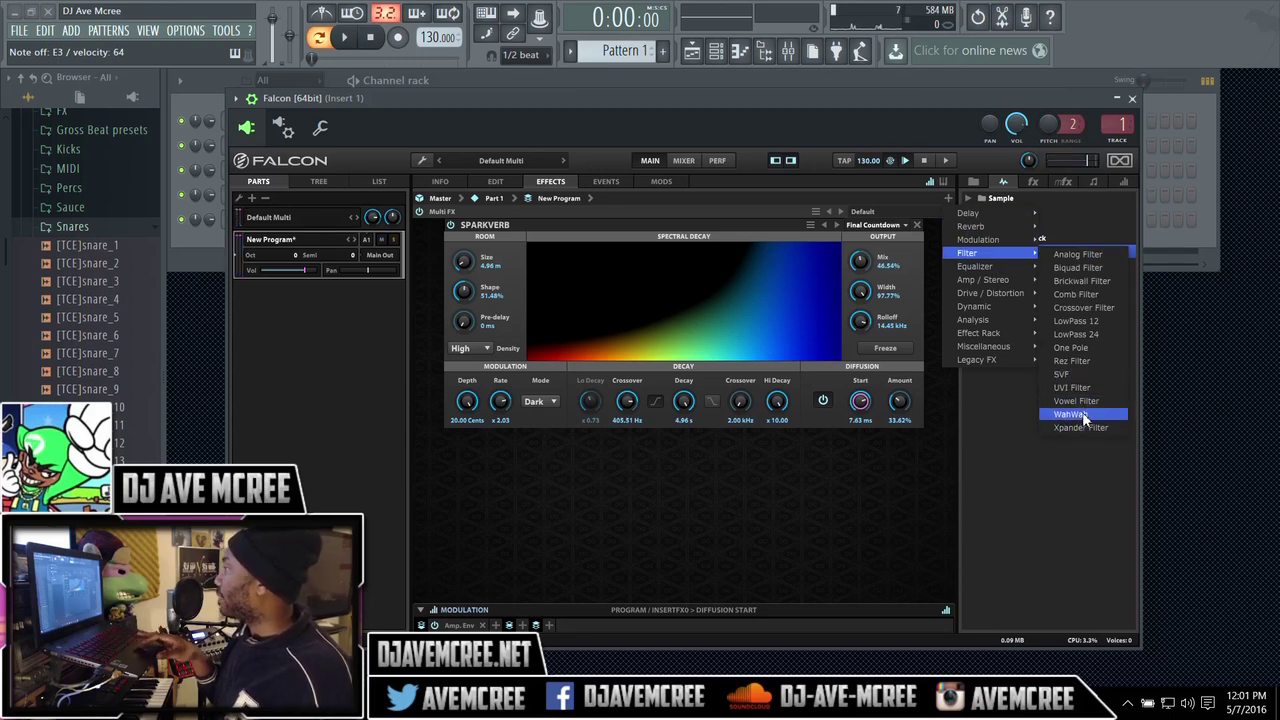
click(1081, 427)
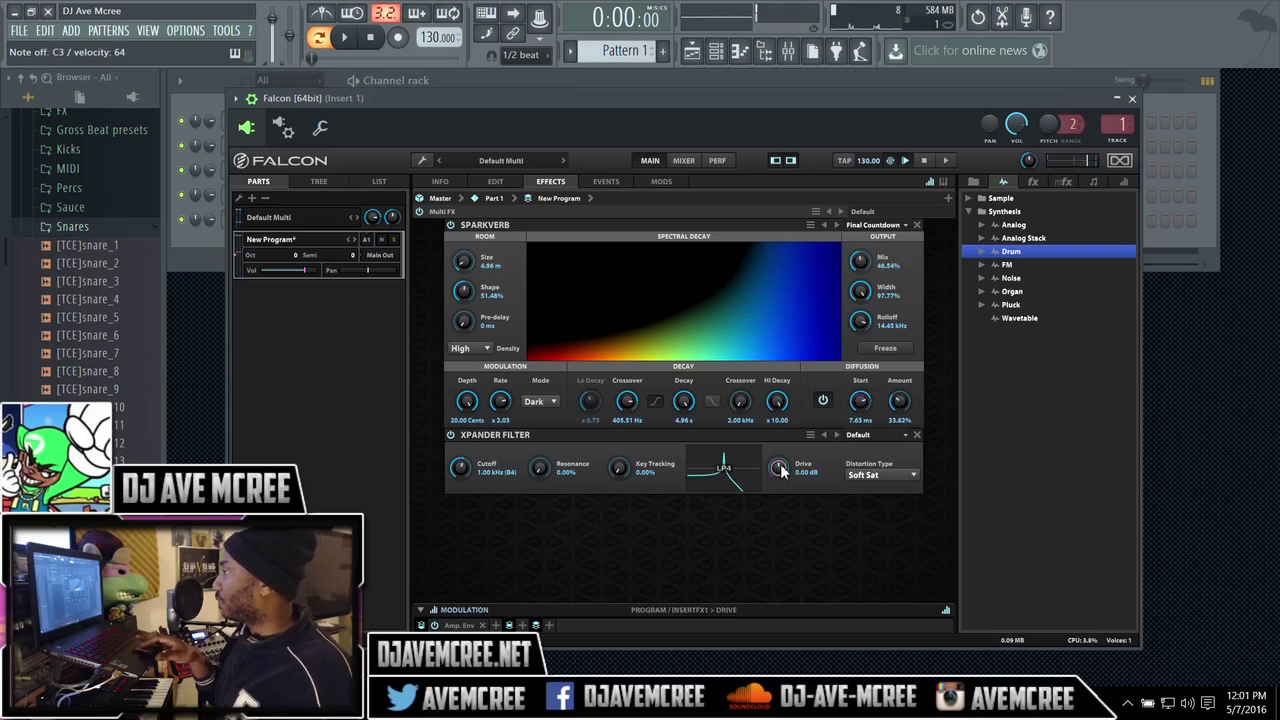
Step: Set the Xpander Filter to the BP4 type with 3.20 dB drive, 2.86 kHz cutoff and 74.40% resonance
drag(766, 415, 789, 523)
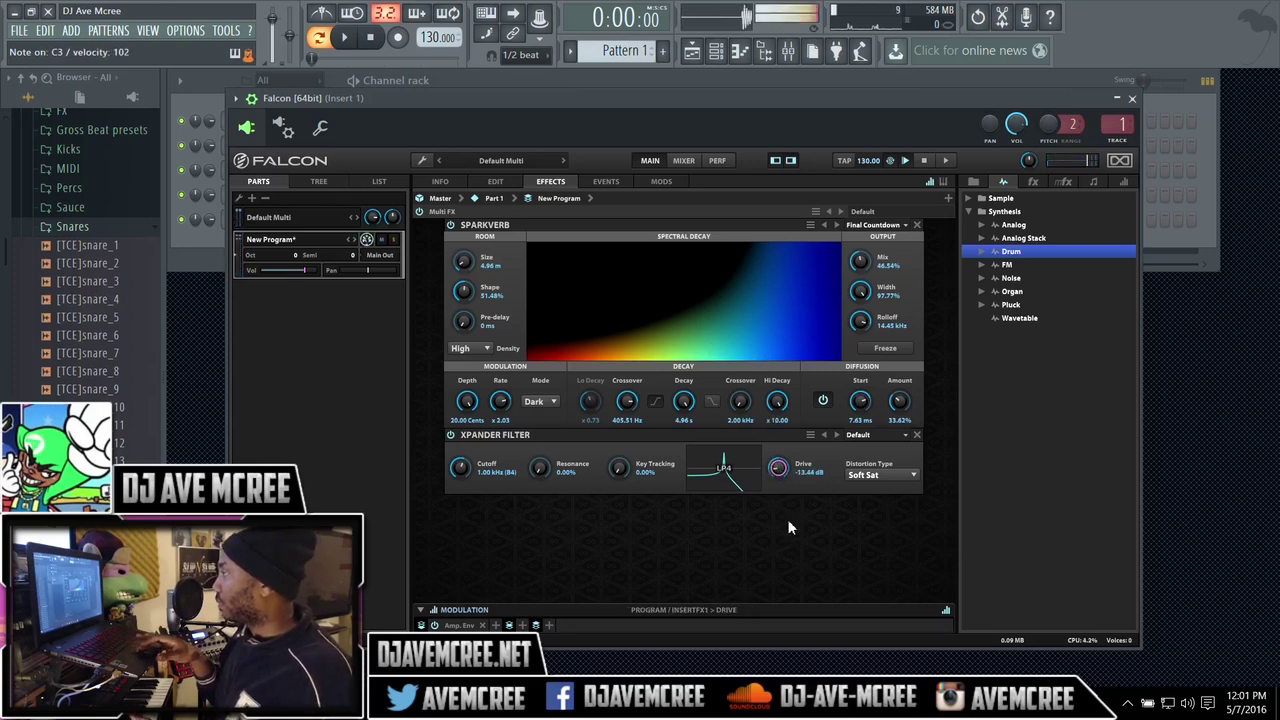
click(722, 469)
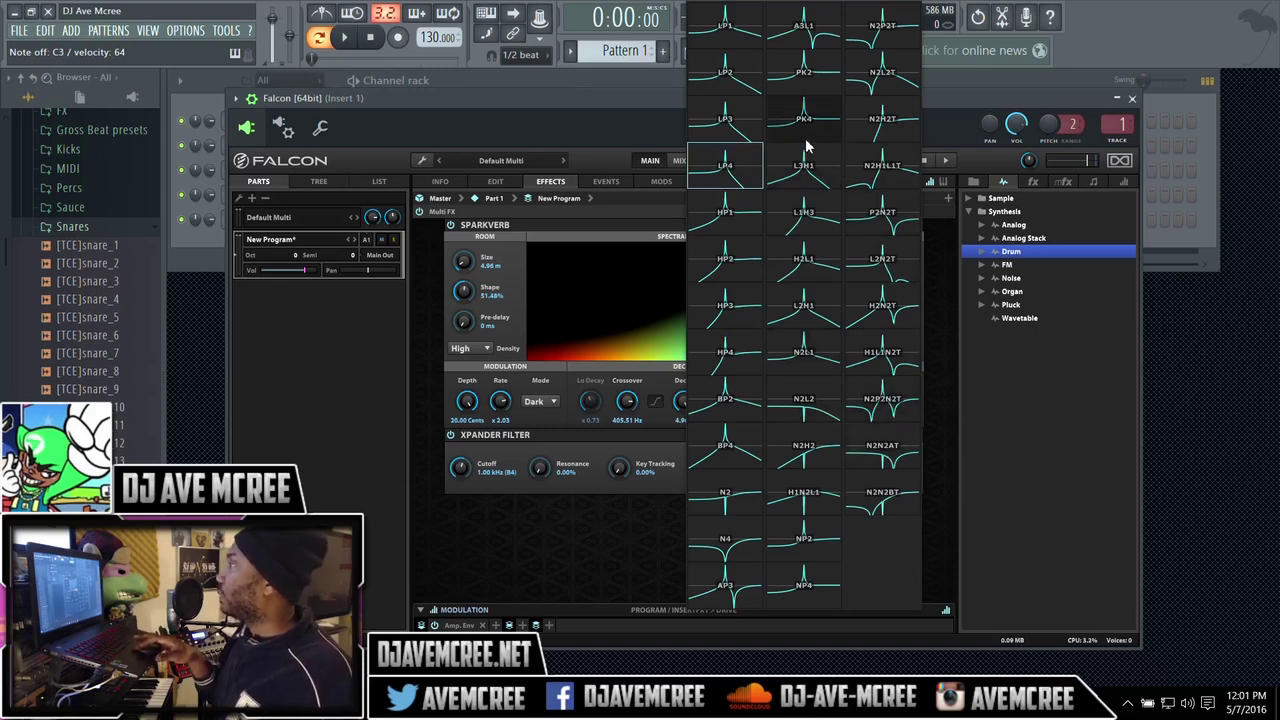
click(743, 456)
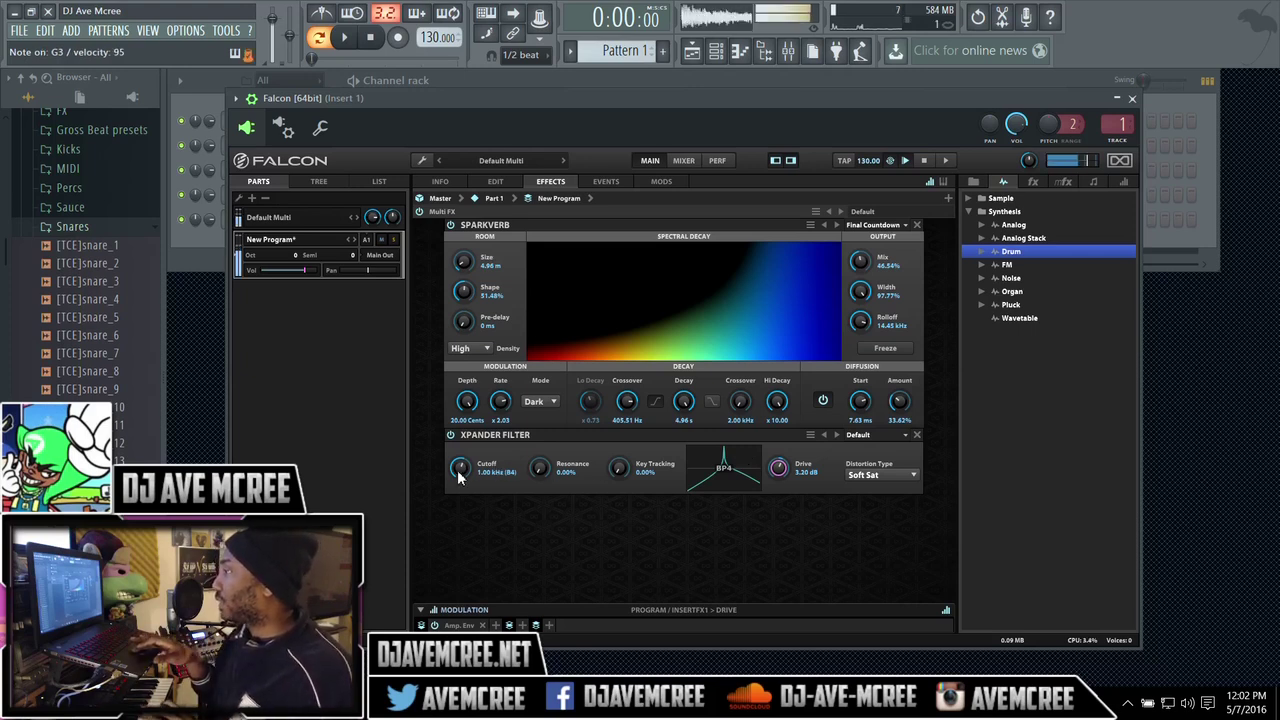
drag(459, 476, 453, 444)
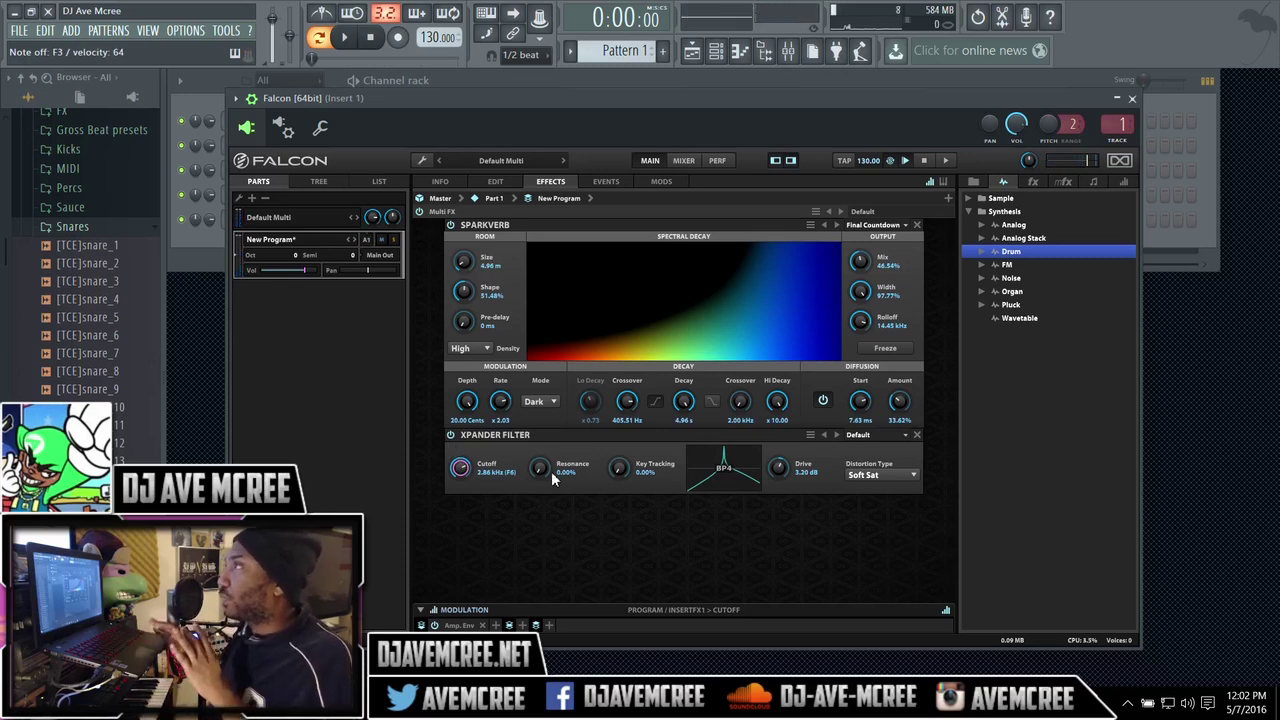
drag(551, 478, 541, 348)
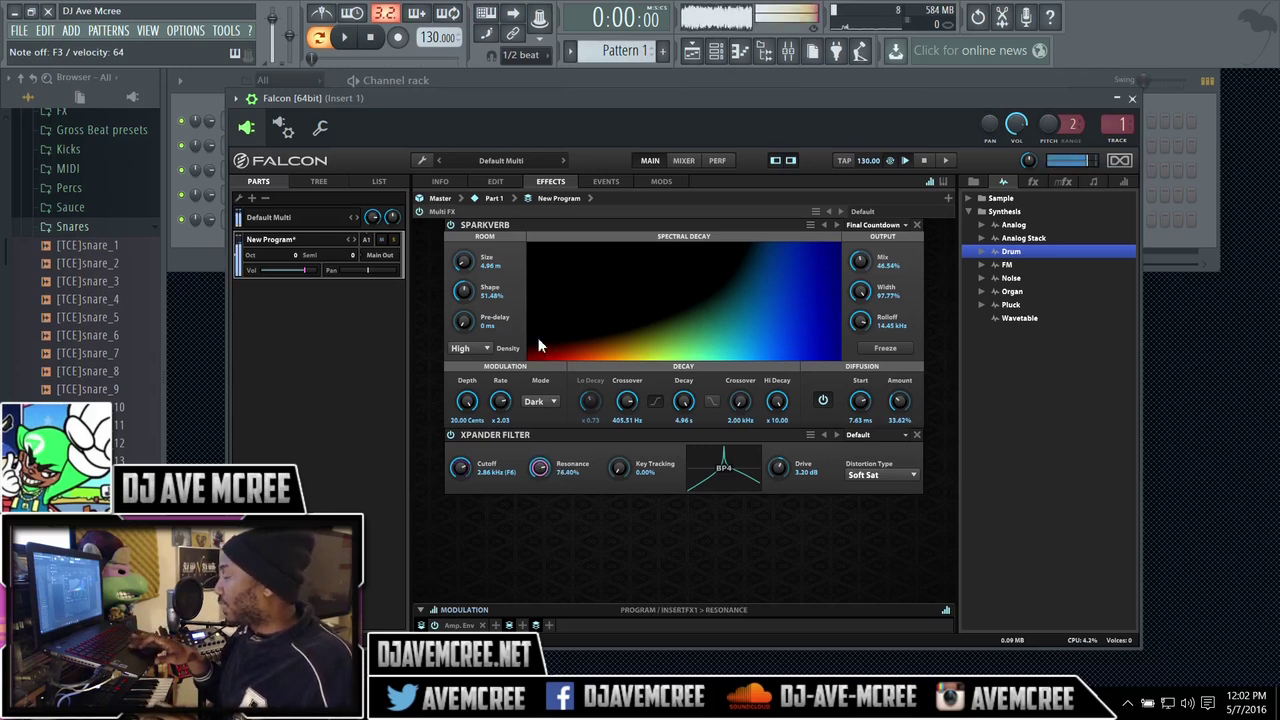
Step: Pull the SparkVerb mix down to 0% to hear the dry sound, and set it to 15.34%
drag(860, 262, 852, 354)
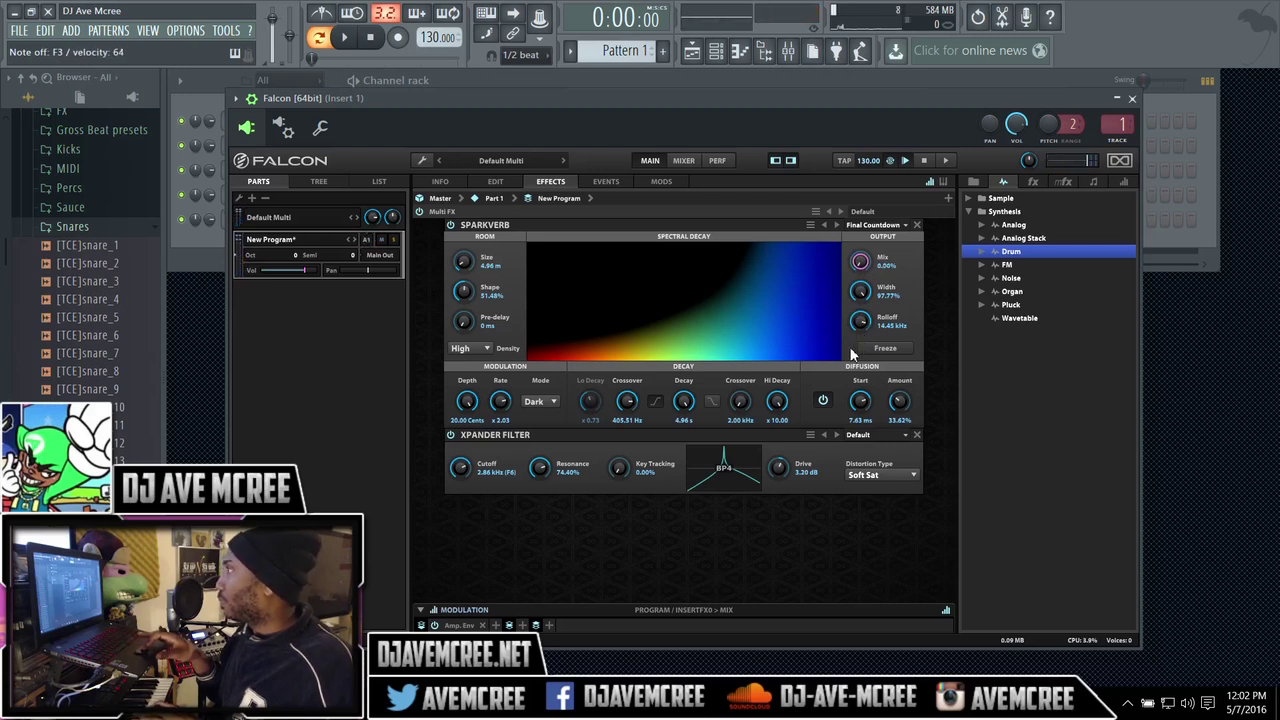
drag(852, 354, 842, 320)
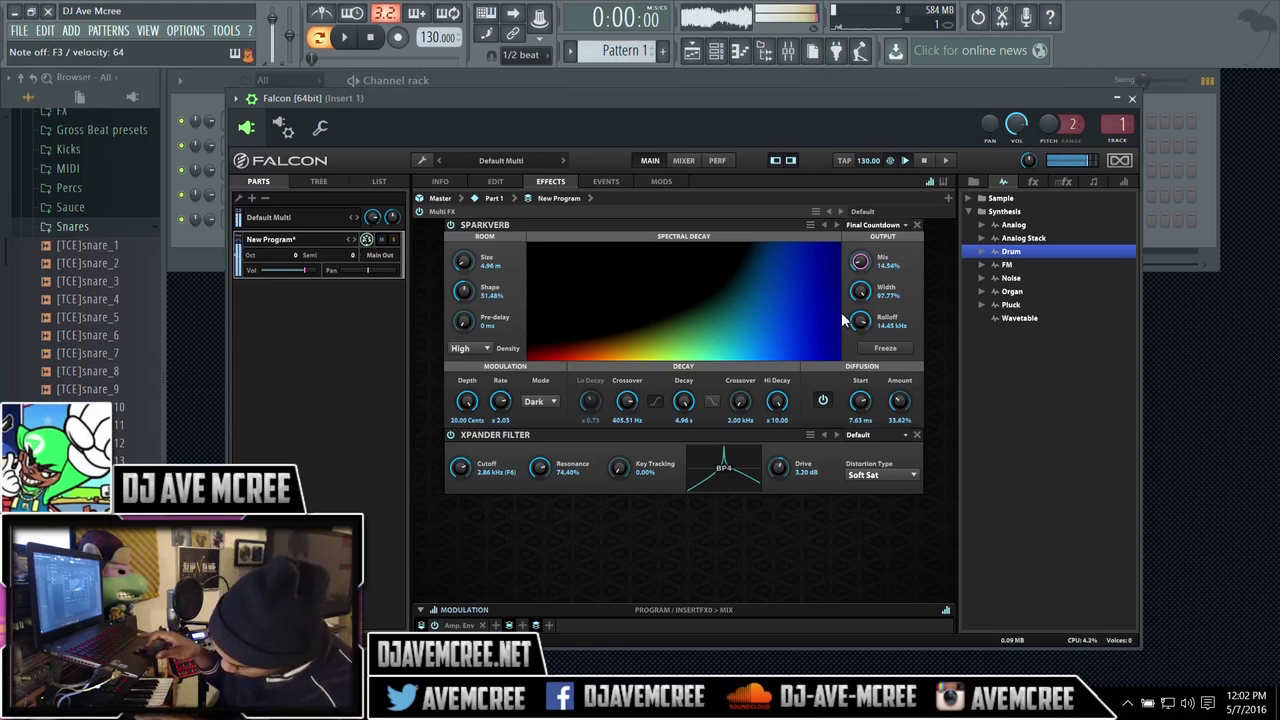
drag(842, 320, 831, 263)
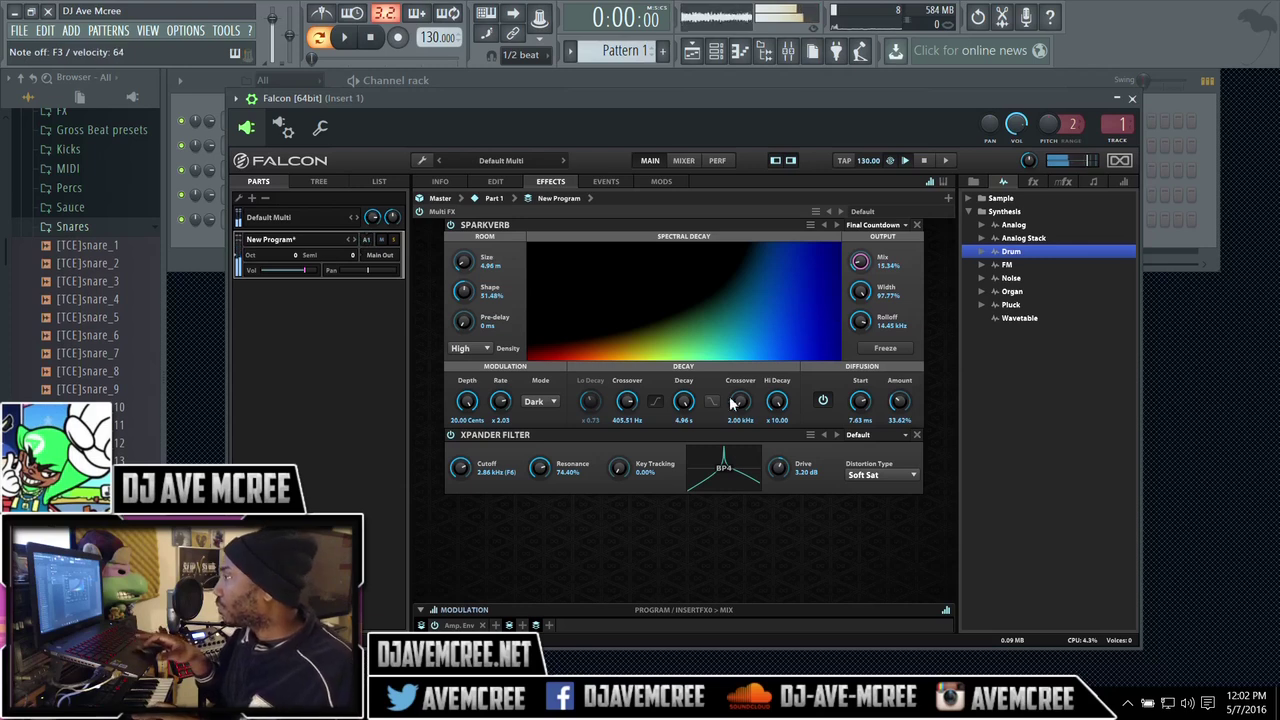
Step: Sweep the Xpander Filter's cutoff down and back up to 2.17 kHz, keeping key tracking at 0%
drag(620, 468, 601, 503)
drag(462, 476, 480, 531)
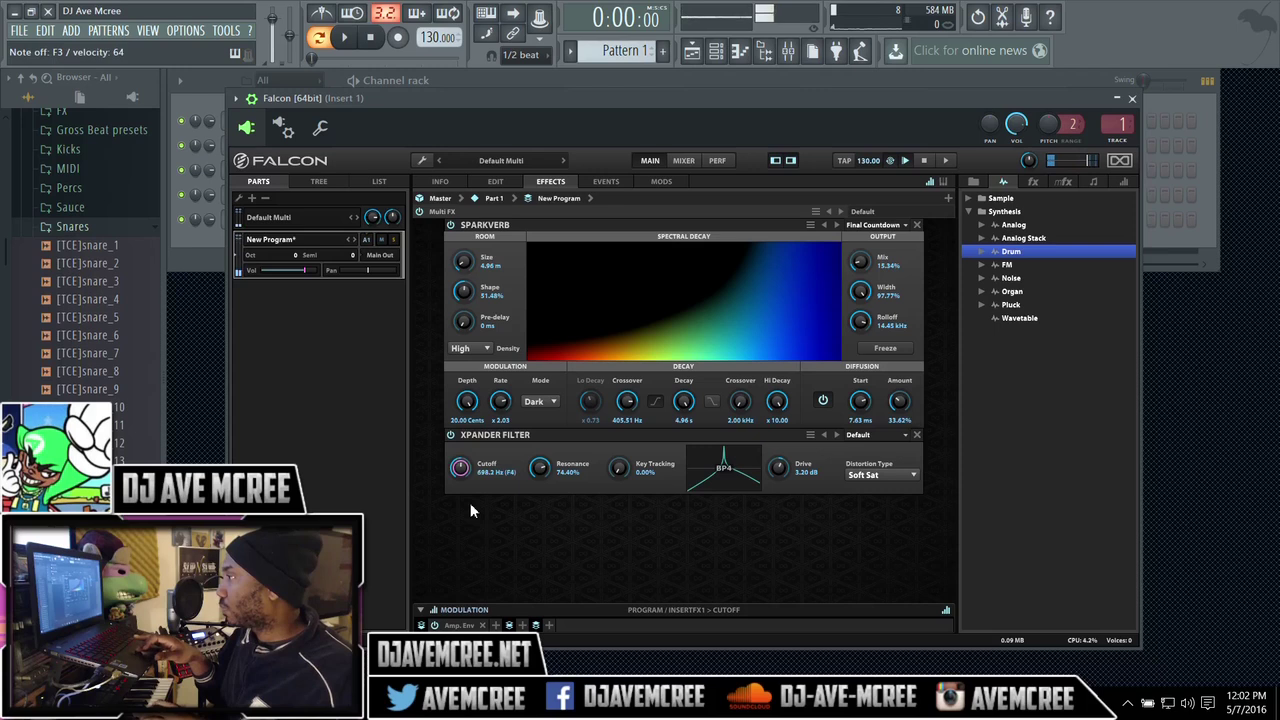
mouse_move(462, 488)
mouse_down()
mouse_move(447, 451)
mouse_move(450, 484)
mouse_up()
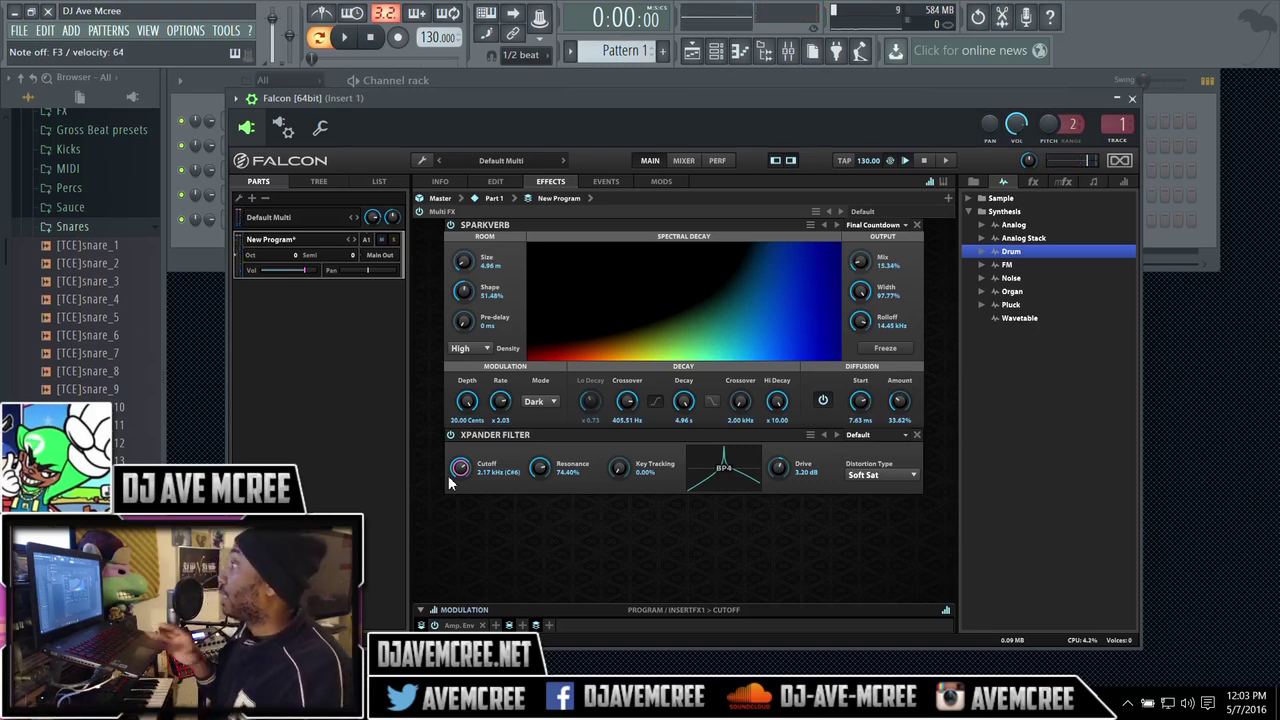
Step: Return to the drum oscillator settings and set the pitch modulation type to Sine
click(494, 182)
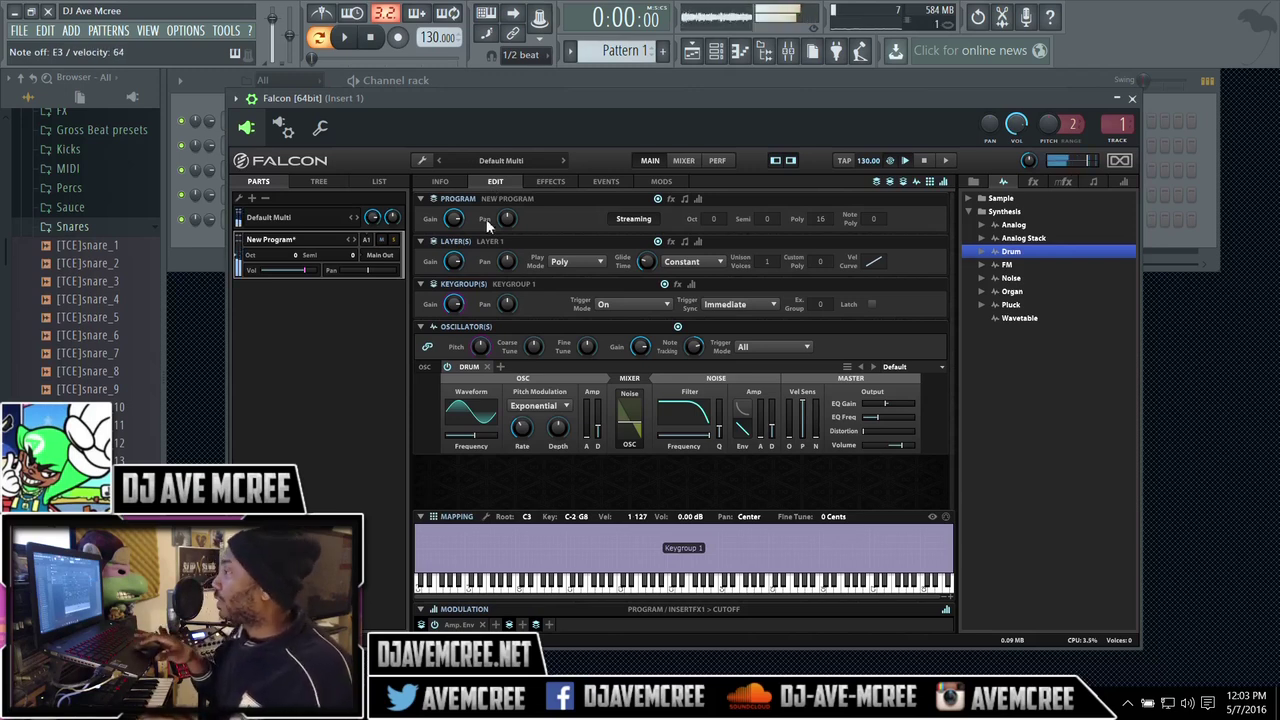
click(550, 405)
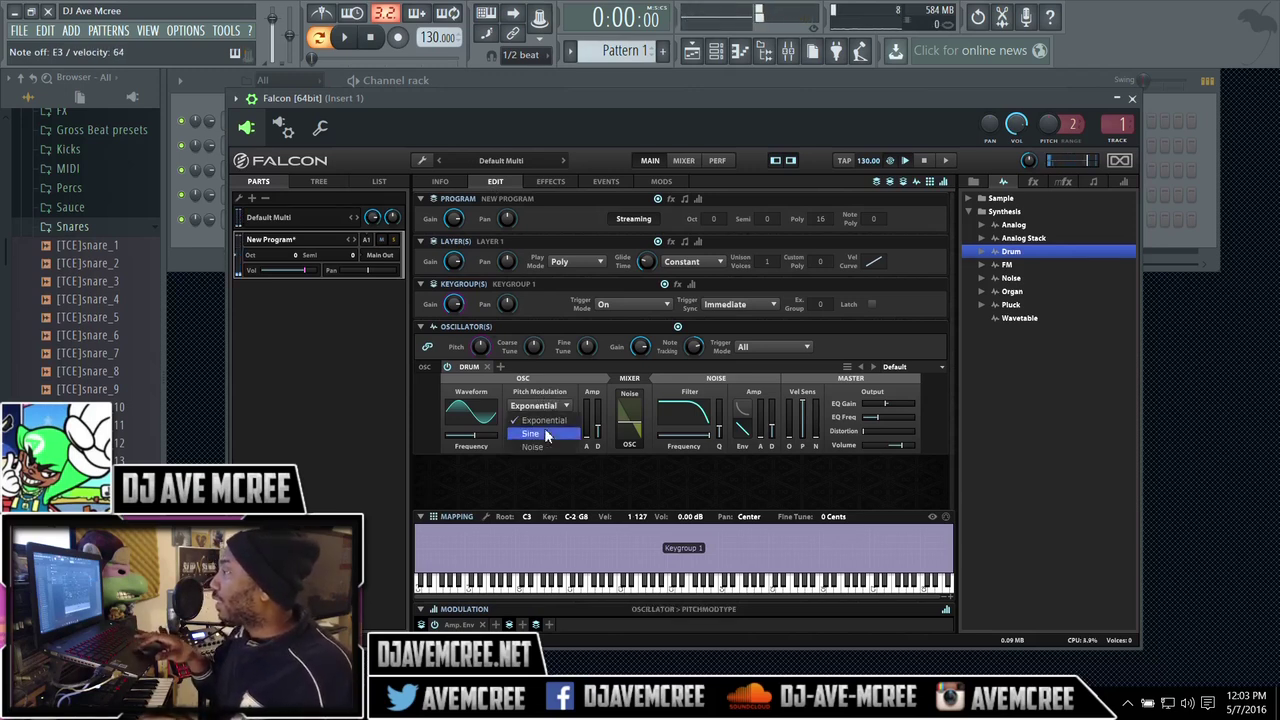
click(545, 433)
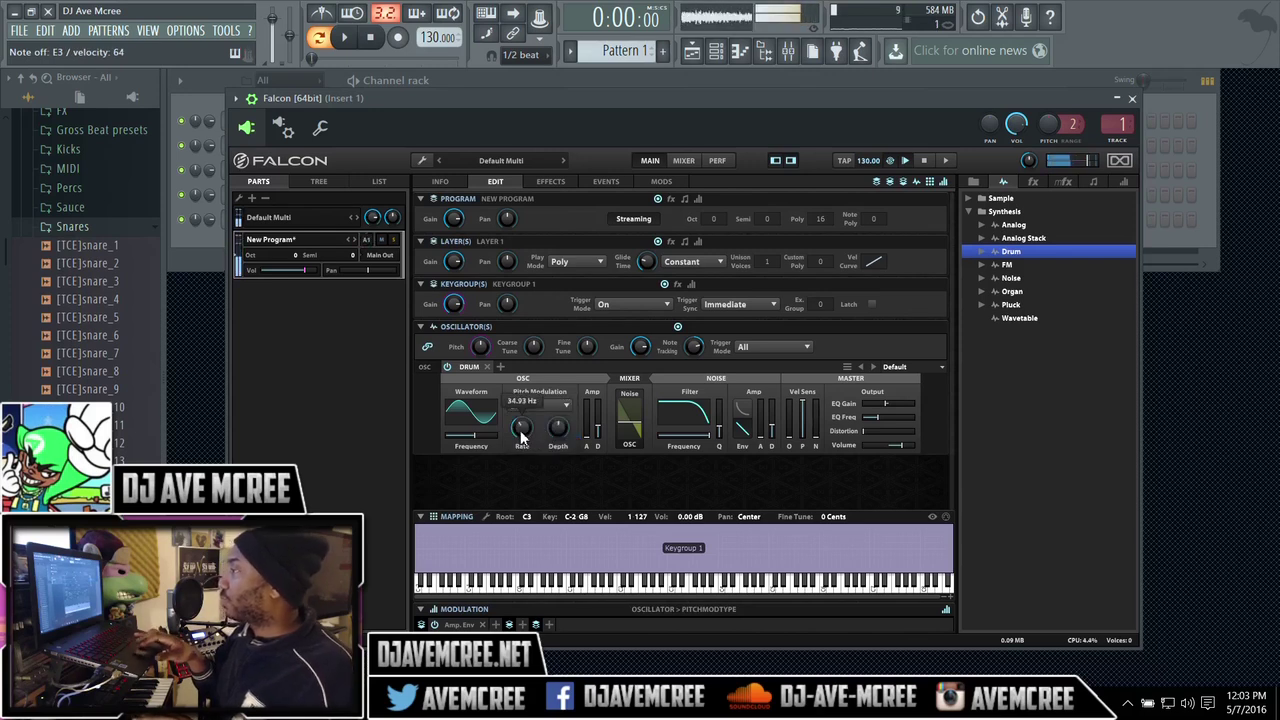
Step: Set the drum oscillator's pitch modulation type to Noise and its waveform to Triangle
click(561, 405)
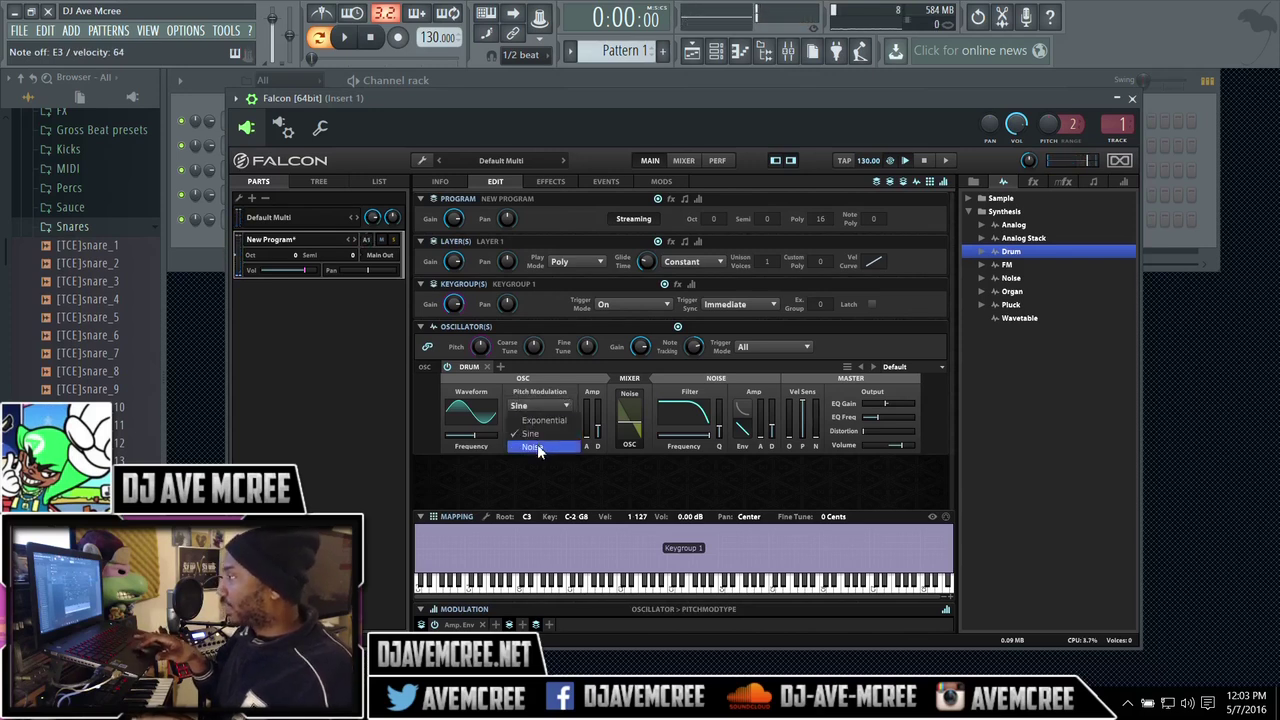
click(539, 448)
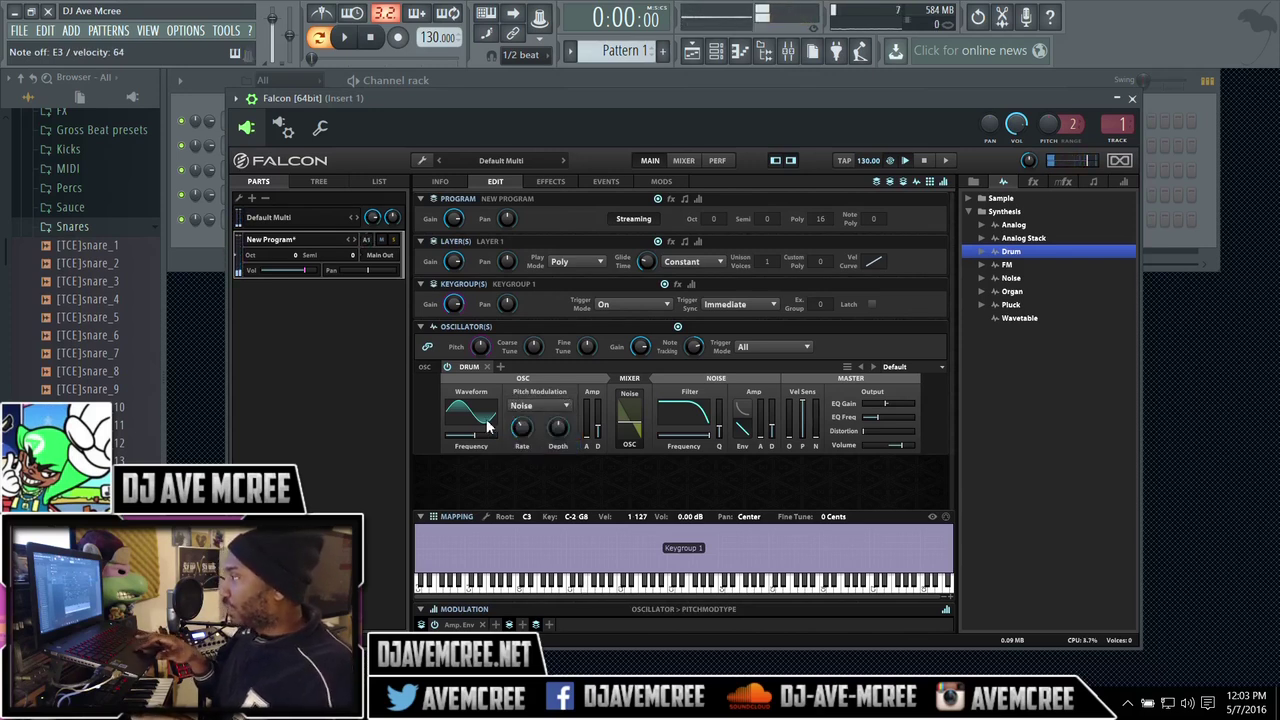
click(487, 425)
click(499, 476)
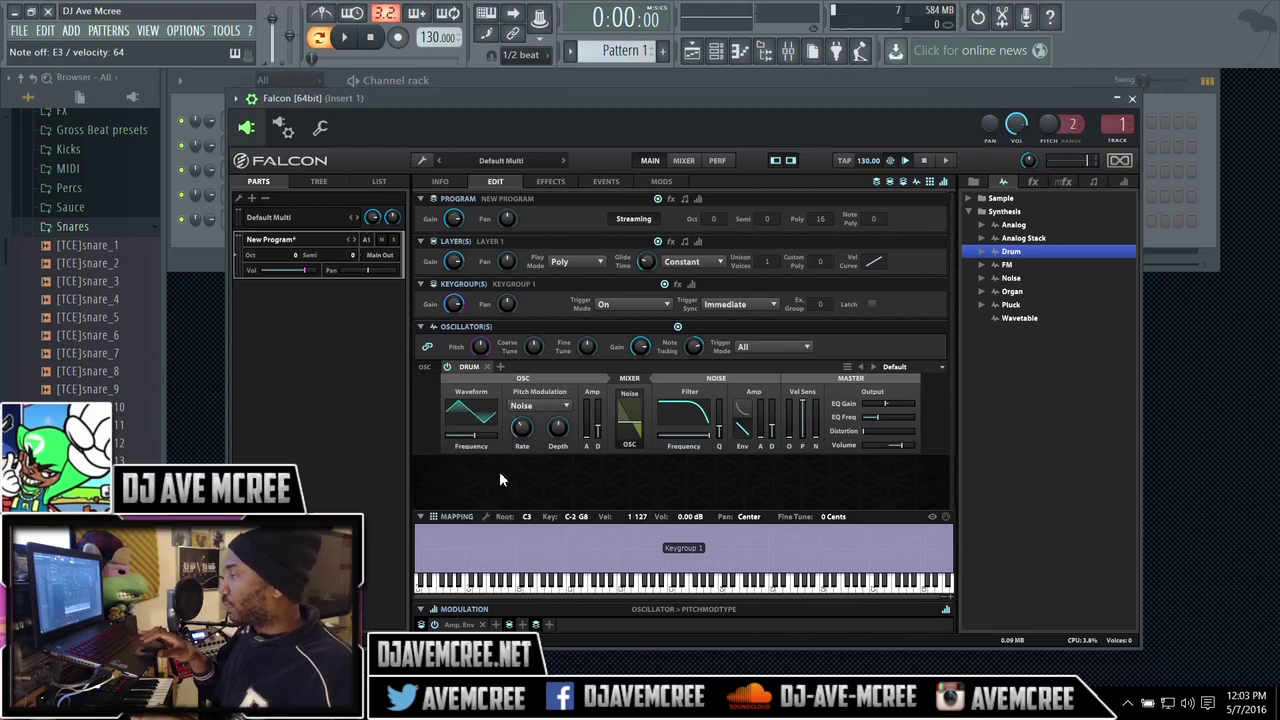
Step: Try the Saw waveform on the drum oscillator, then choose Pulse and raise the oscillator frequency to its maximum
click(478, 420)
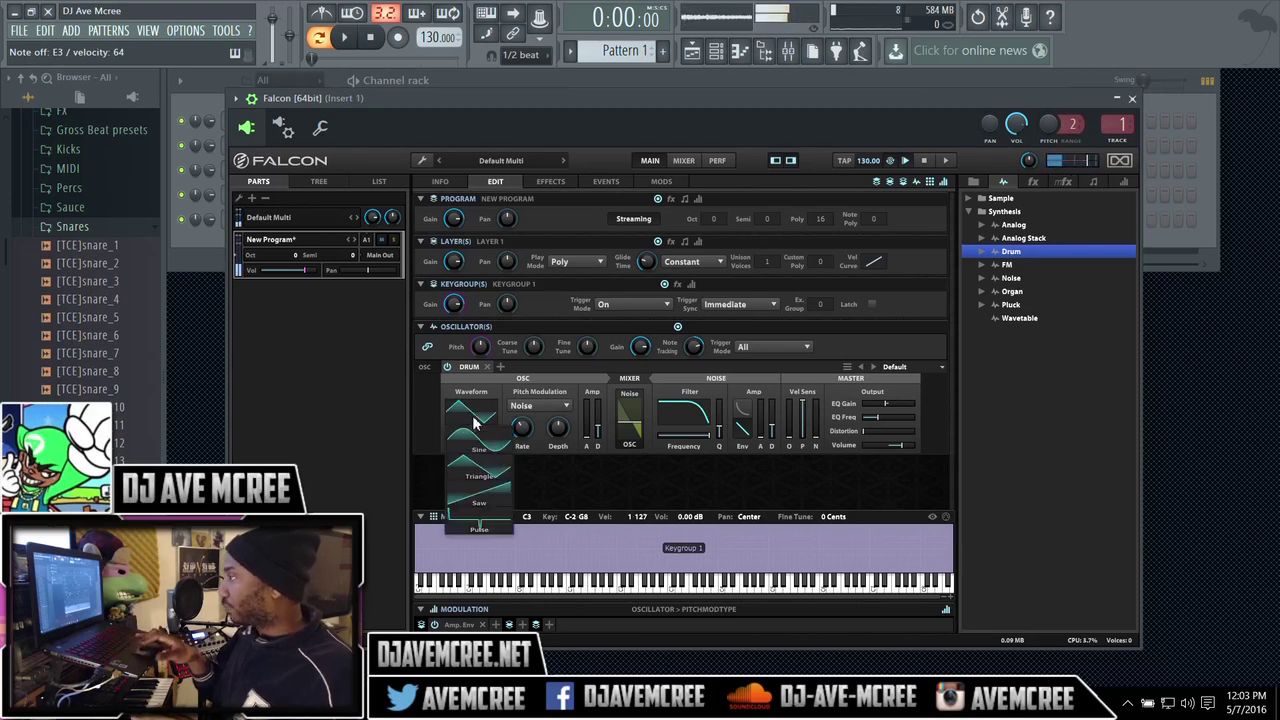
click(485, 497)
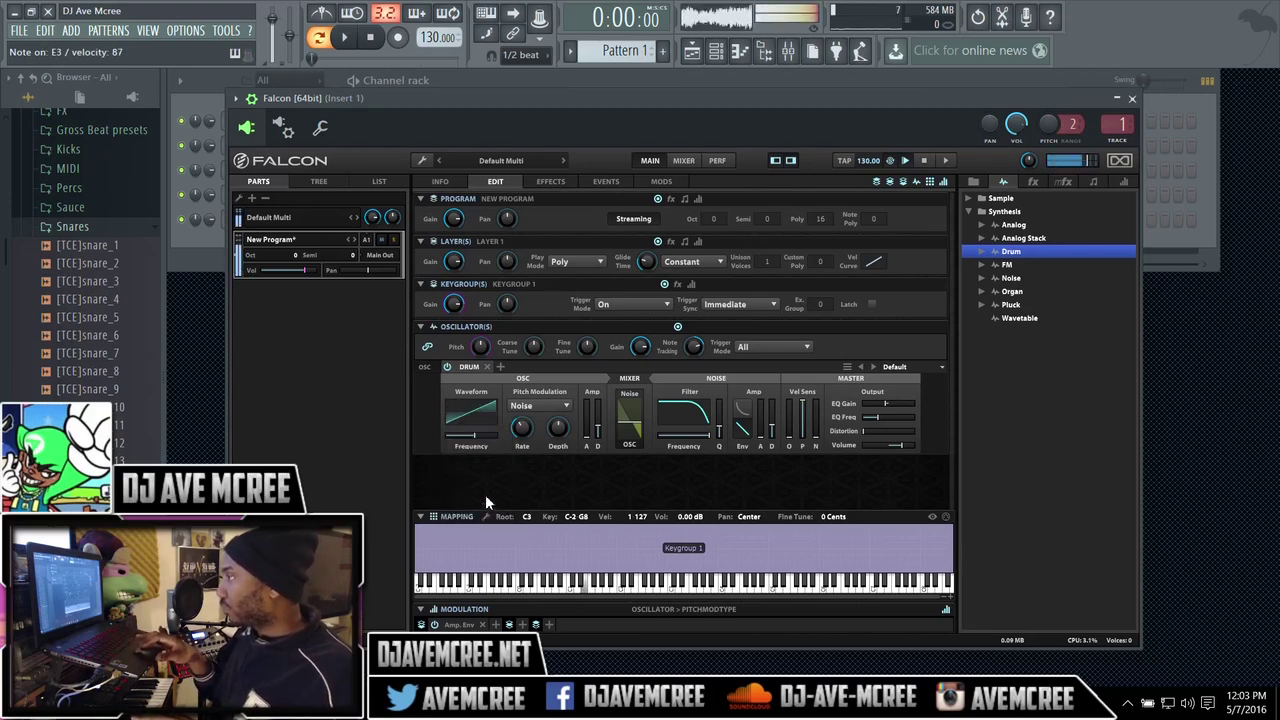
click(474, 425)
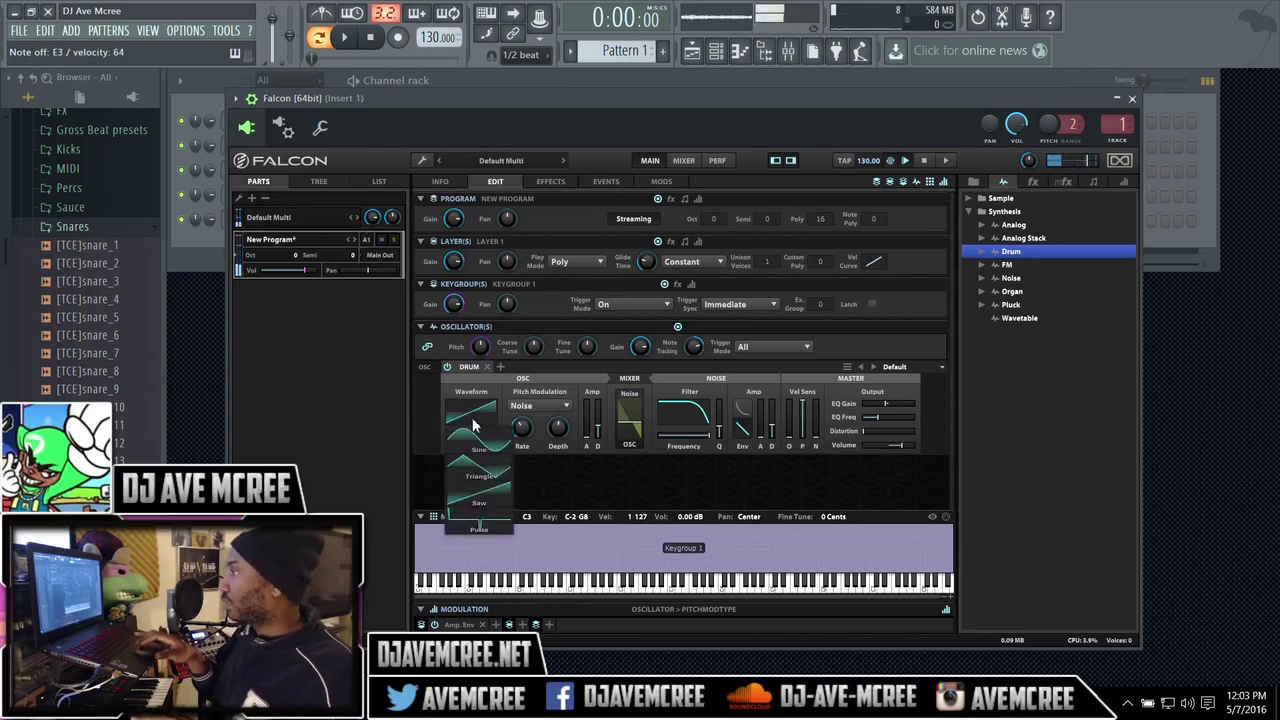
click(486, 519)
mouse_move(475, 437)
mouse_down()
mouse_move(490, 447)
mouse_move(461, 440)
mouse_move(489, 446)
mouse_up()
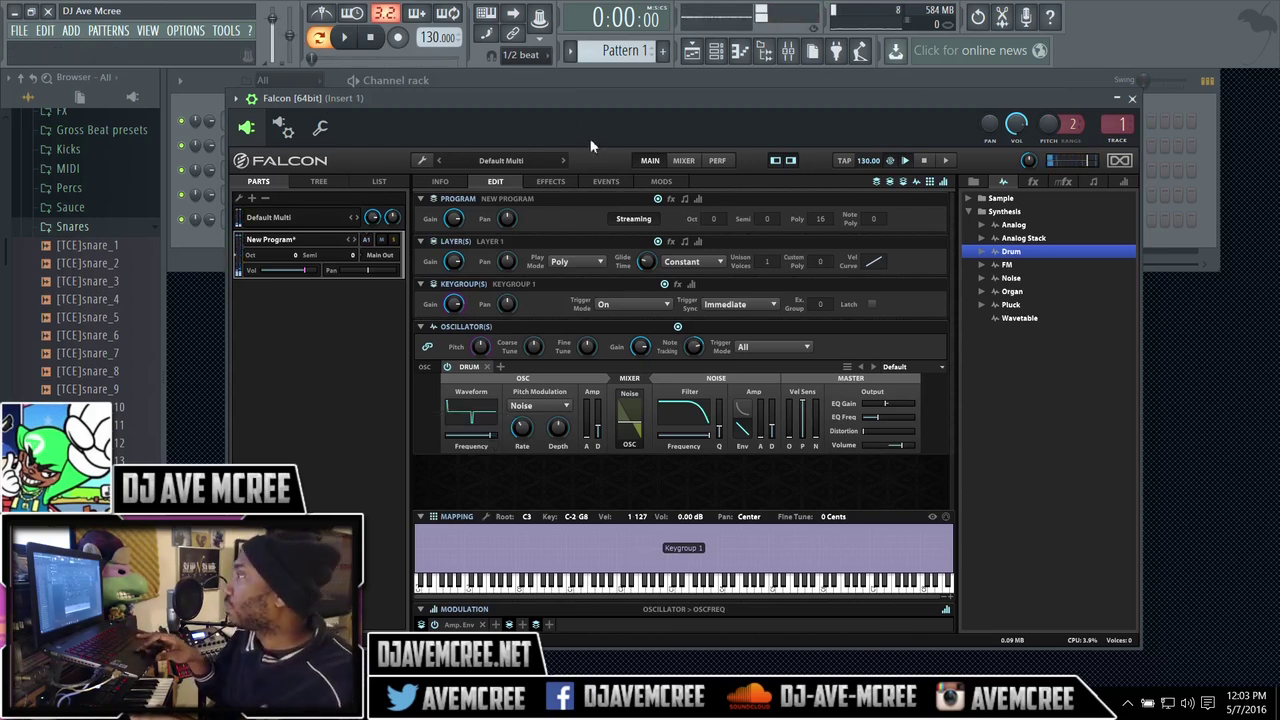
Step: Set SparkVerb's mix to 28.14%, width to 27.77%, rolloff to 2.58 kHz and diffusion start to 5.54 ms
click(550, 181)
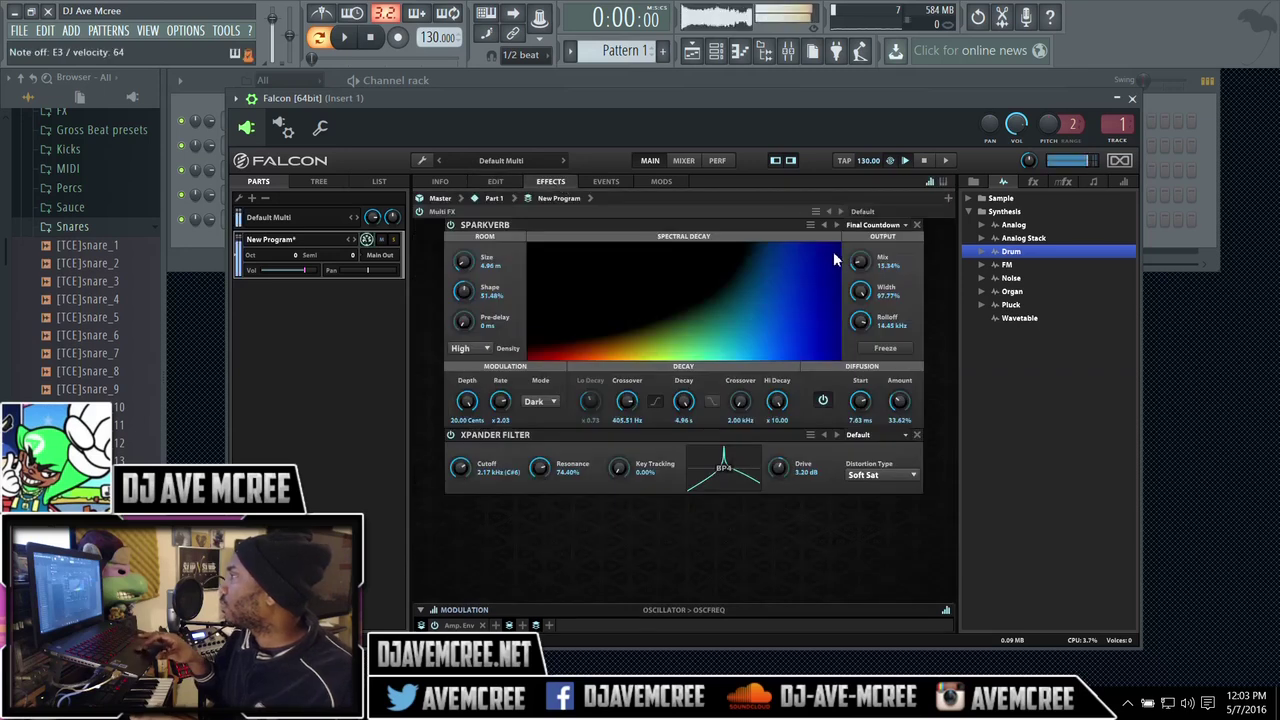
drag(863, 265, 861, 272)
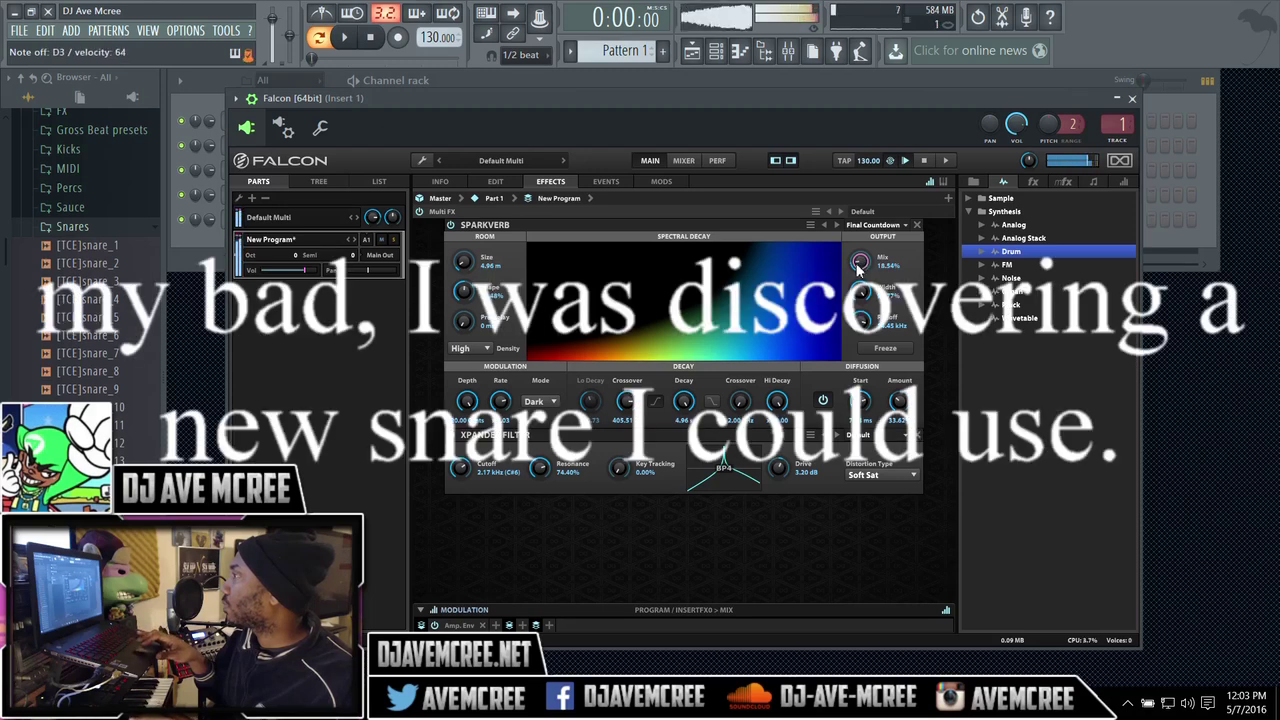
scroll(858, 268, down, 2)
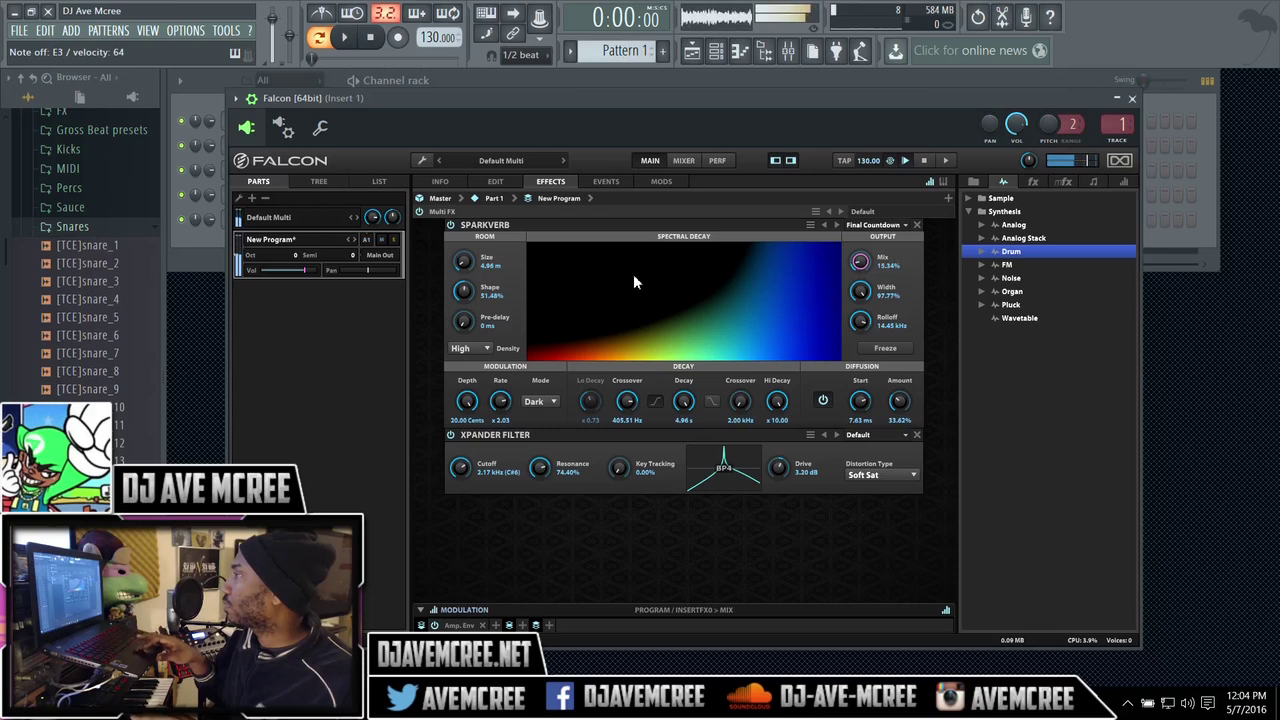
mouse_move(860, 261)
mouse_down()
mouse_move(847, 224)
mouse_move(847, 241)
mouse_up()
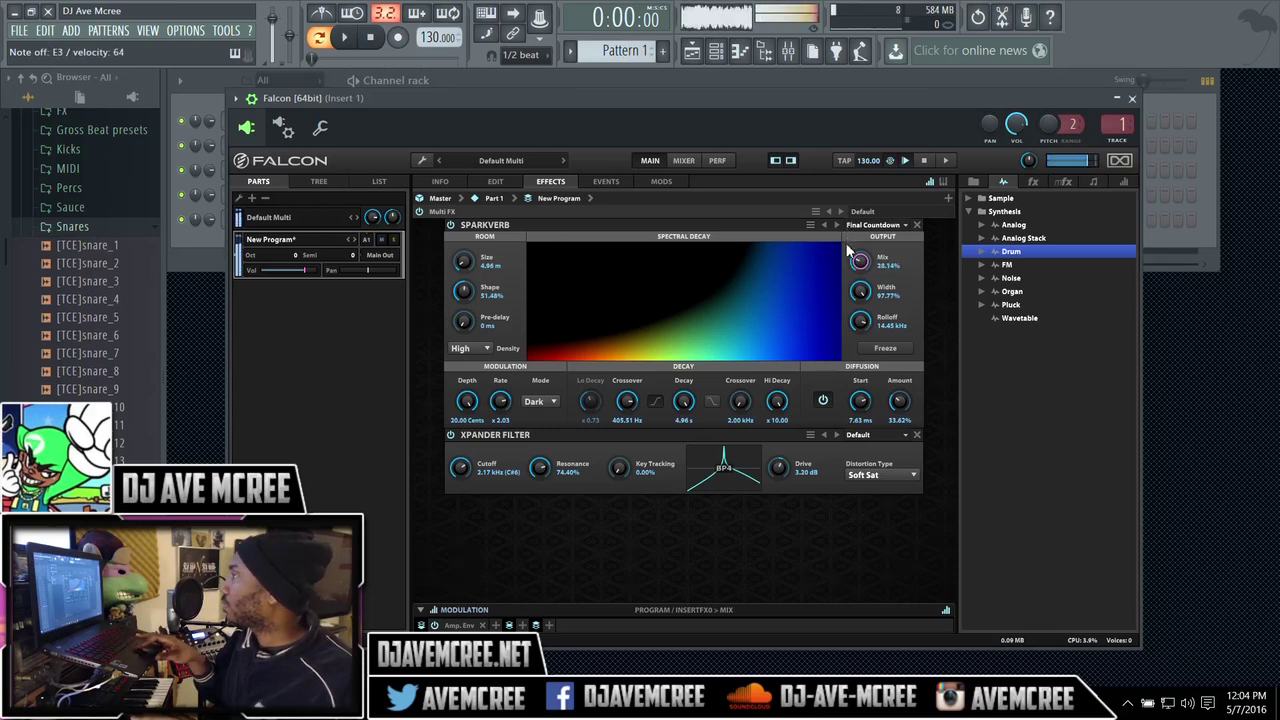
drag(860, 294, 884, 412)
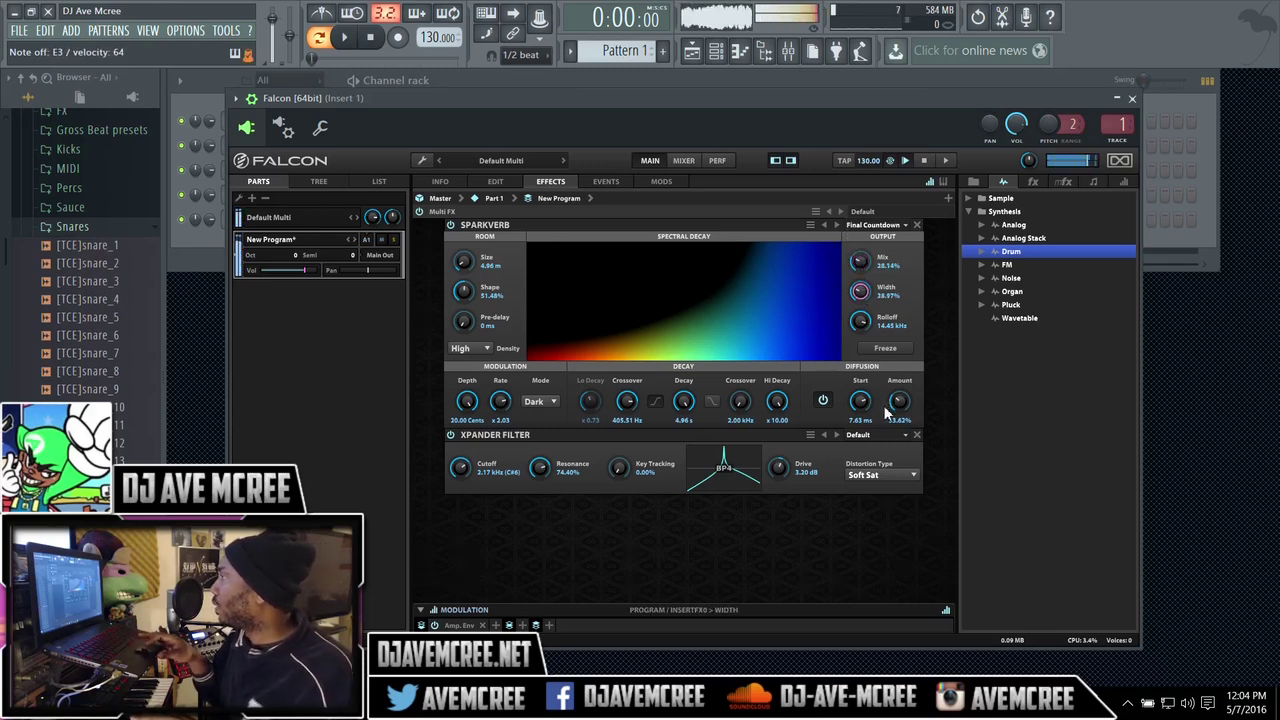
drag(862, 321, 866, 450)
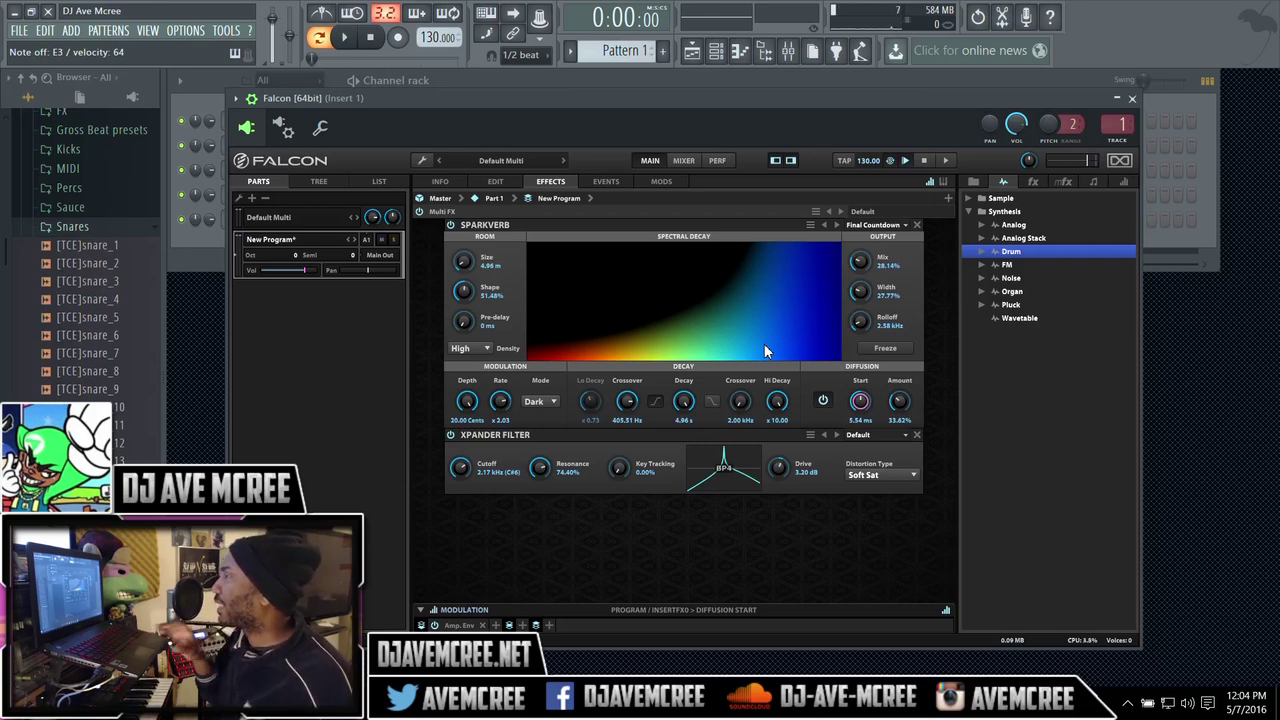
Step: Add a Studio Limiter with the Hard Limiting preset to the program's effects
click(946, 201)
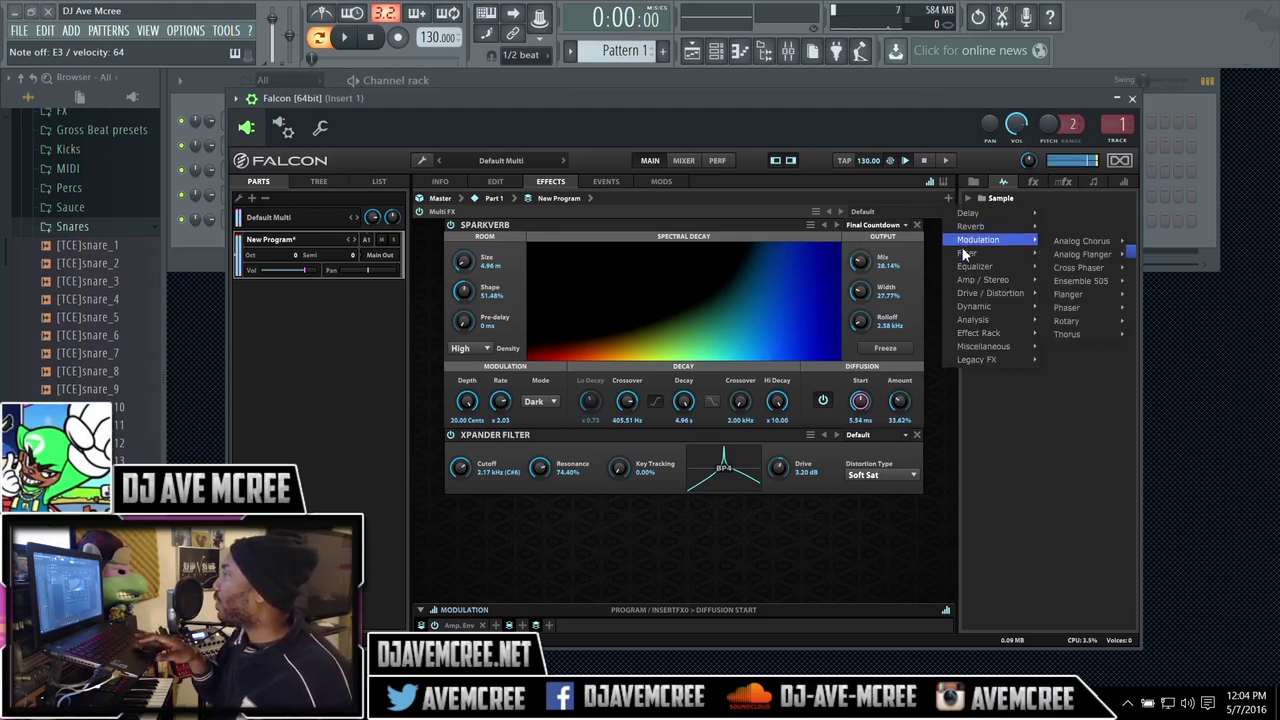
mouse_move(964, 258)
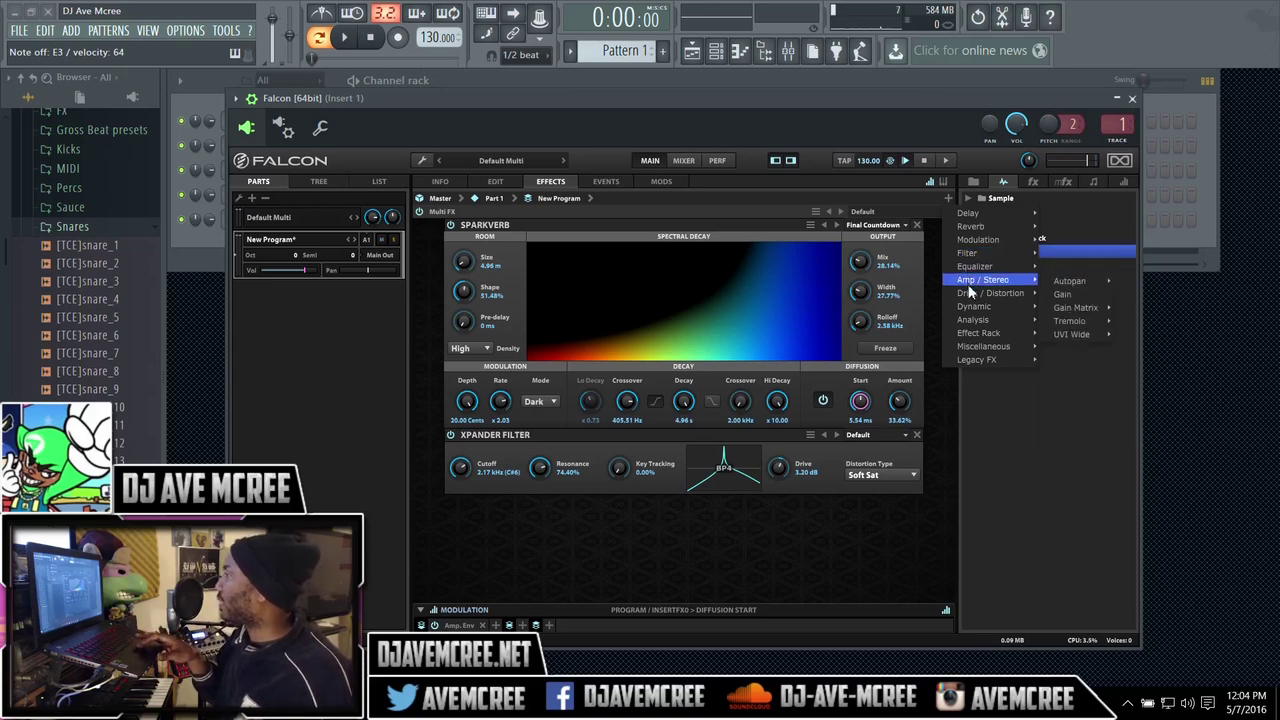
mouse_move(974, 310)
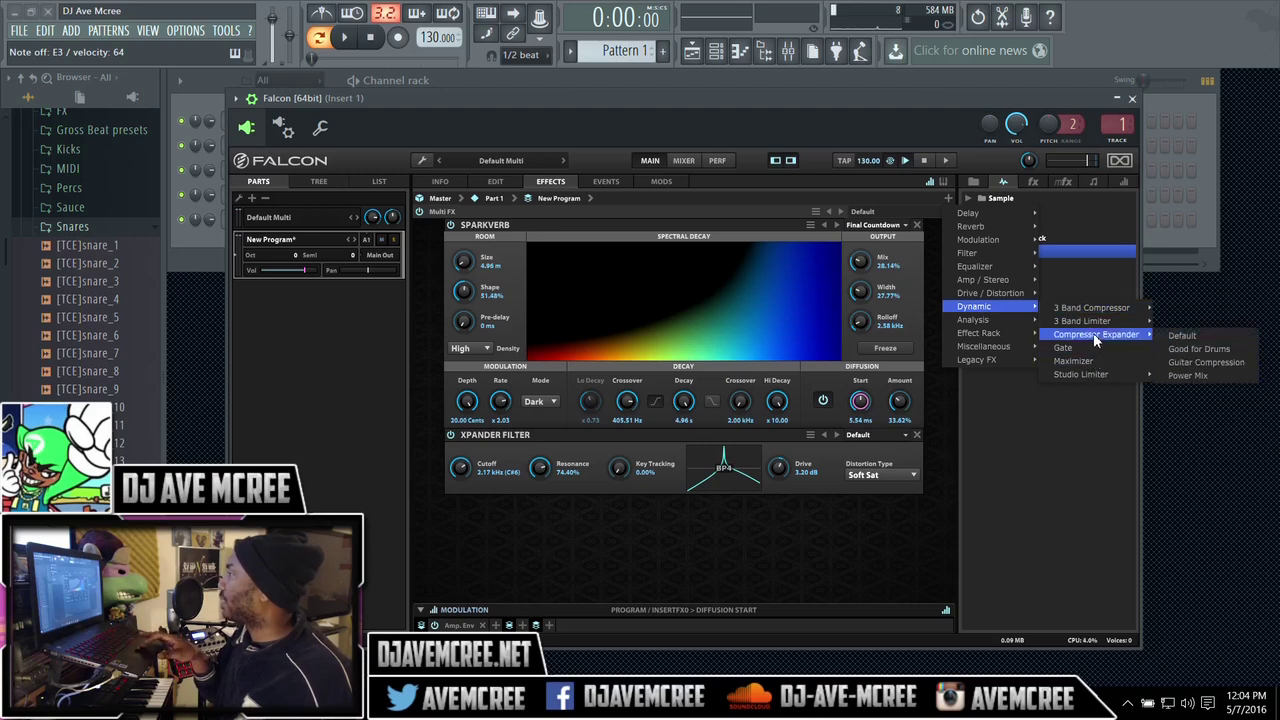
mouse_move(1094, 328)
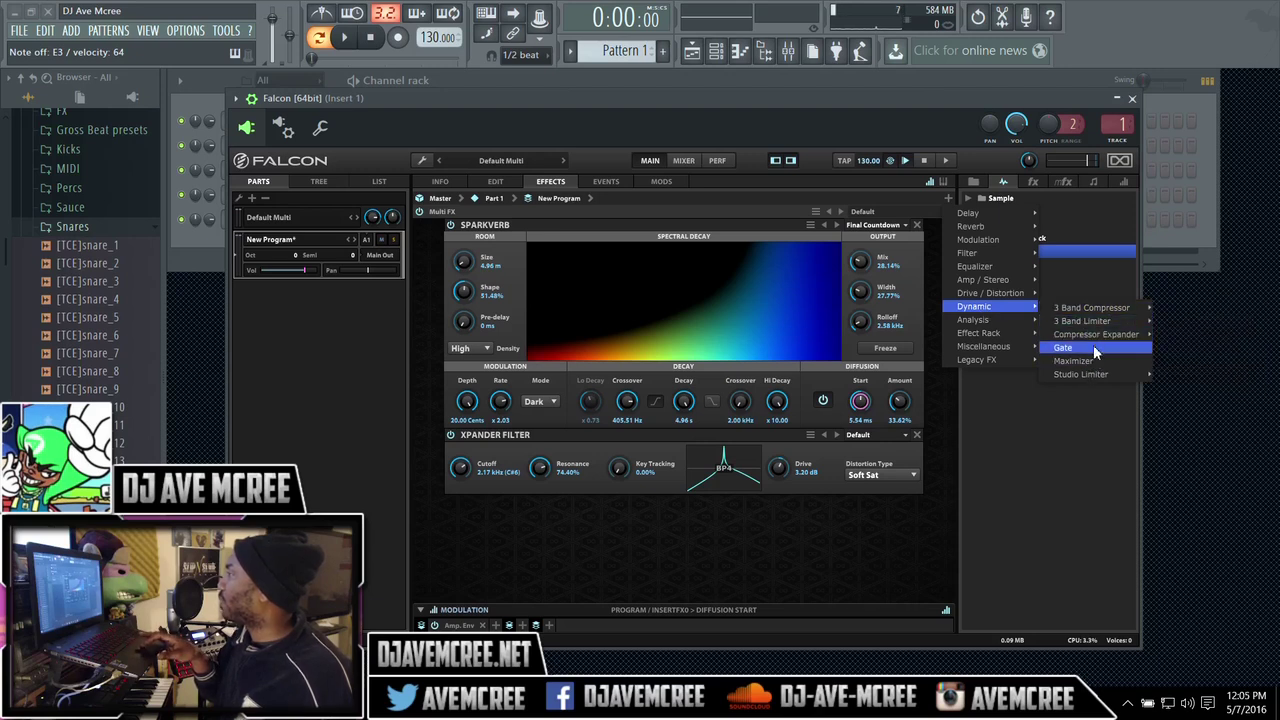
mouse_move(1095, 377)
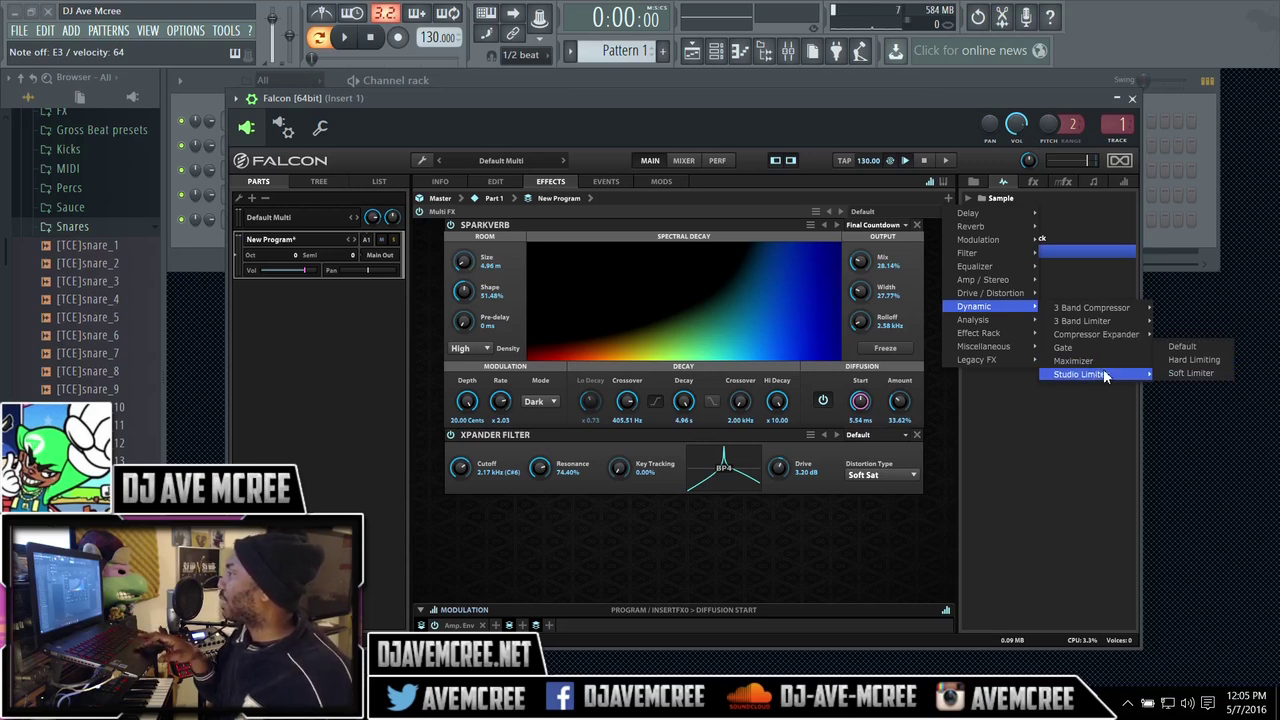
click(1162, 361)
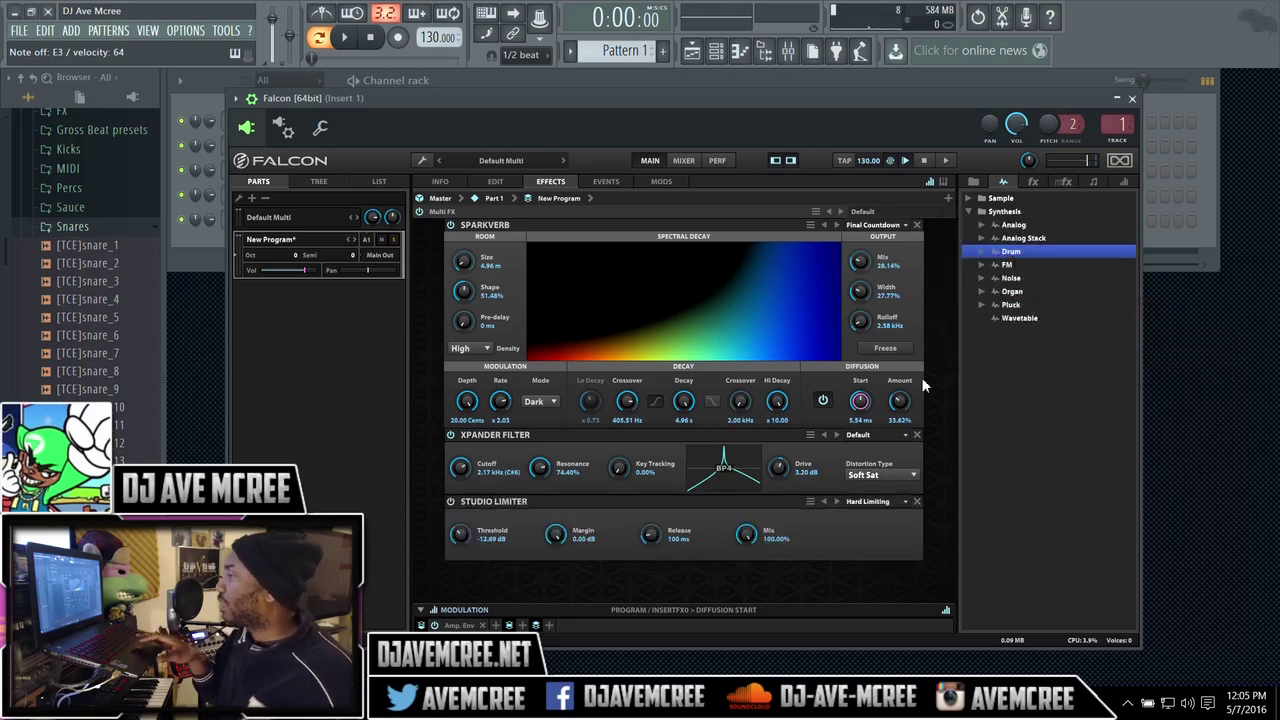
Step: Try the Studio Limiter with a 35.5 ms release and a -16.13 dB threshold, and remove it
drag(643, 549, 651, 571)
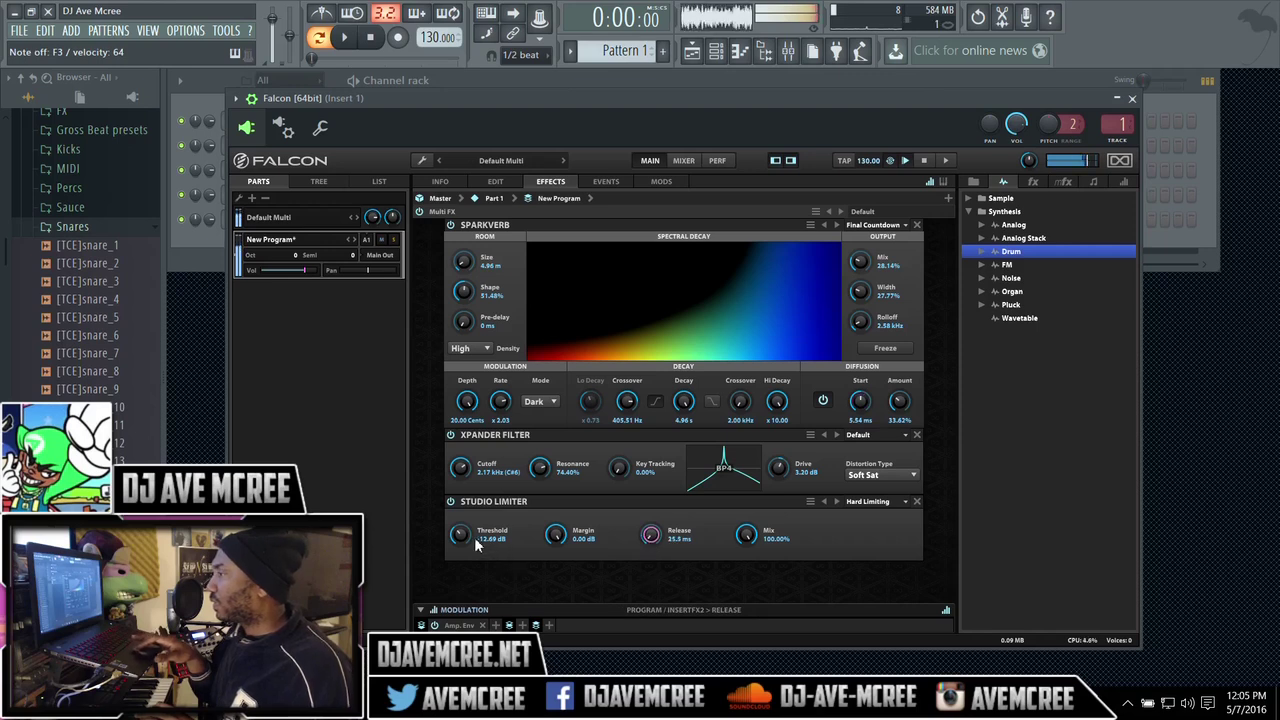
drag(470, 536, 469, 564)
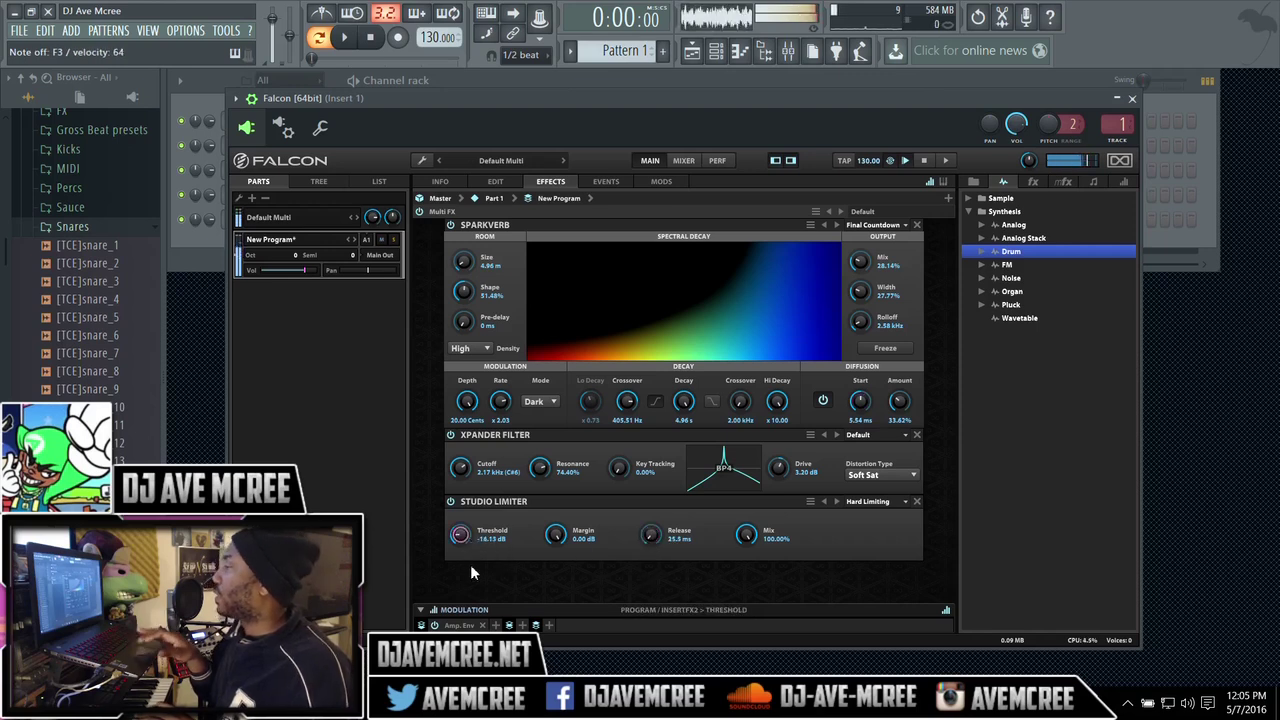
click(916, 501)
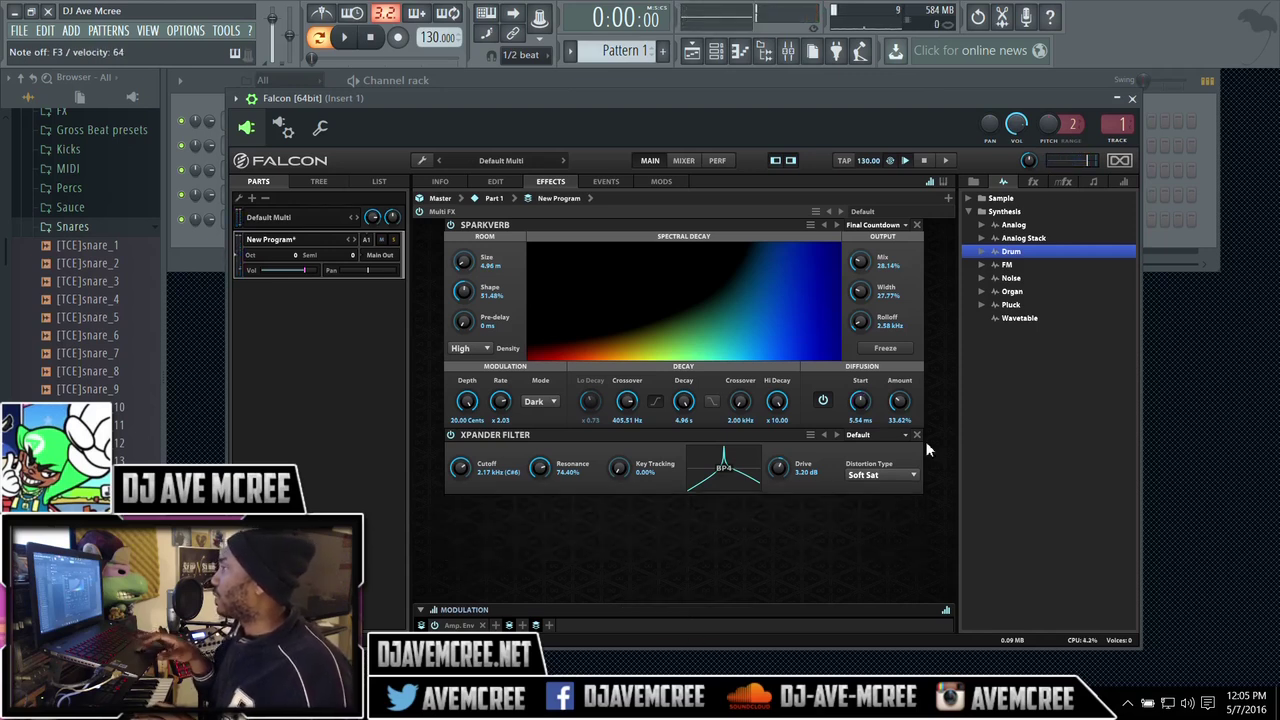
Step: Add a Gate from the dynamic effects after the Xpander Filter and set its release to 61.9 ms
click(948, 198)
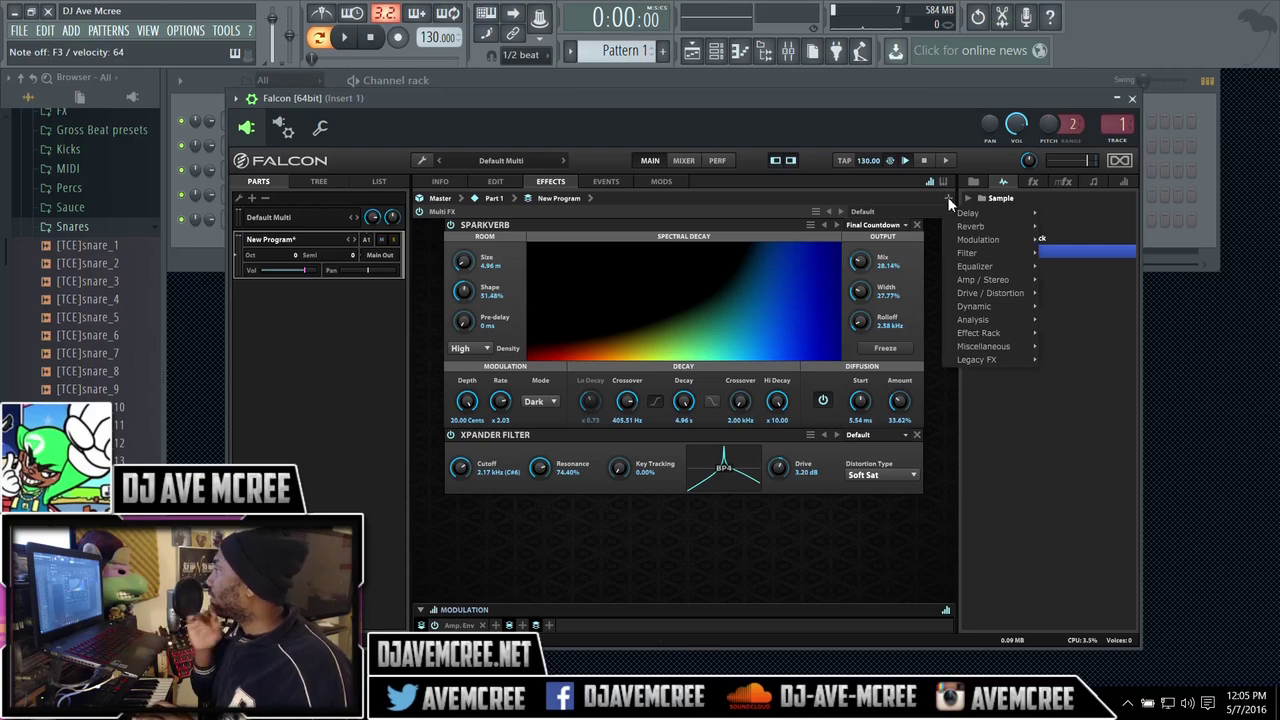
mouse_move(1000, 280)
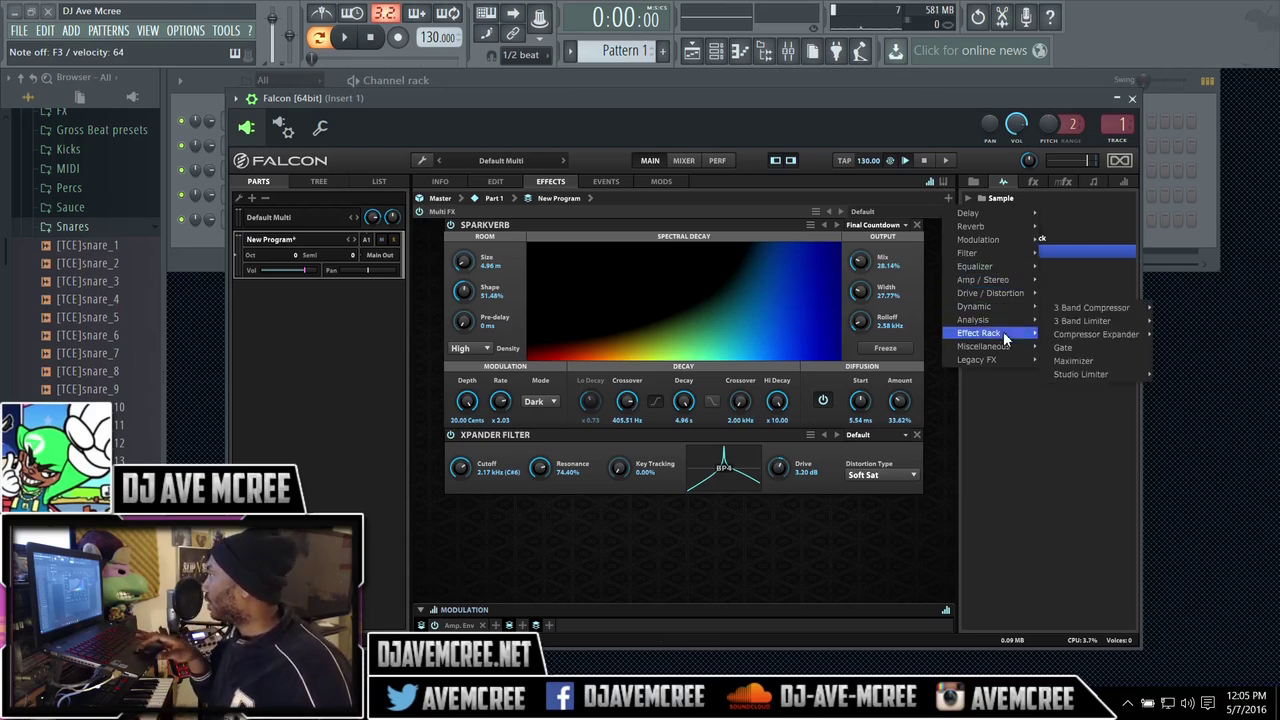
mouse_move(1006, 360)
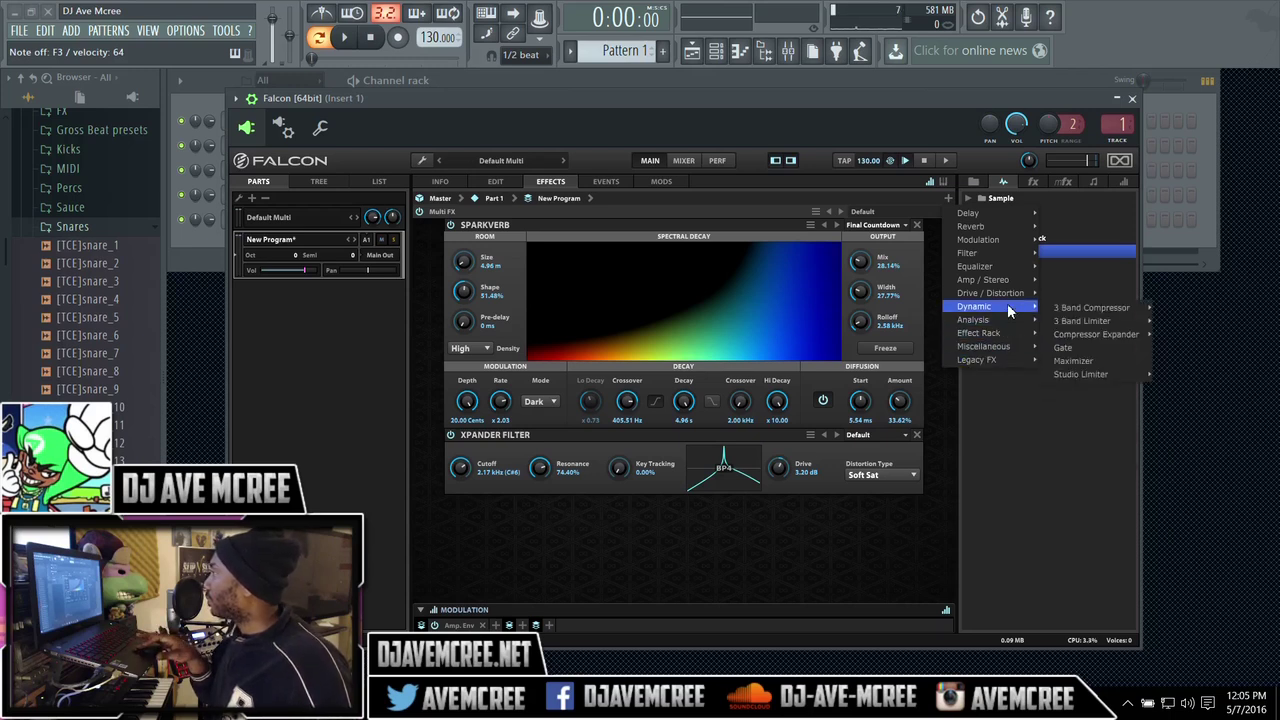
click(1063, 347)
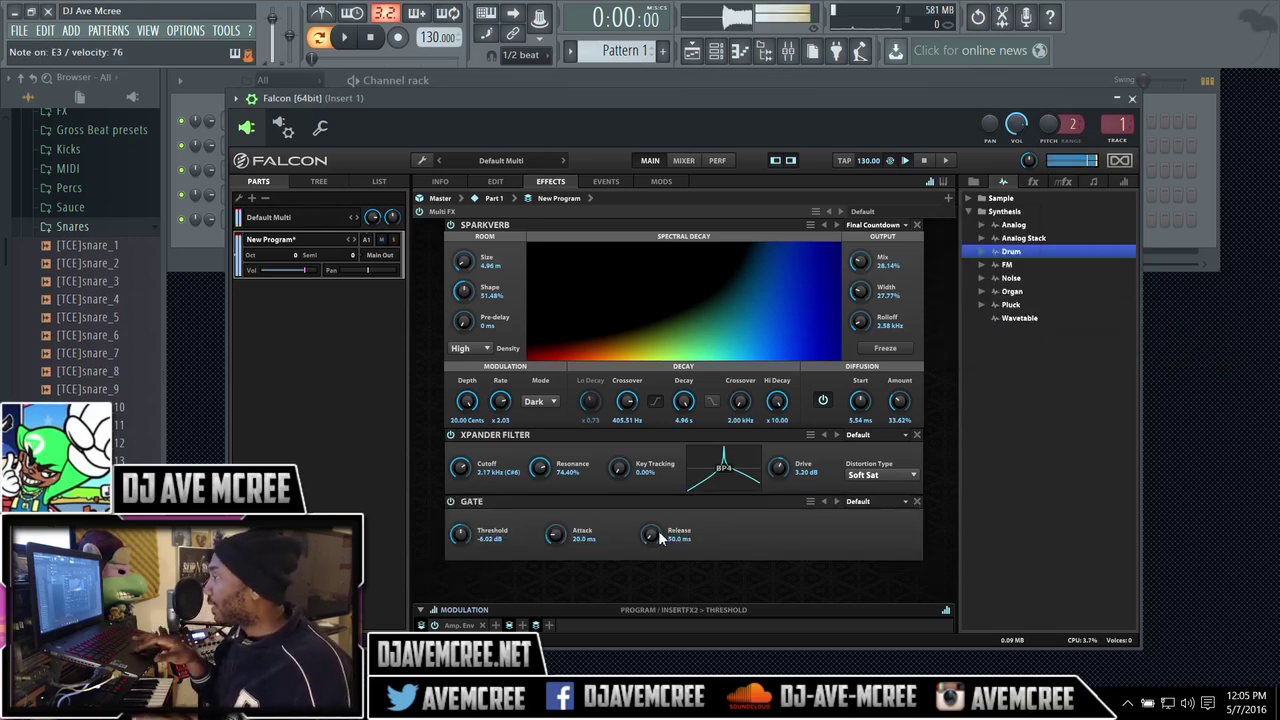
scroll(650, 537, up, 2)
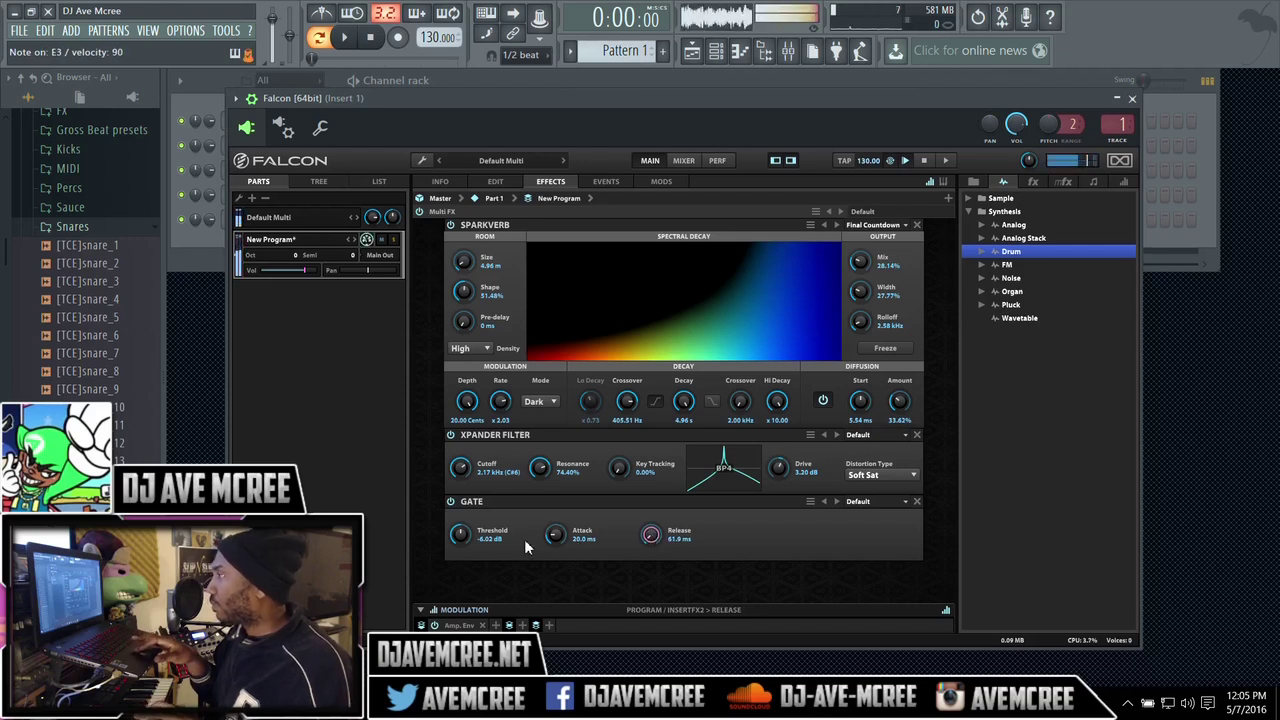
Step: Balance the drum oscillator's mixer at OSC 0.00 dB and noise -2.50 dB, and view the oscillator types that can be added
click(496, 183)
click(628, 440)
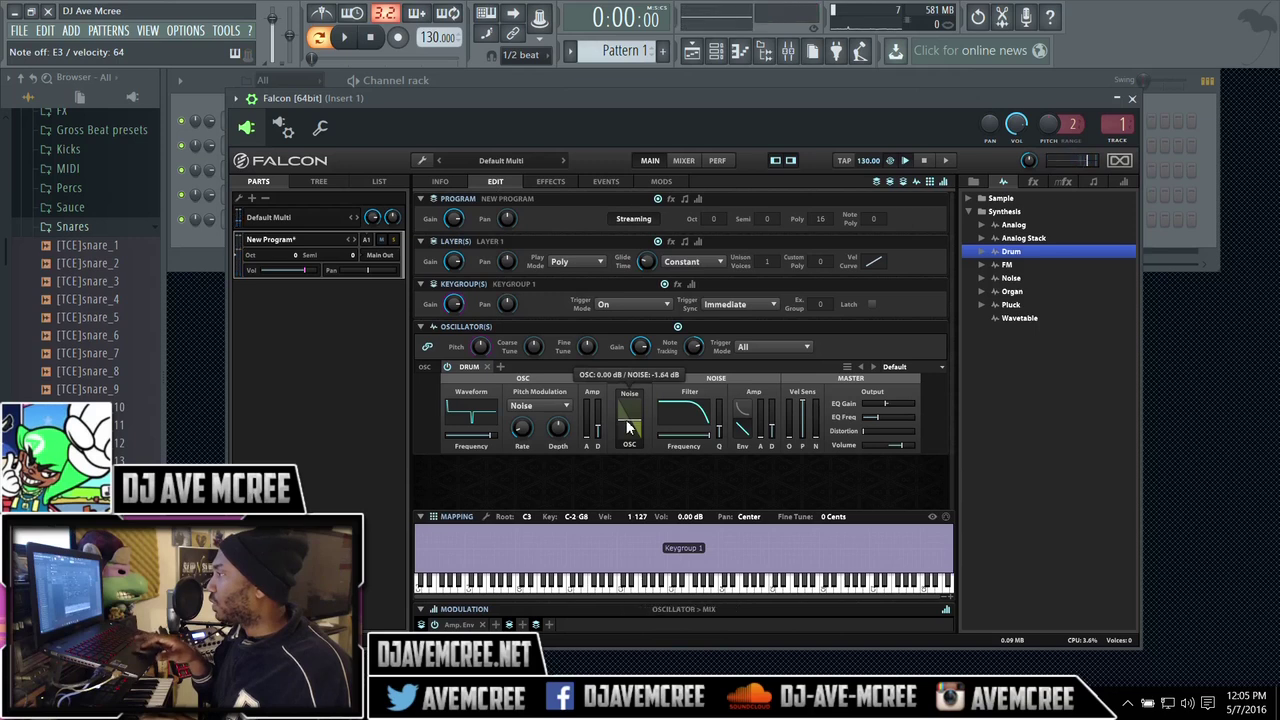
mouse_move(628, 447)
mouse_down()
mouse_move(622, 412)
mouse_move(626, 428)
mouse_up()
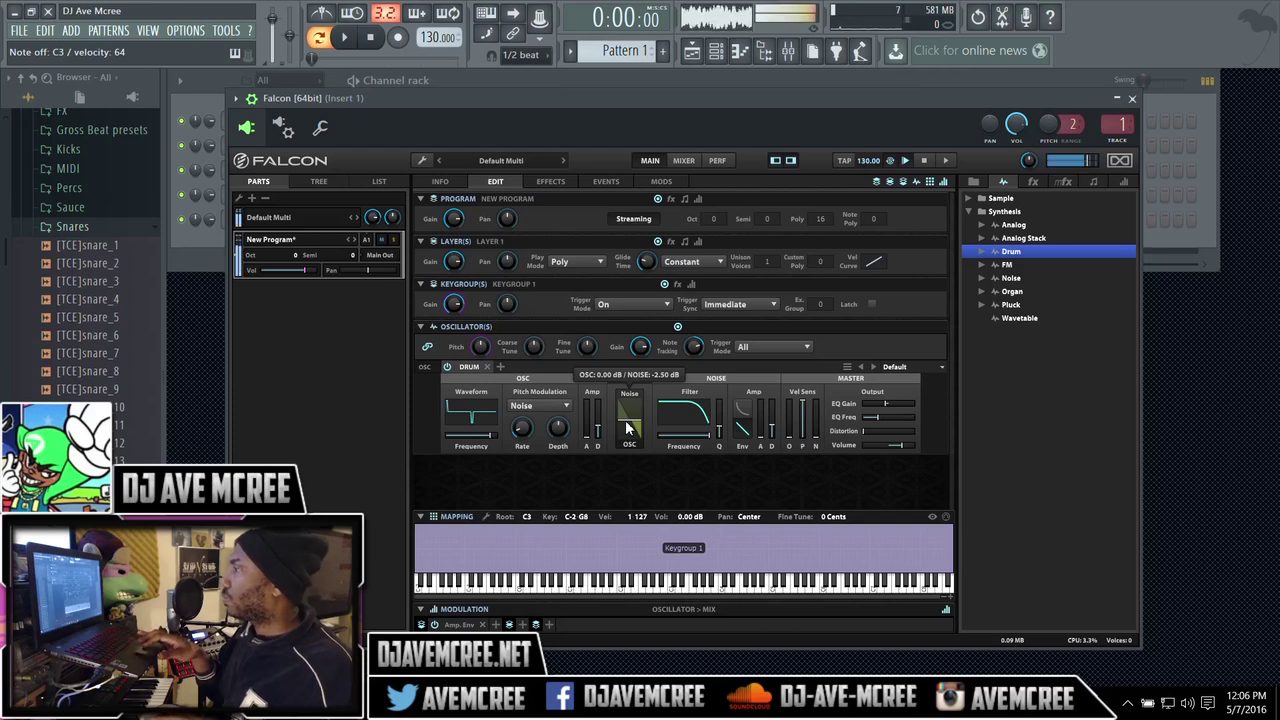
click(500, 367)
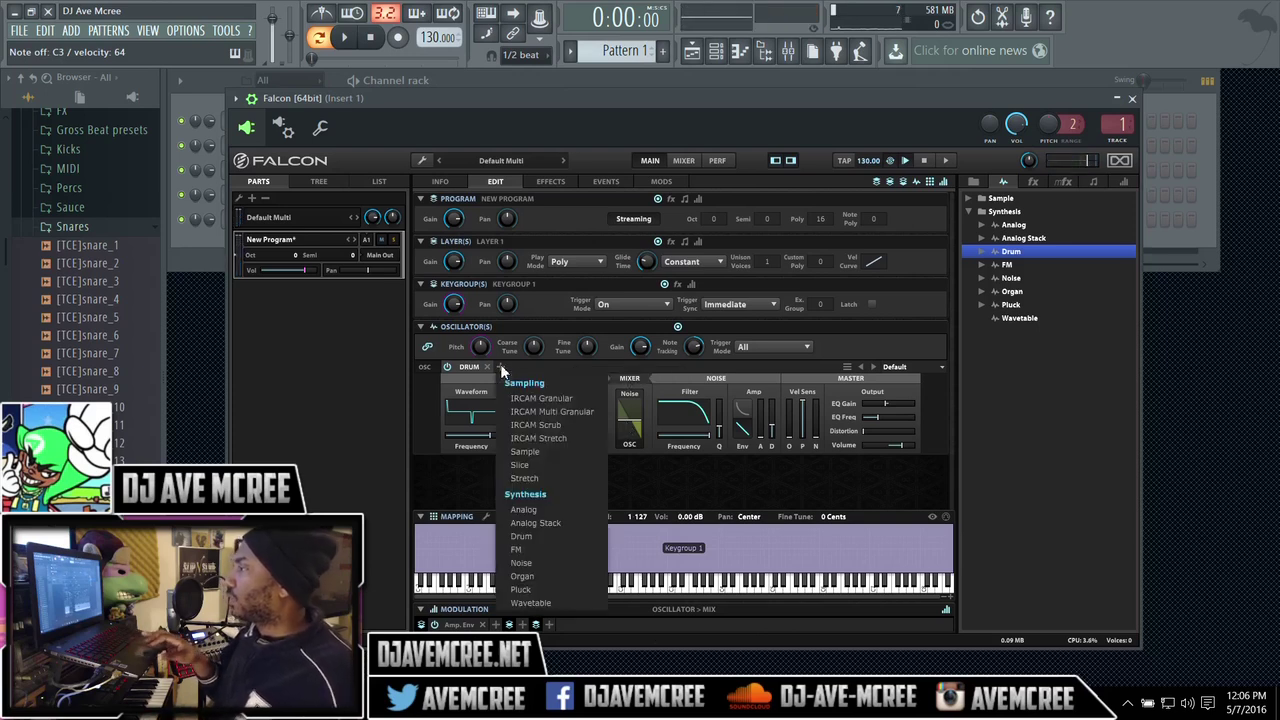
click(336, 381)
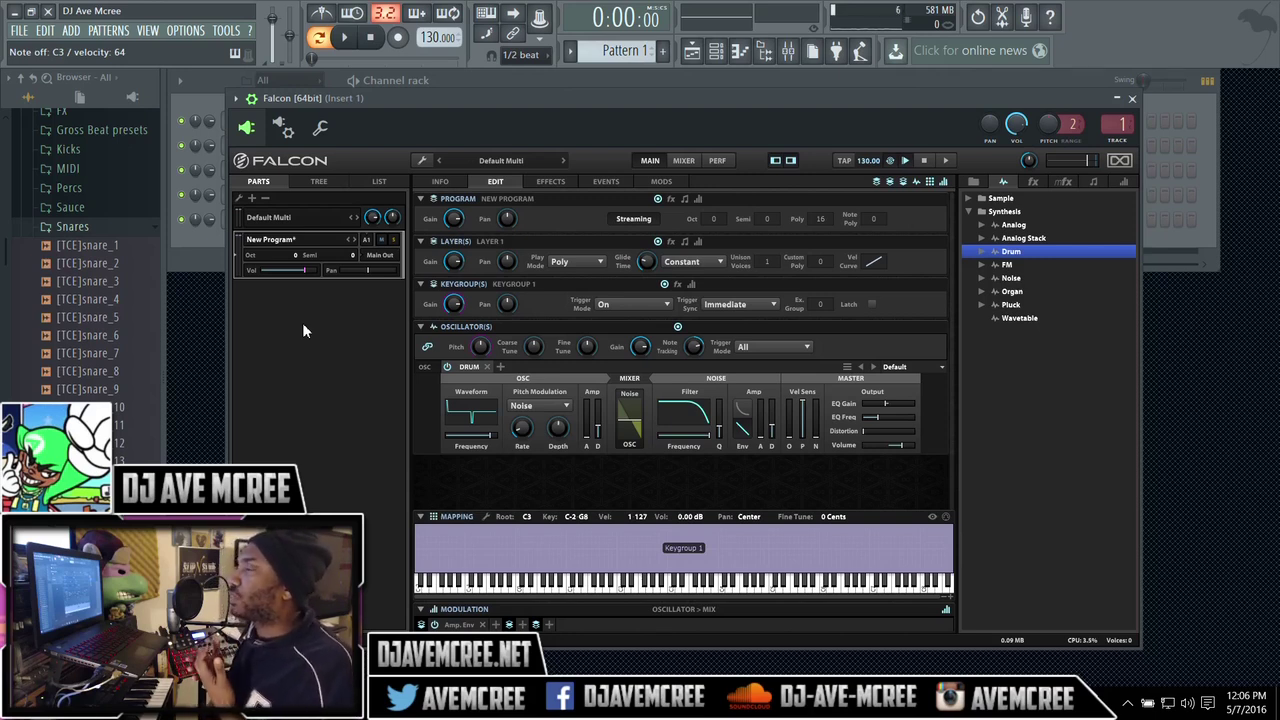
Step: Audition the snare samples in the Snares folder one after another, starting with [TCE]snare_5
drag(90, 317, 95, 318)
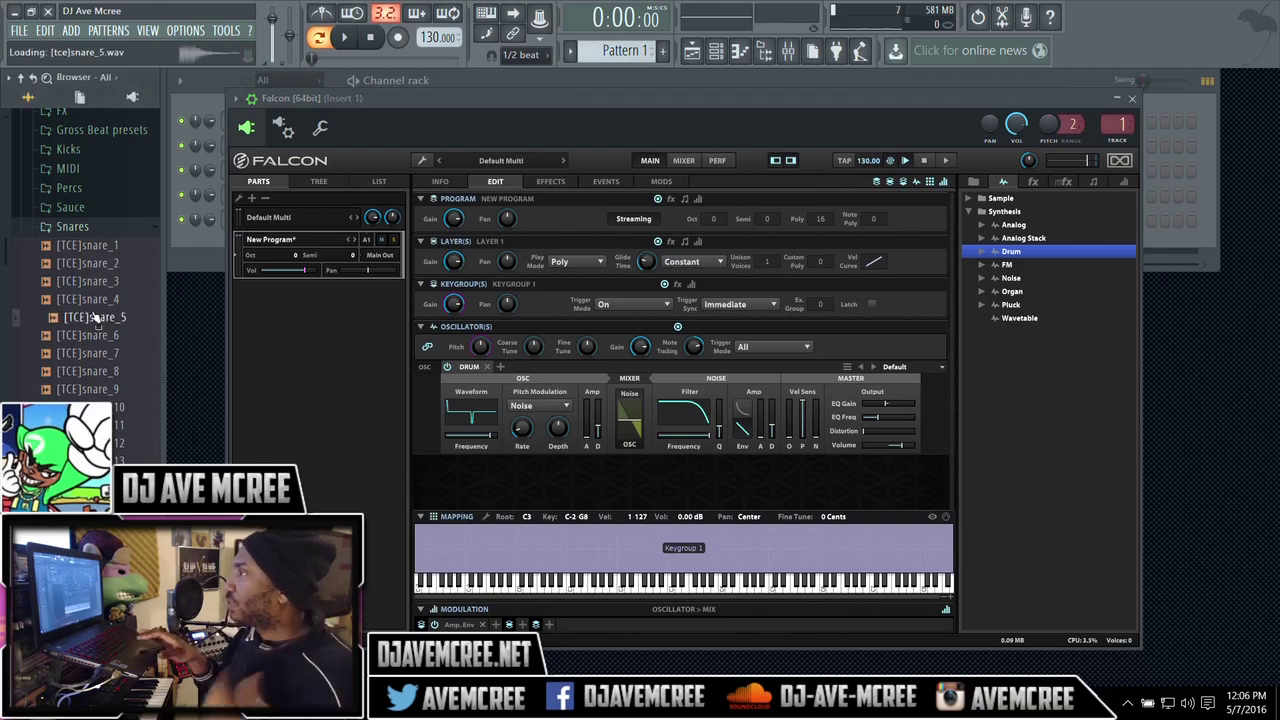
click(97, 299)
click(102, 282)
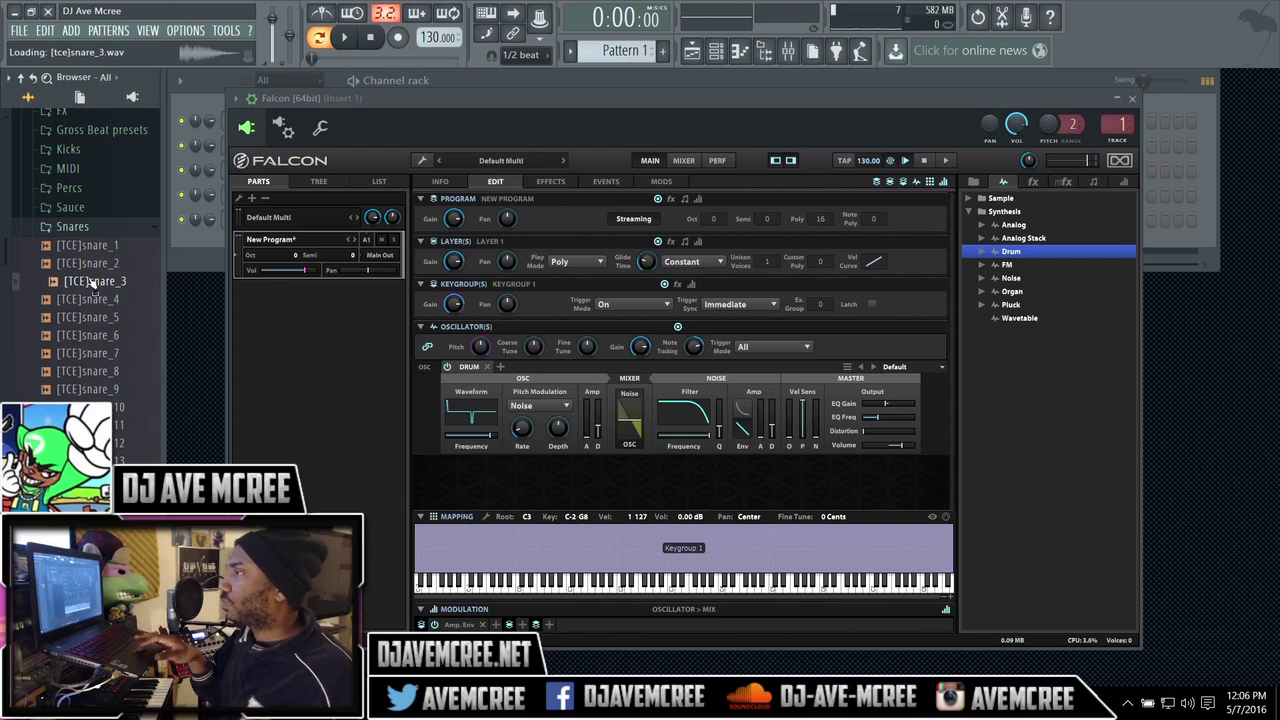
click(90, 263)
click(107, 395)
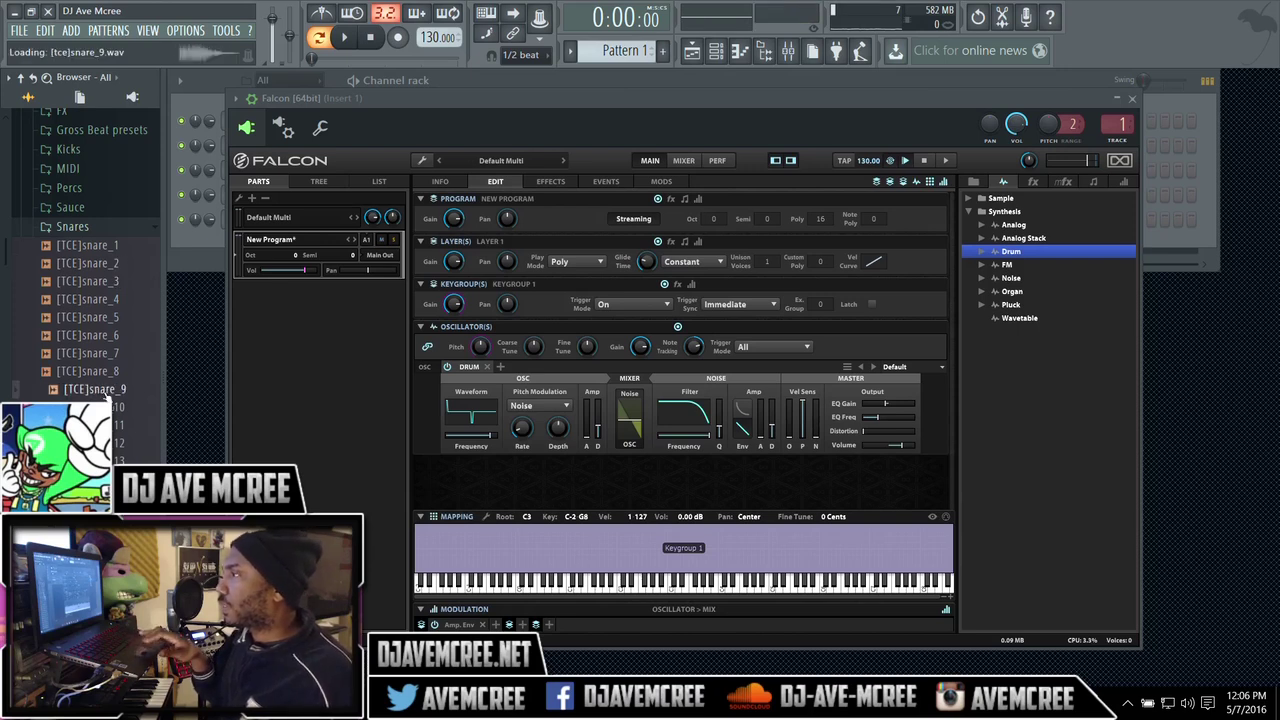
click(122, 424)
click(122, 443)
click(122, 479)
click(122, 515)
click(122, 551)
click(122, 569)
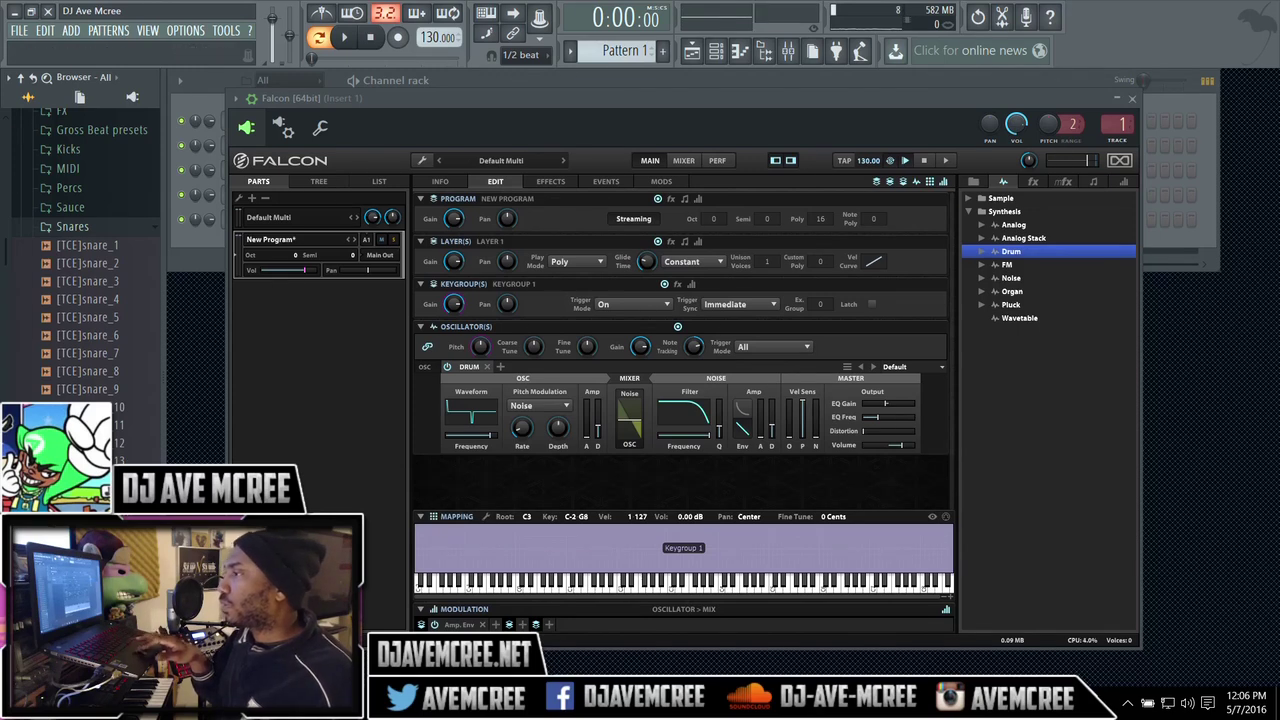
Step: Add a second part to the multi and place a Sample oscillator from the sample types on its keyboard mapping
click(122, 569)
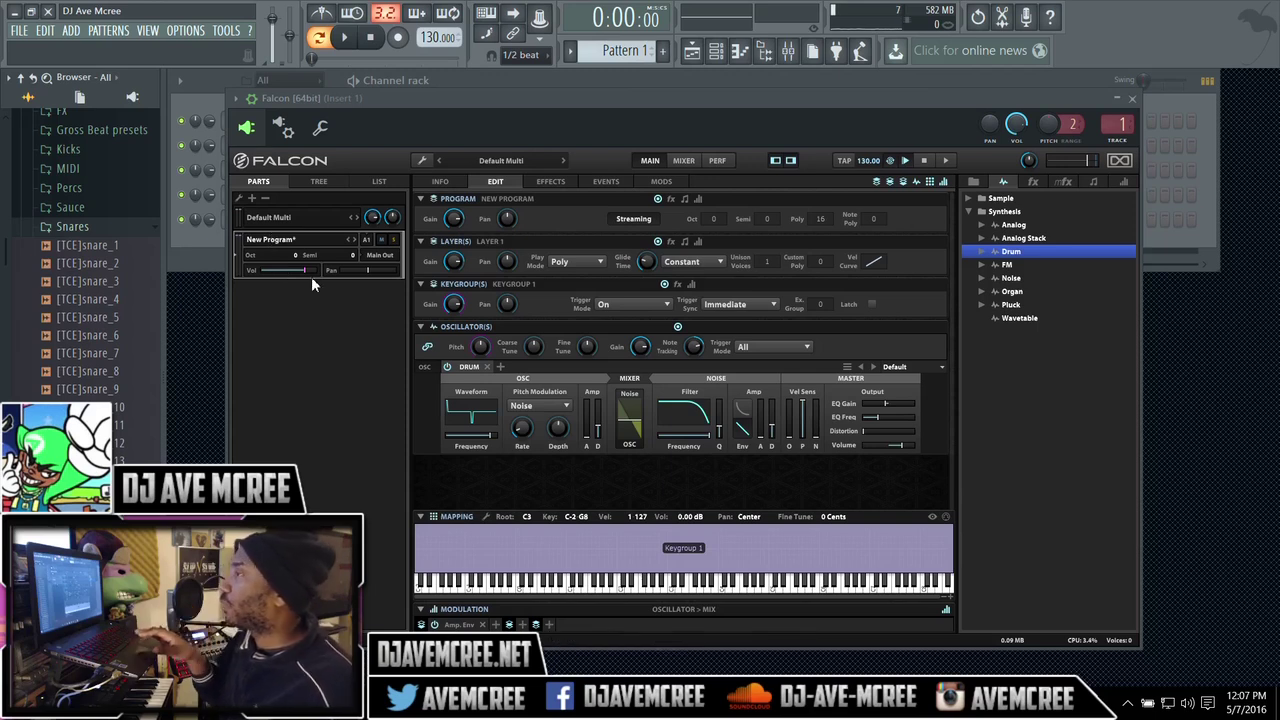
click(252, 198)
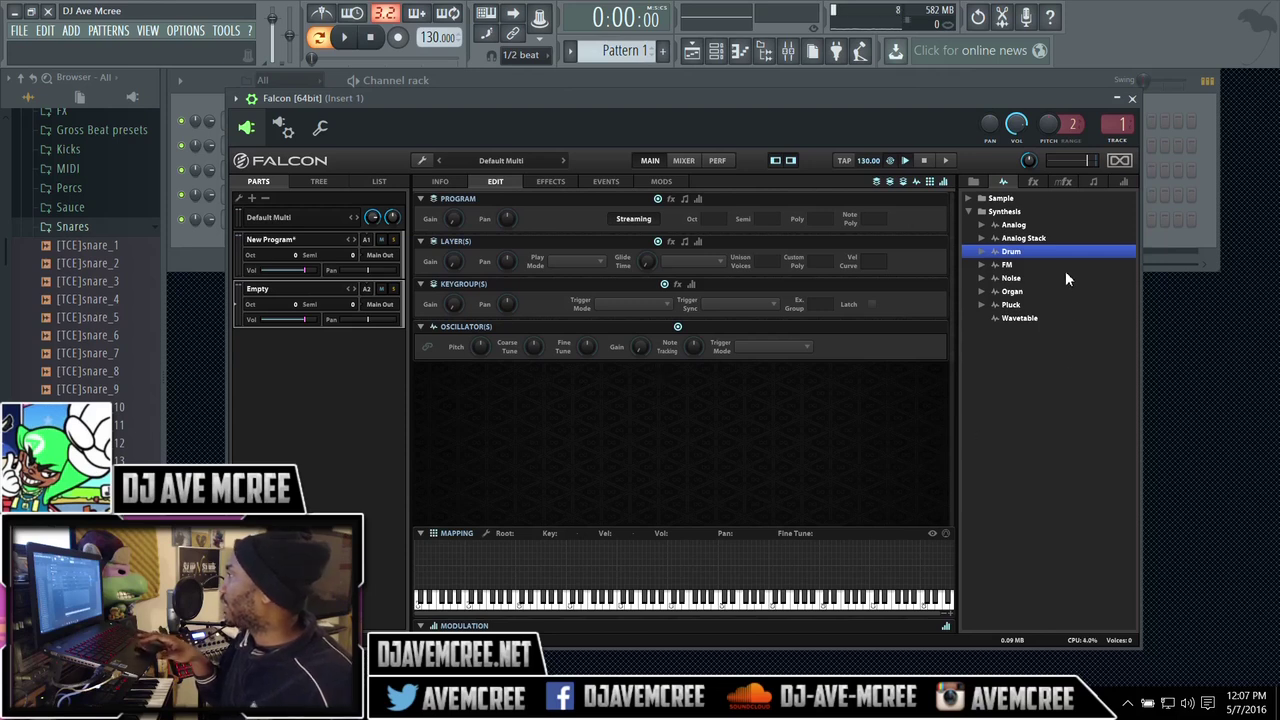
click(979, 253)
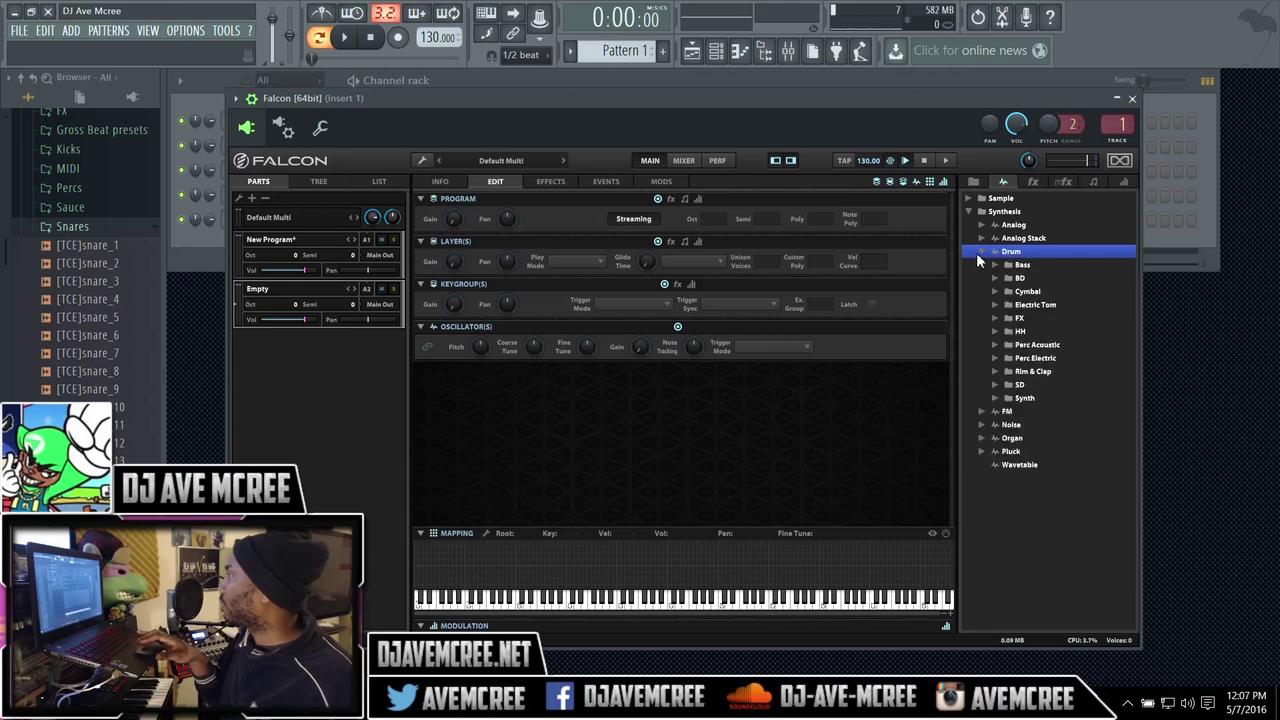
click(976, 252)
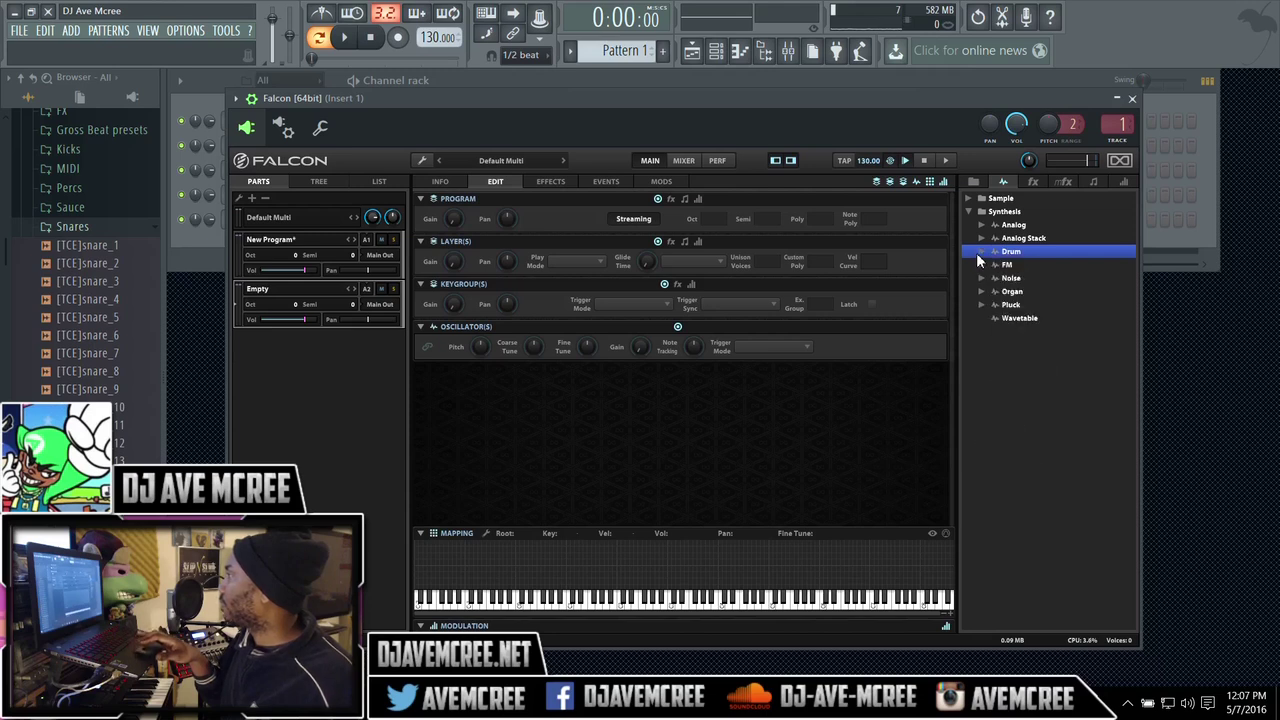
click(970, 198)
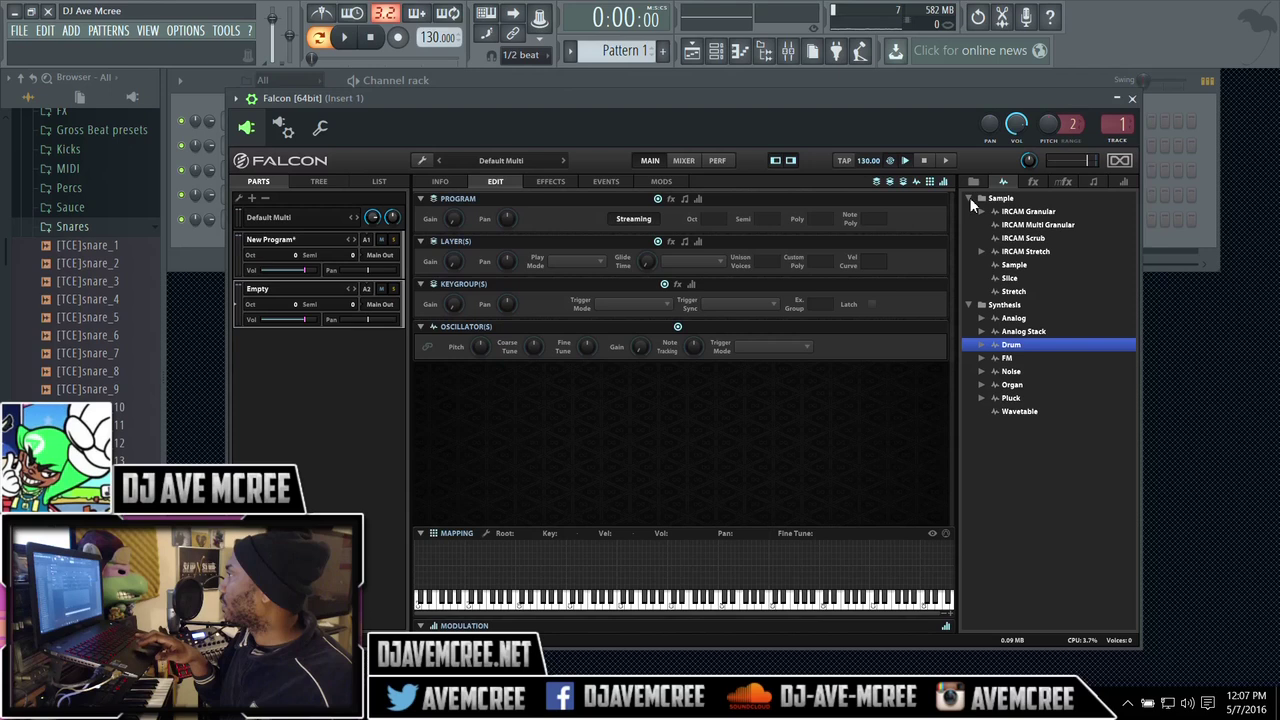
click(1024, 265)
drag(1024, 265, 710, 562)
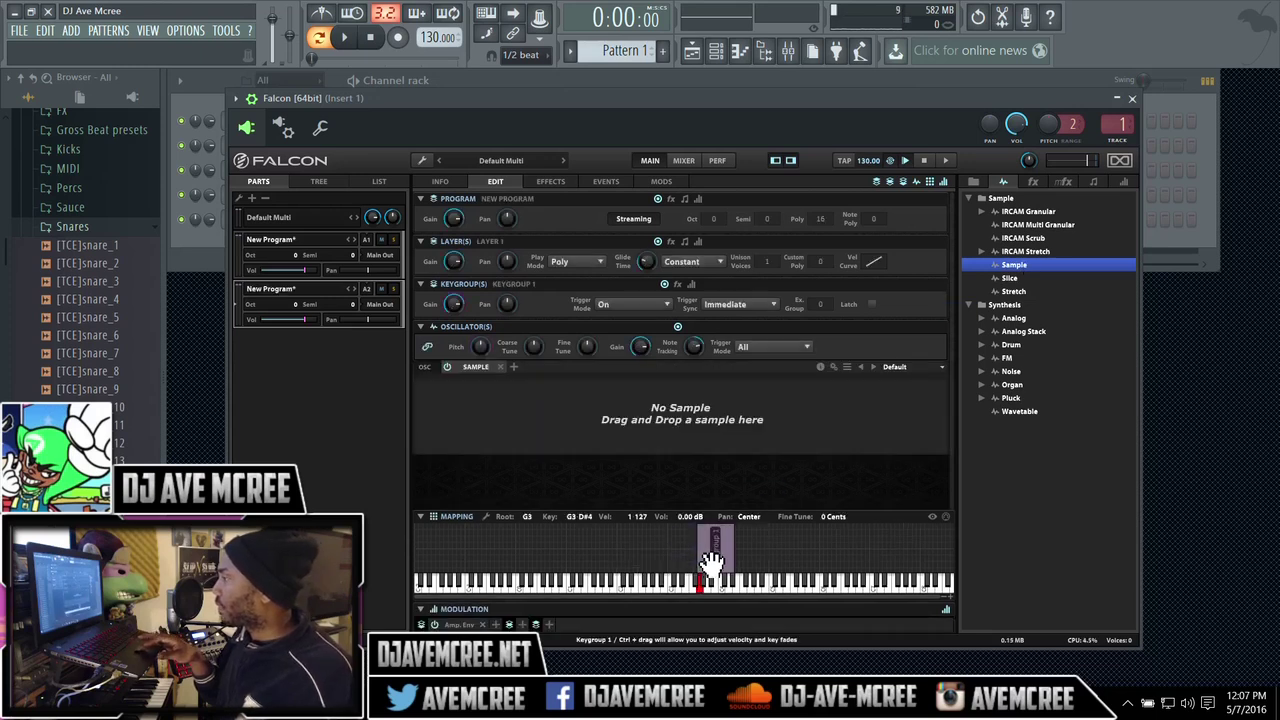
Step: Stretch the new keygroup over the full key range from C-2 to G8 and load [TCE]snare_16.wav into its sample oscillator
drag(699, 550, 407, 538)
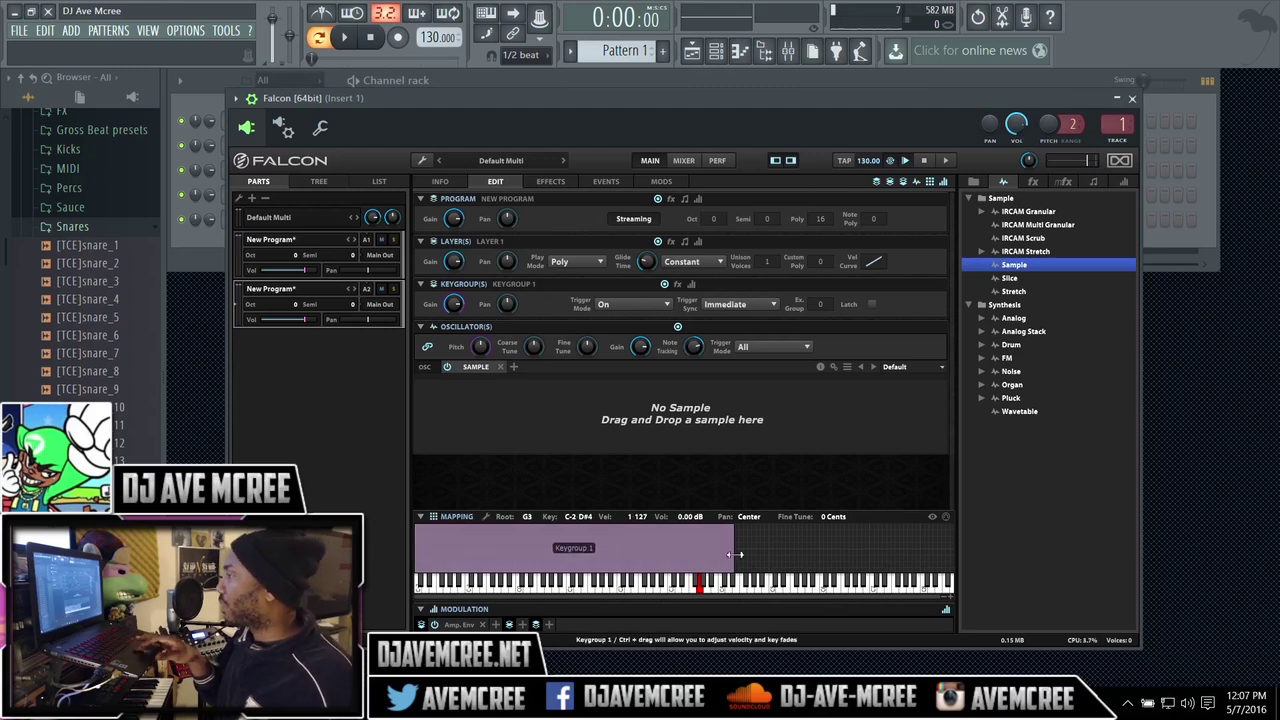
drag(734, 548, 999, 572)
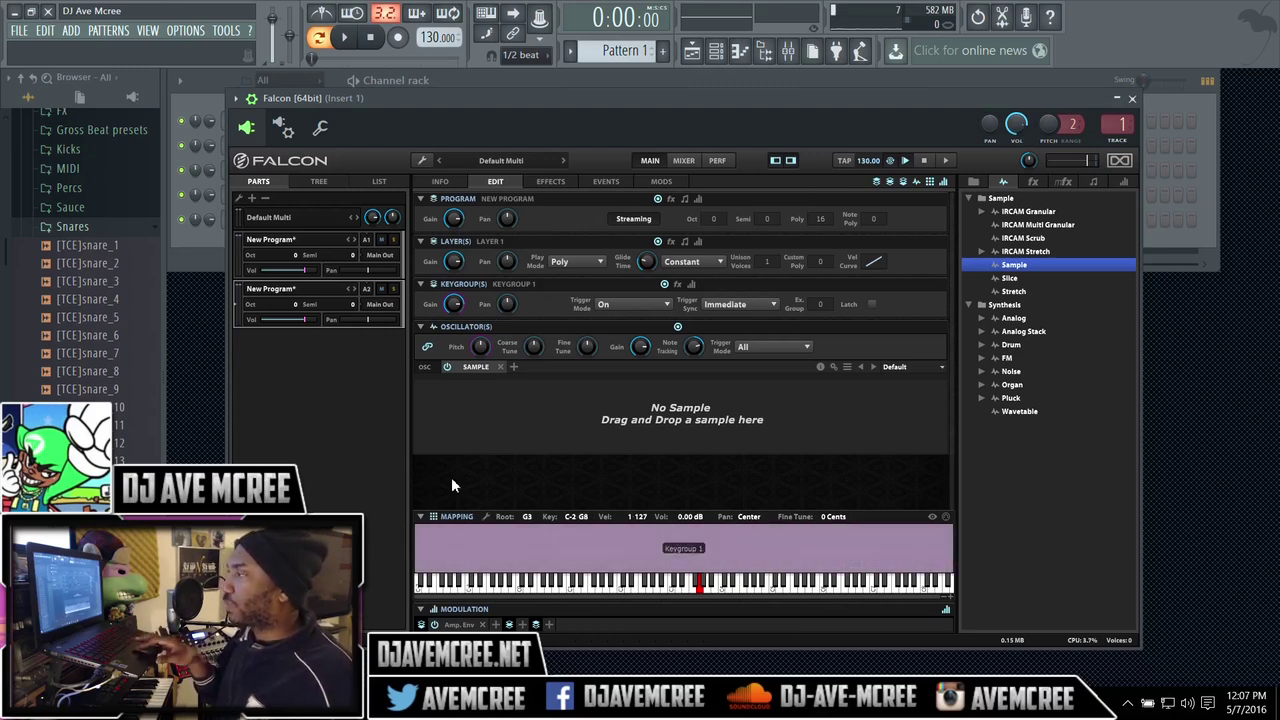
drag(88, 515, 616, 410)
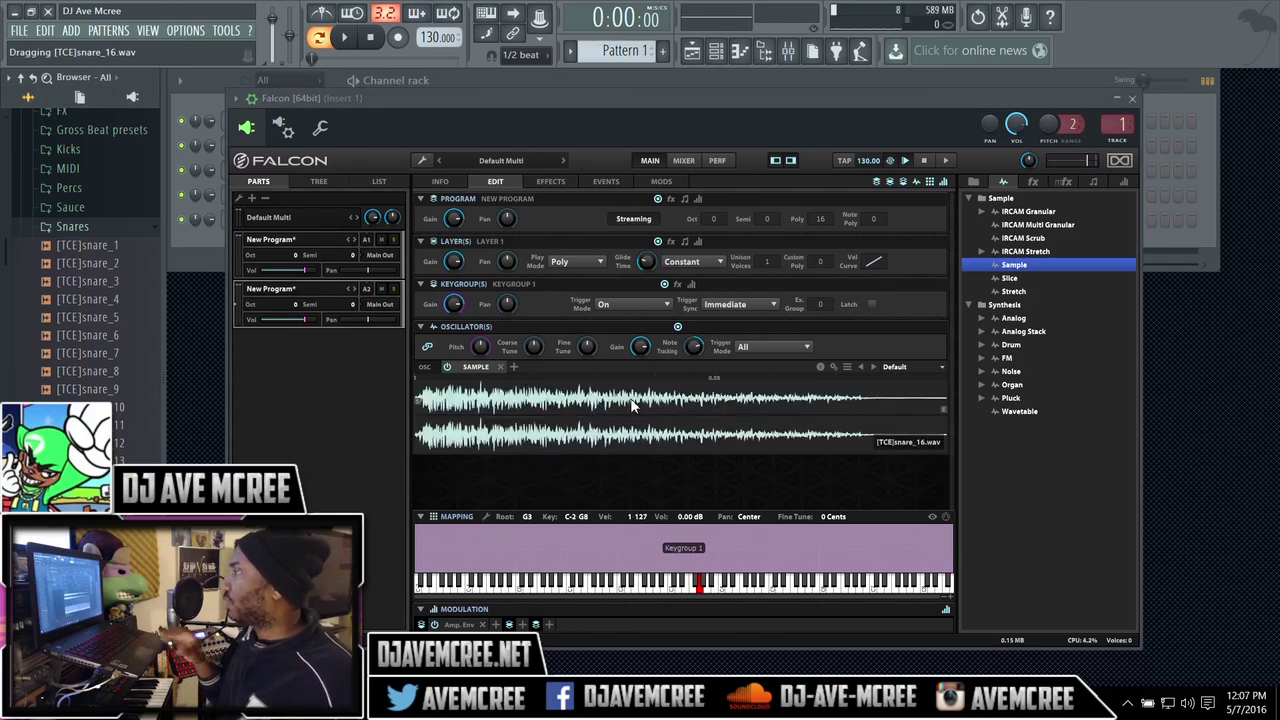
Step: Look through the new program's effects, info page, mixer and oscillator overview, and return to the sample waveform
click(551, 181)
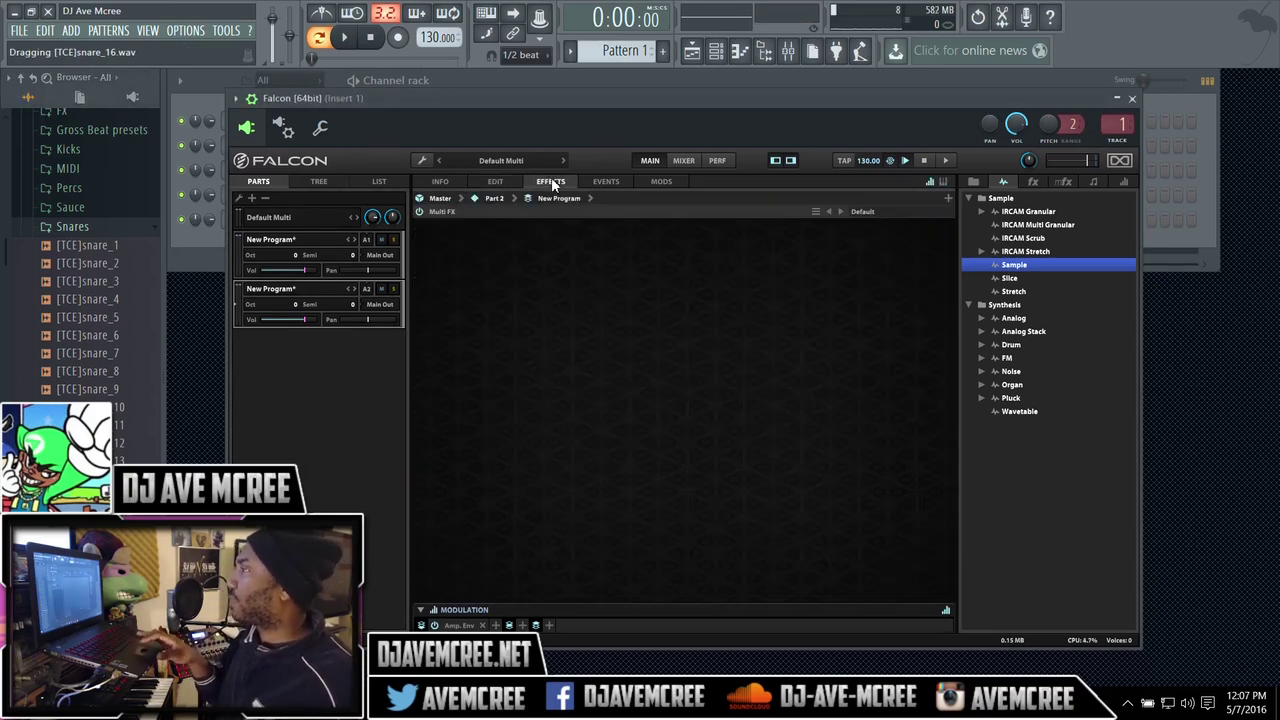
click(496, 181)
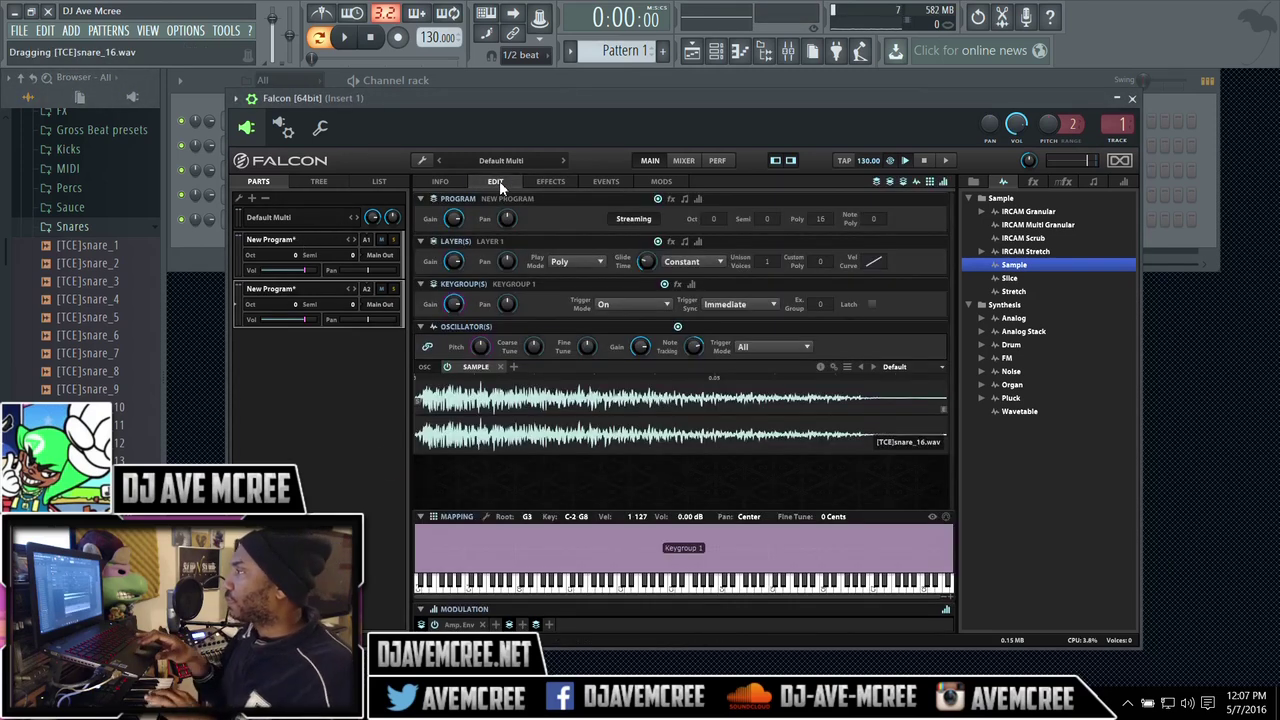
click(441, 186)
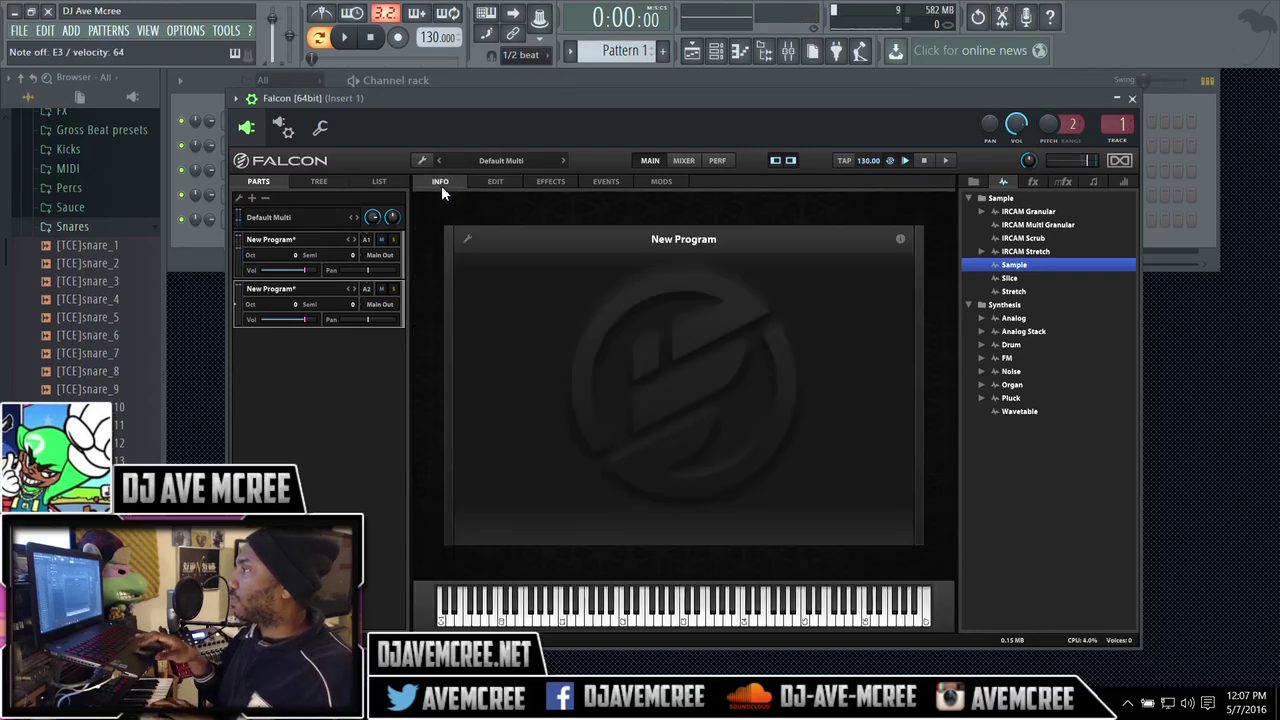
click(495, 181)
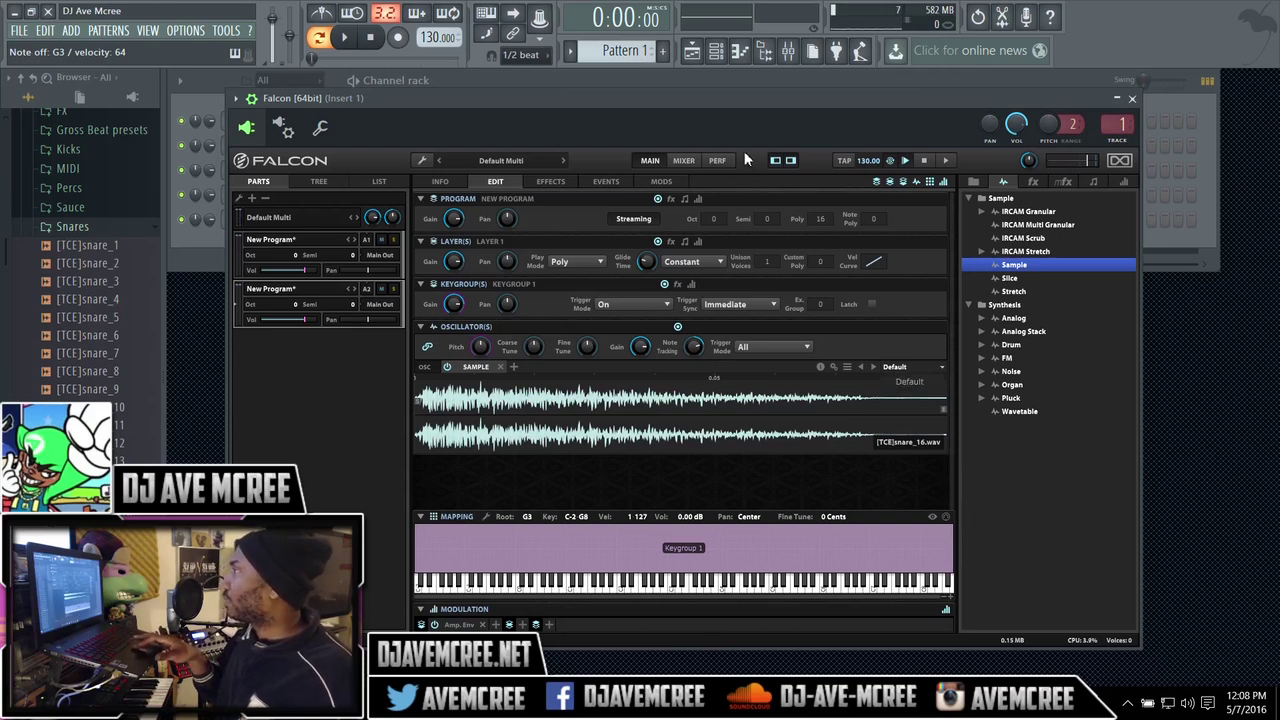
click(683, 160)
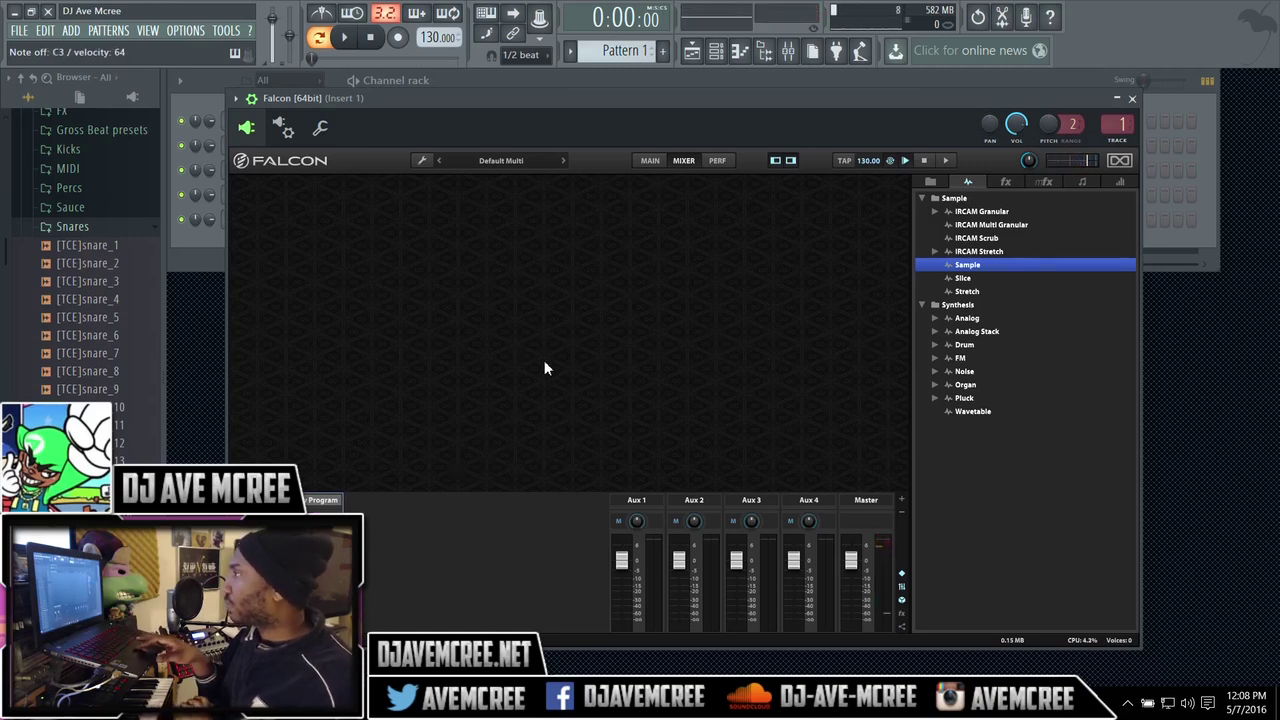
click(650, 160)
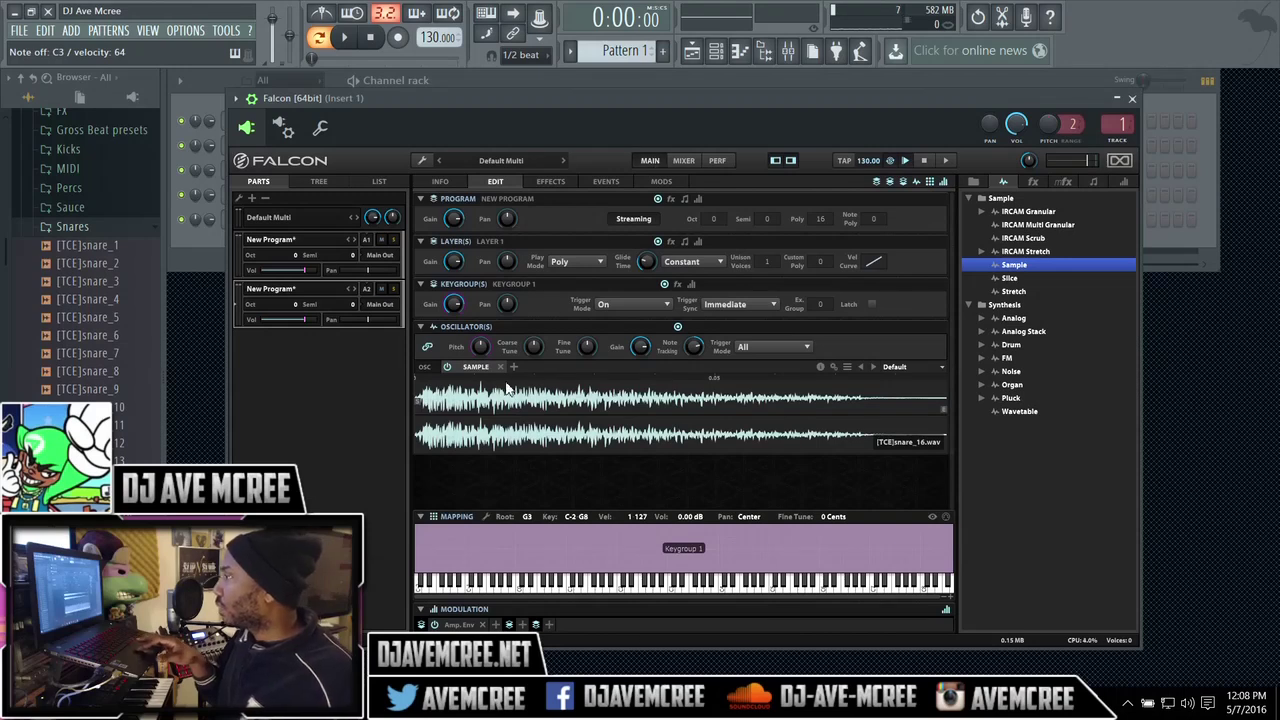
click(429, 368)
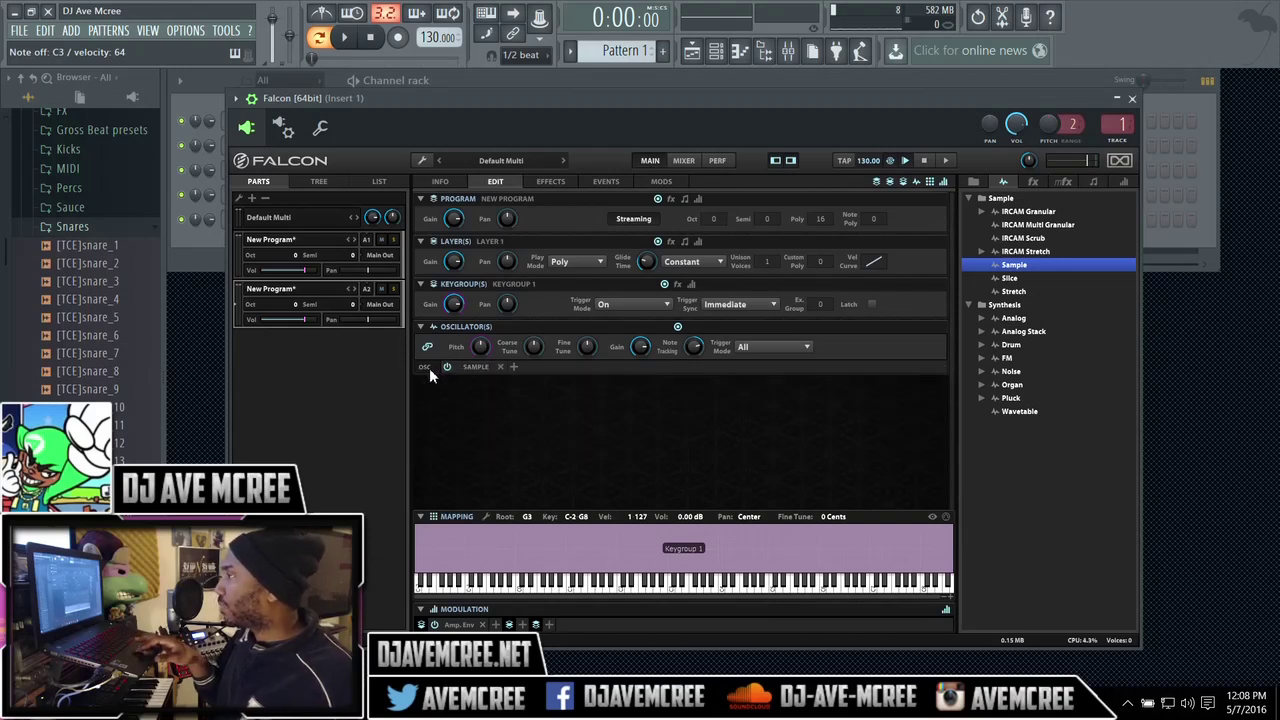
click(473, 367)
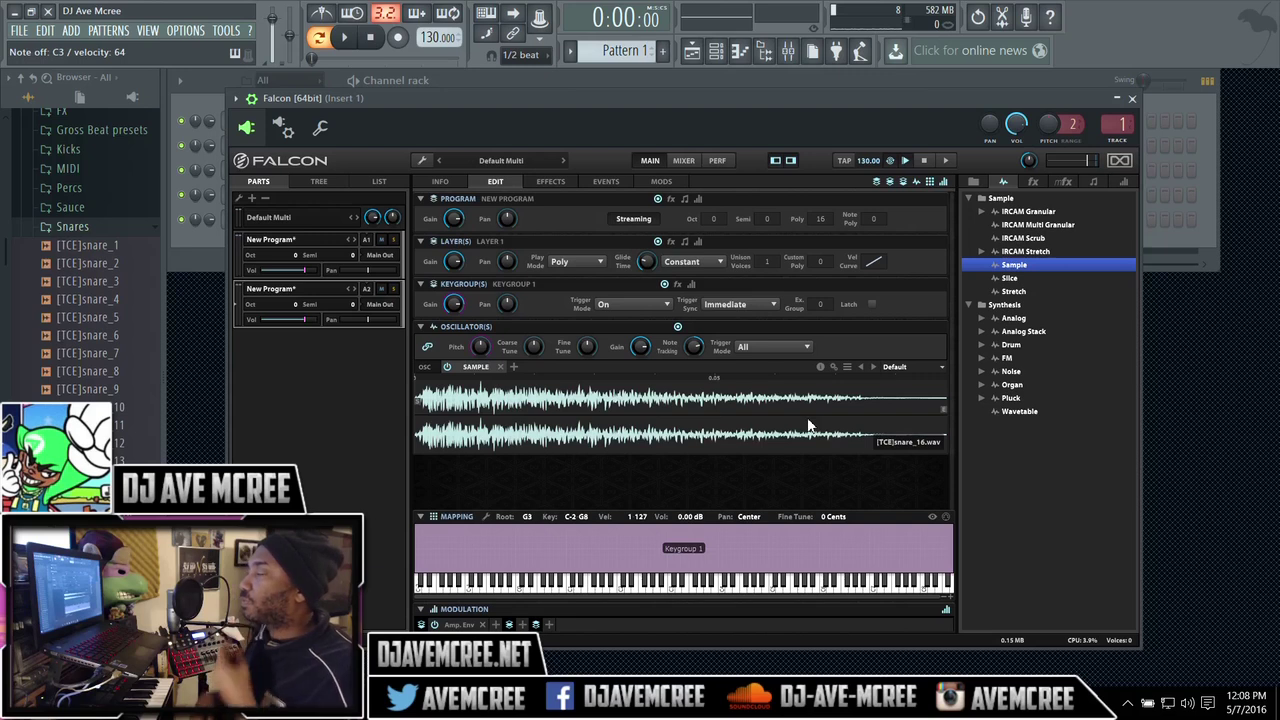
Step: View the channels in the channel rack, and return to the Falcon window
click(557, 82)
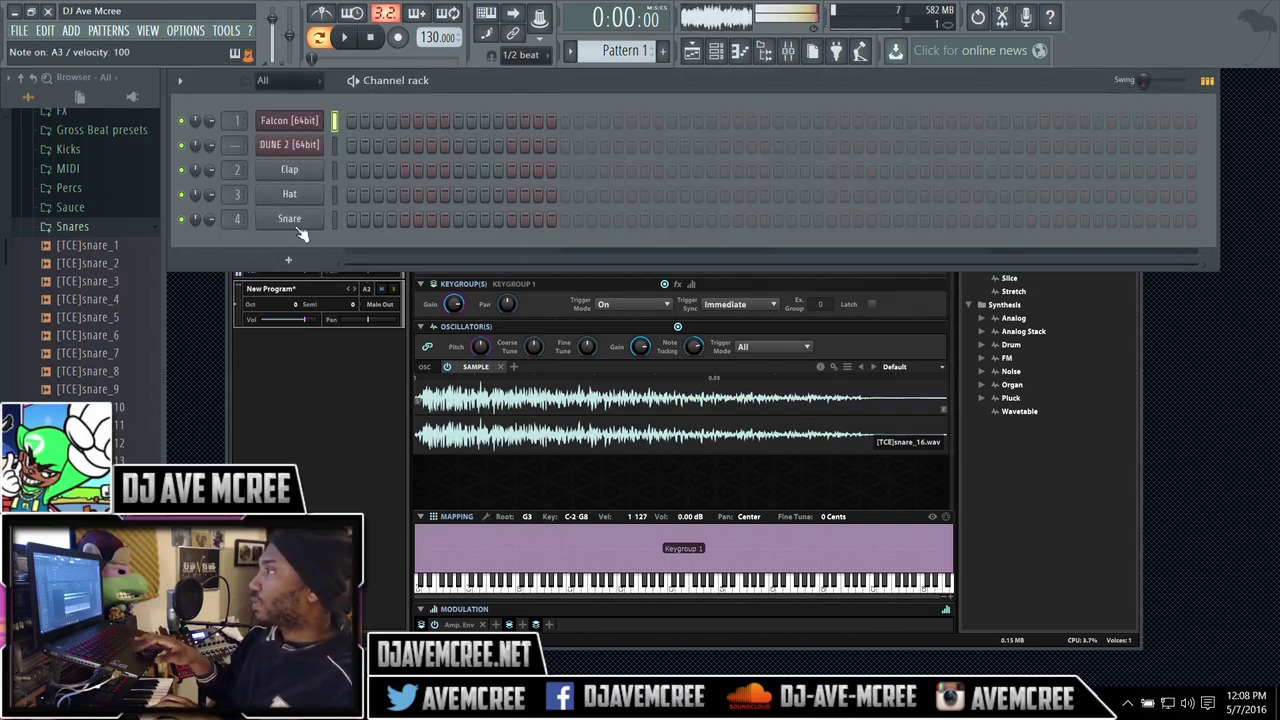
key(r)
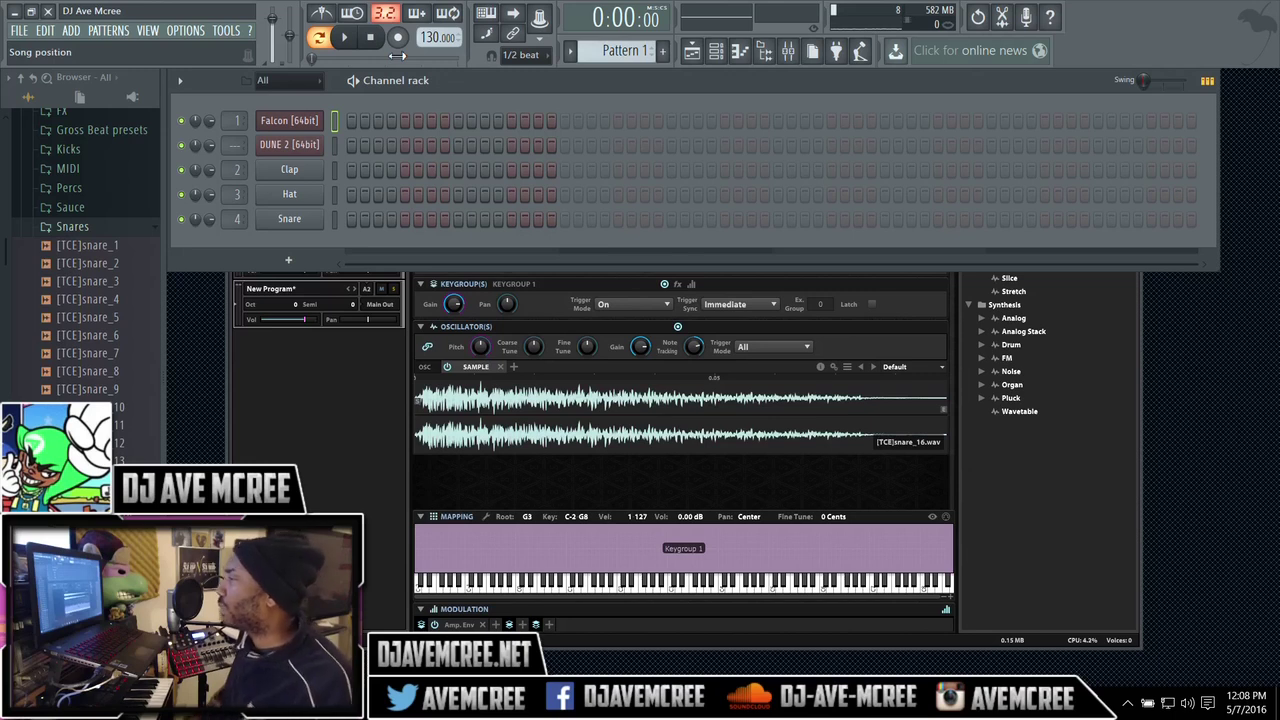
click(354, 391)
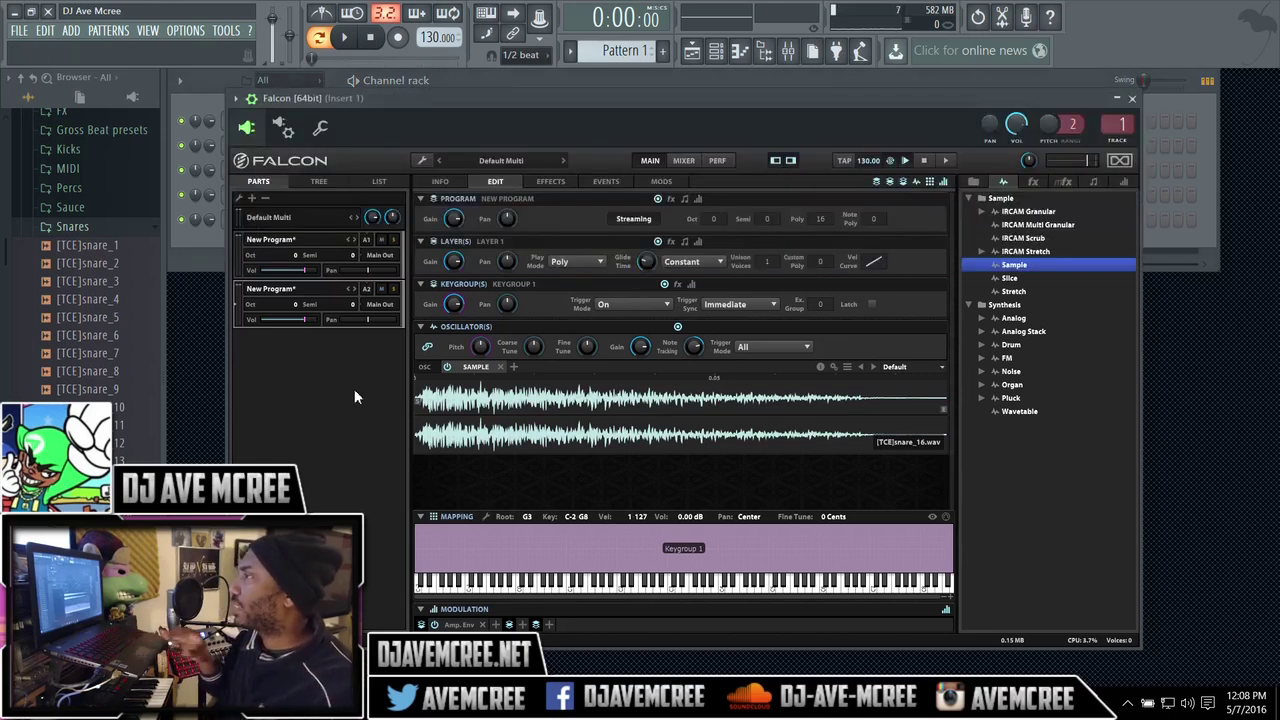